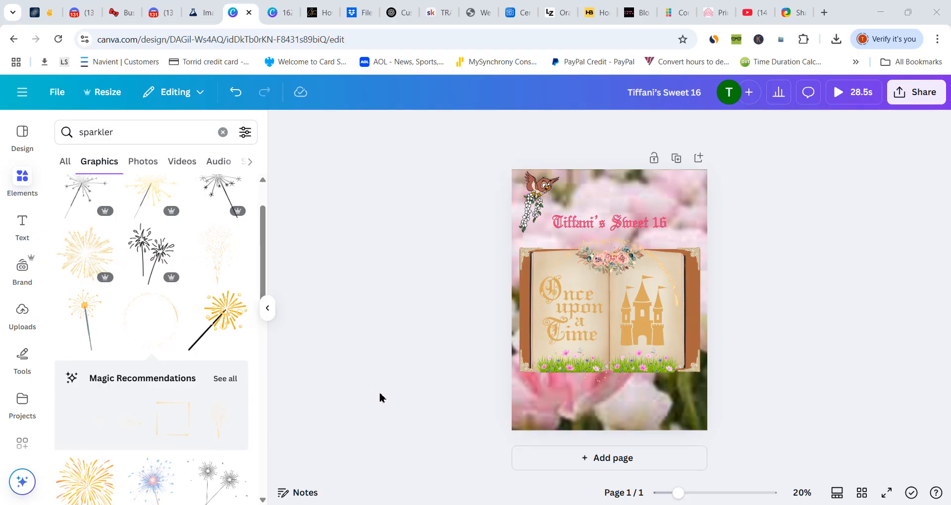
# - Leave the current design and create a new custom-size design of 1620 × 2160 px
pyautogui.click(23, 93)
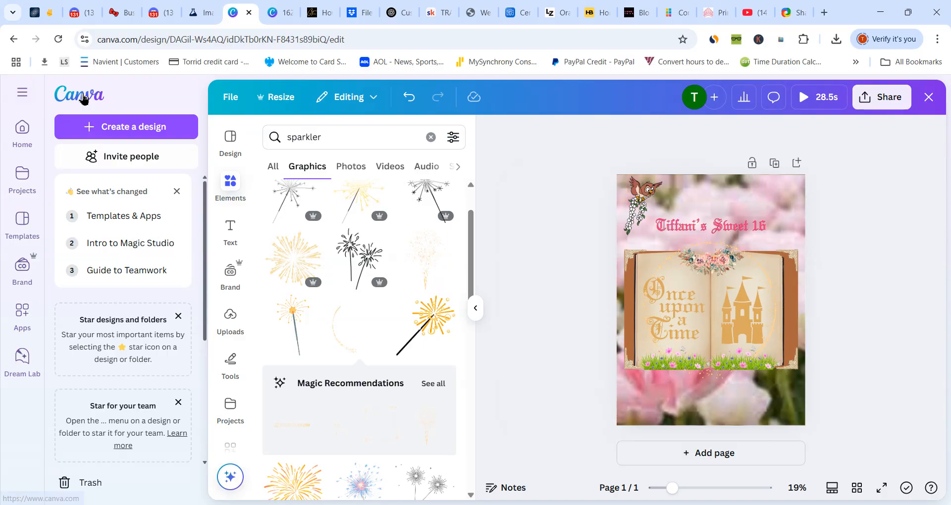
pyautogui.click(84, 99)
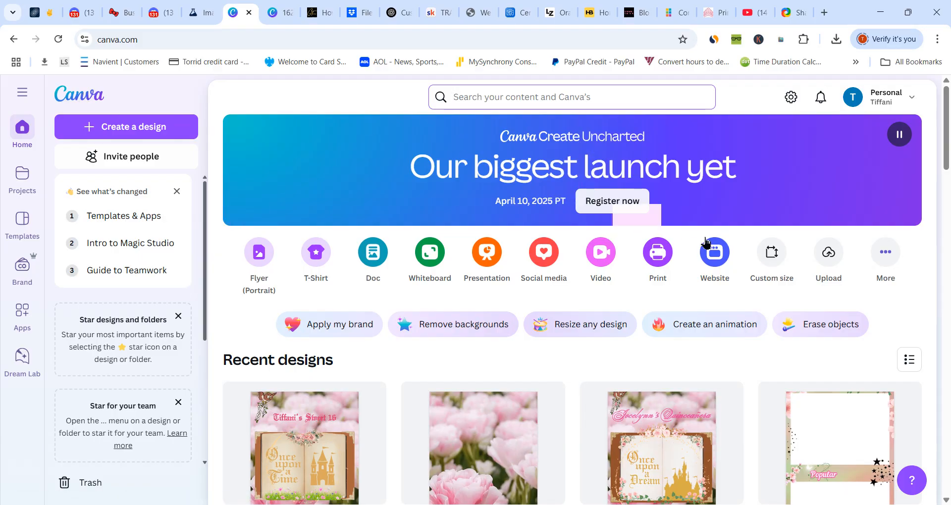
pyautogui.click(771, 252)
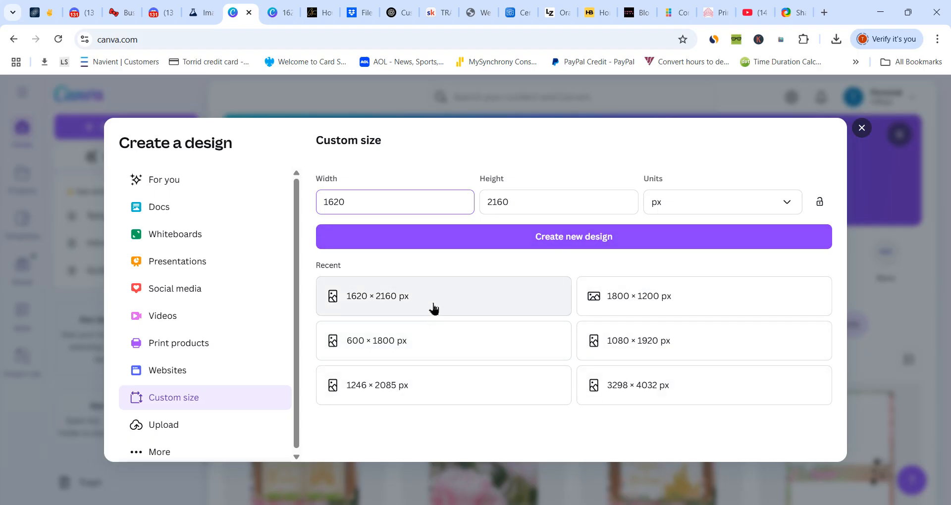
pyautogui.click(525, 232)
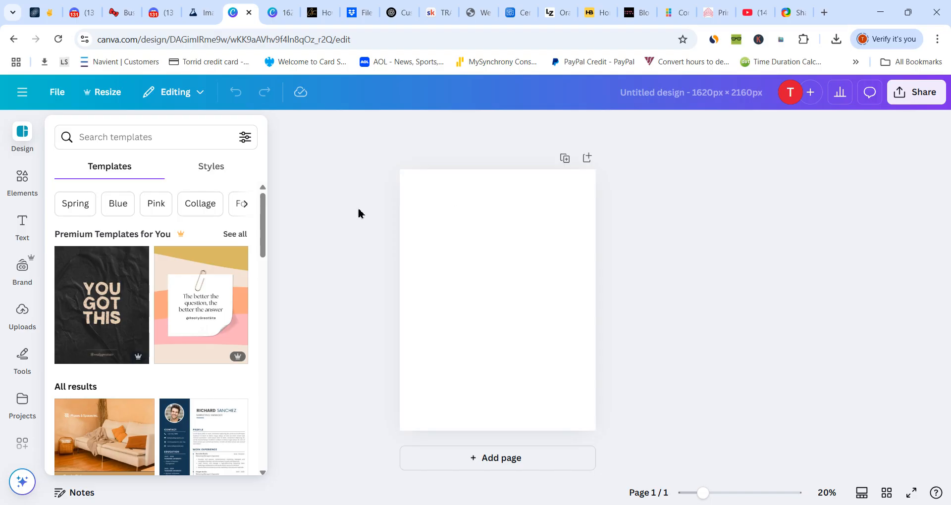
# - Show the elements library and title the new design with the celebrant's first name followed by "'s Sweet 16"
pyautogui.click(28, 185)
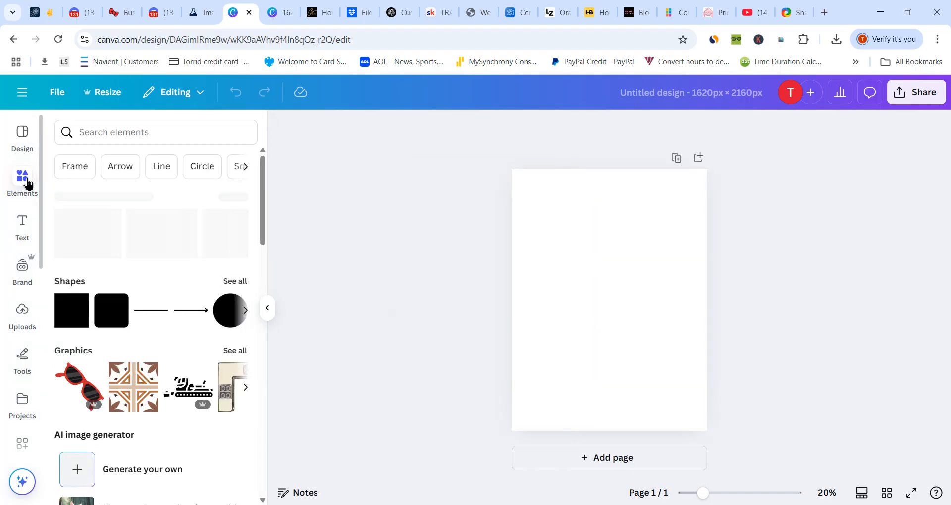
pyautogui.click(115, 133)
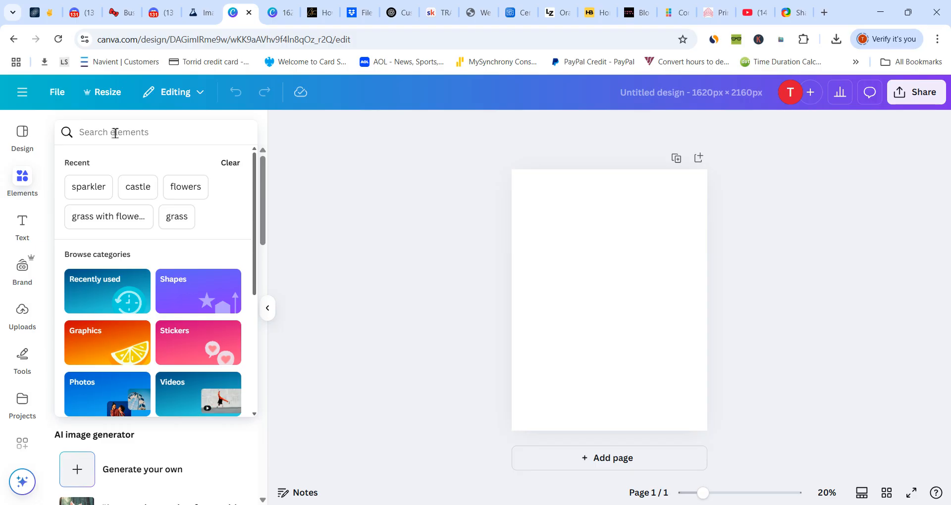
pyautogui.click(639, 96)
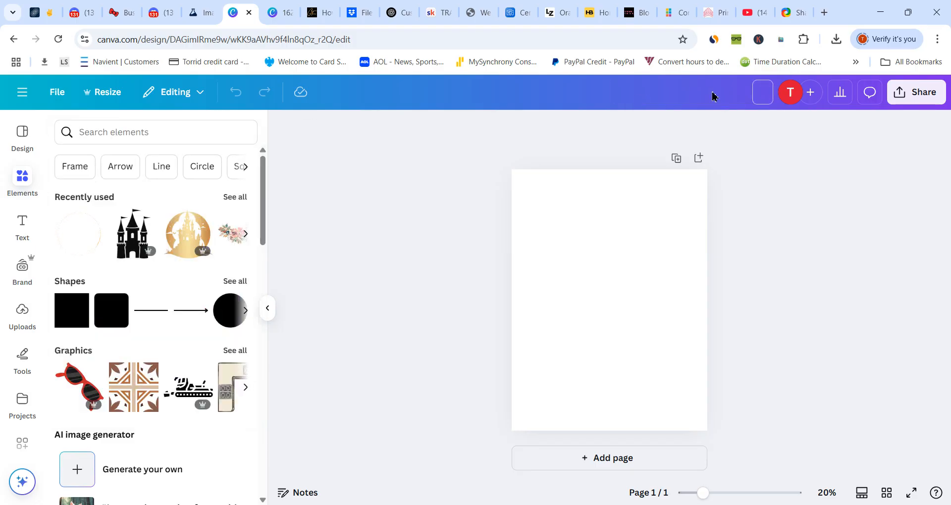
pyautogui.write("Tiffani's Swee")
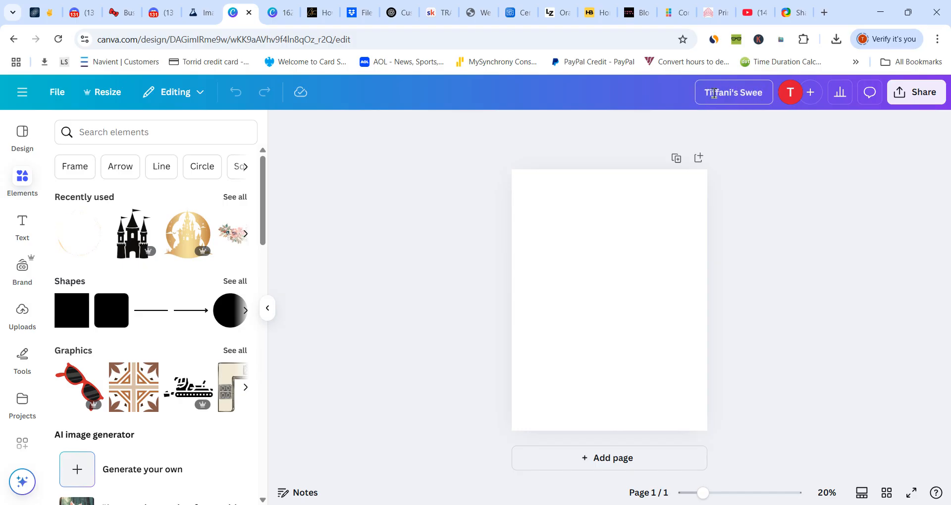
pyautogui.write('t 16')
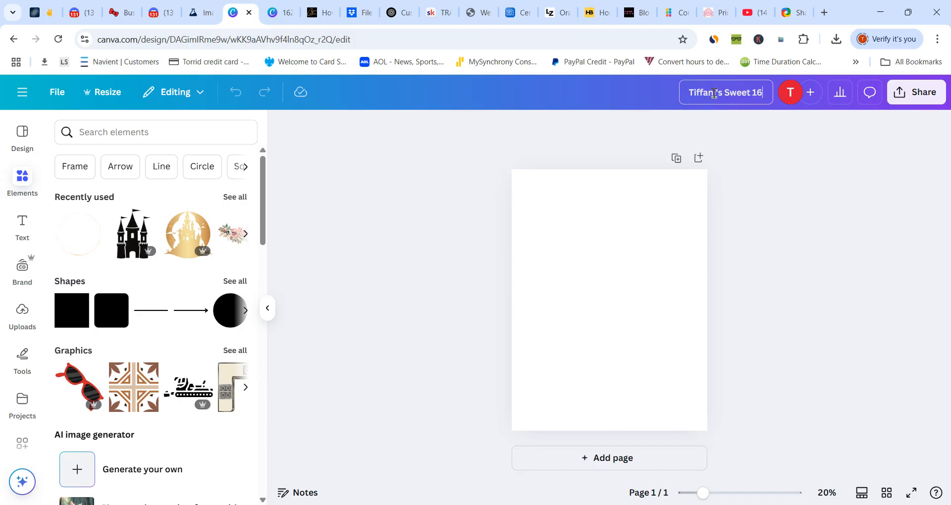
pyautogui.click(668, 323)
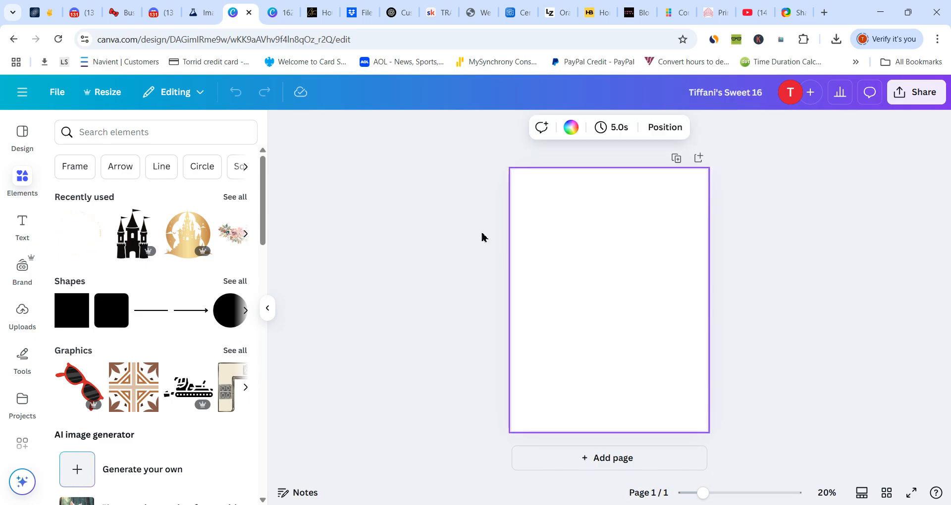
# - Search the elements for "pink flowers" videos and add the 29-second pale pink tulip video to the page
pyautogui.click(99, 138)
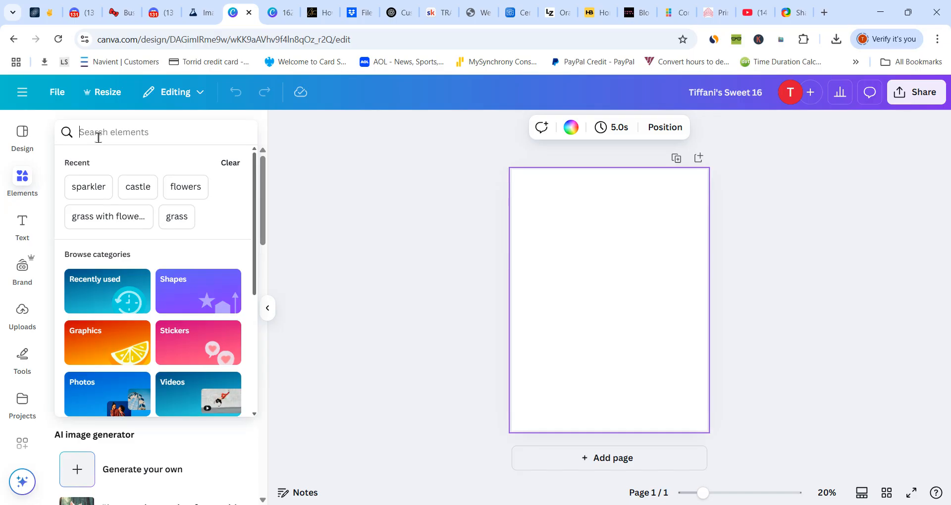
pyautogui.write('pin')
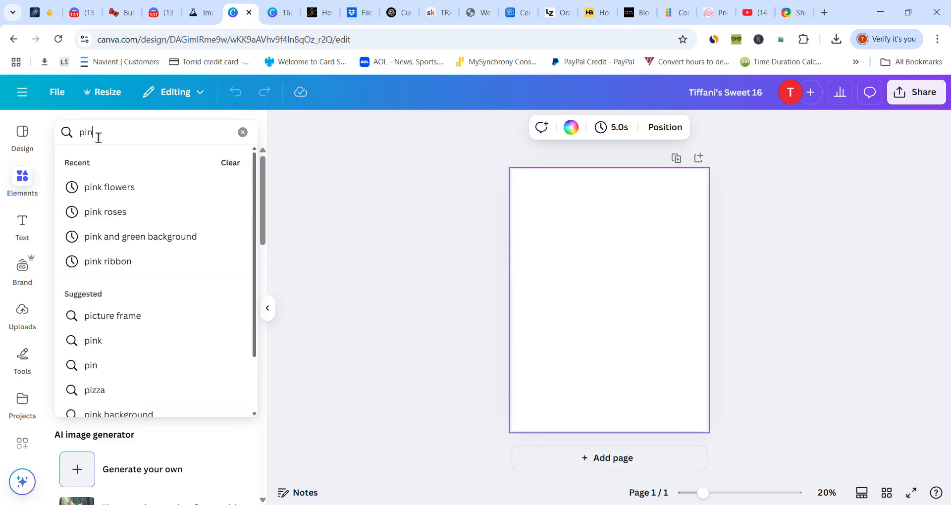
pyautogui.write('k flower')
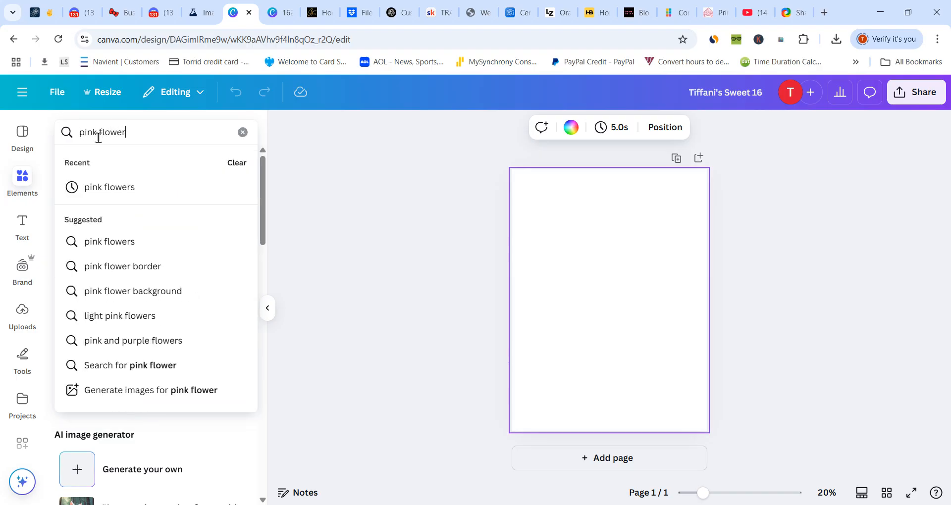
pyautogui.write('s')
pyautogui.press('Return')
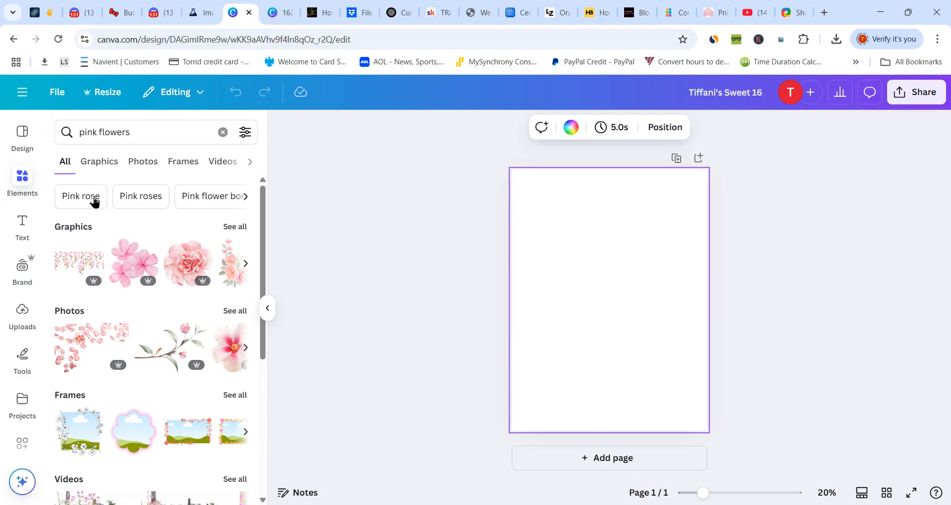
pyautogui.click(222, 163)
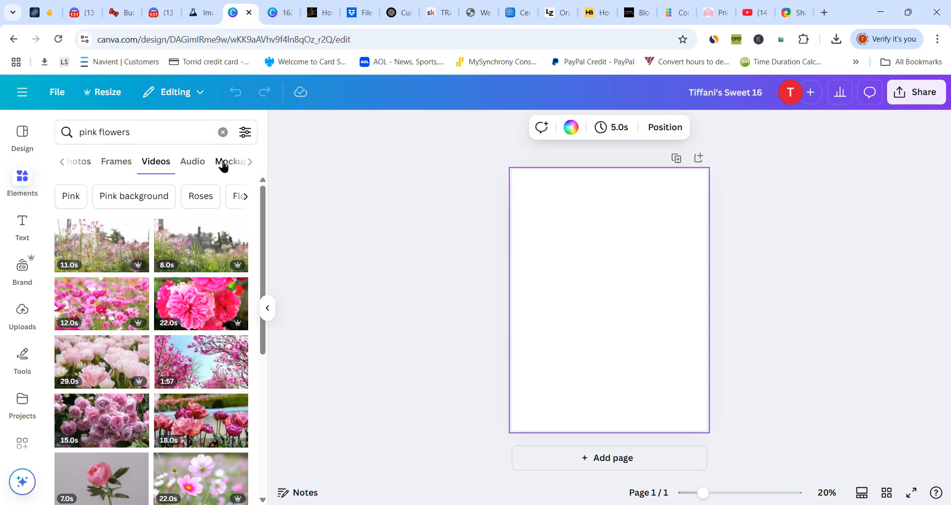
pyautogui.click(104, 365)
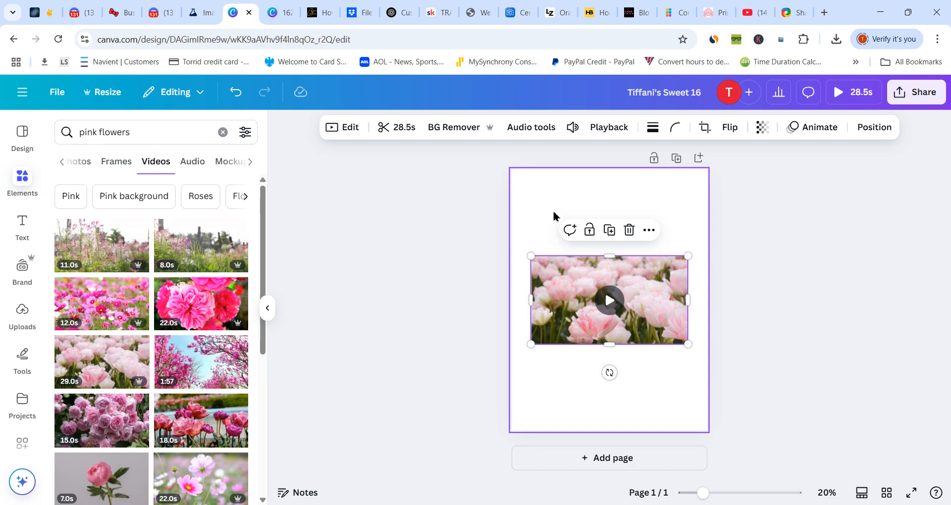
pyautogui.moveTo(605, 322)
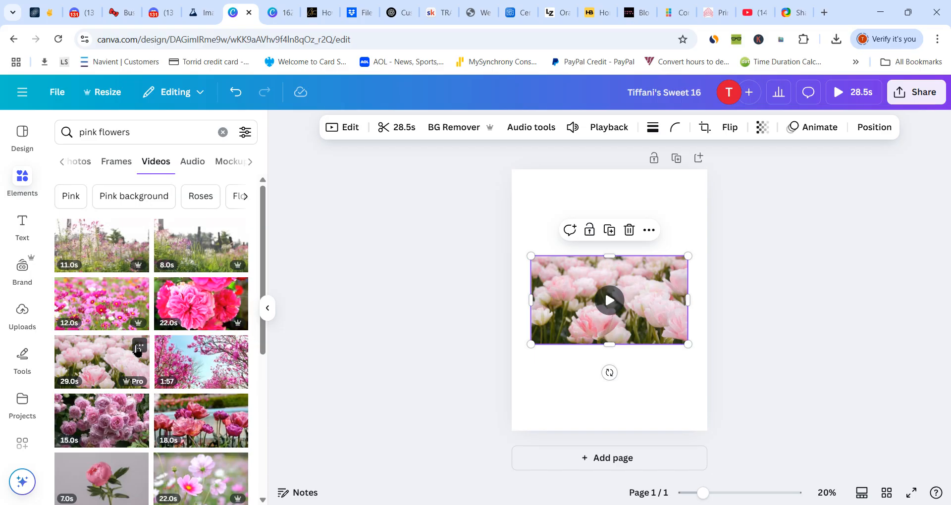
pyautogui.click(139, 347)
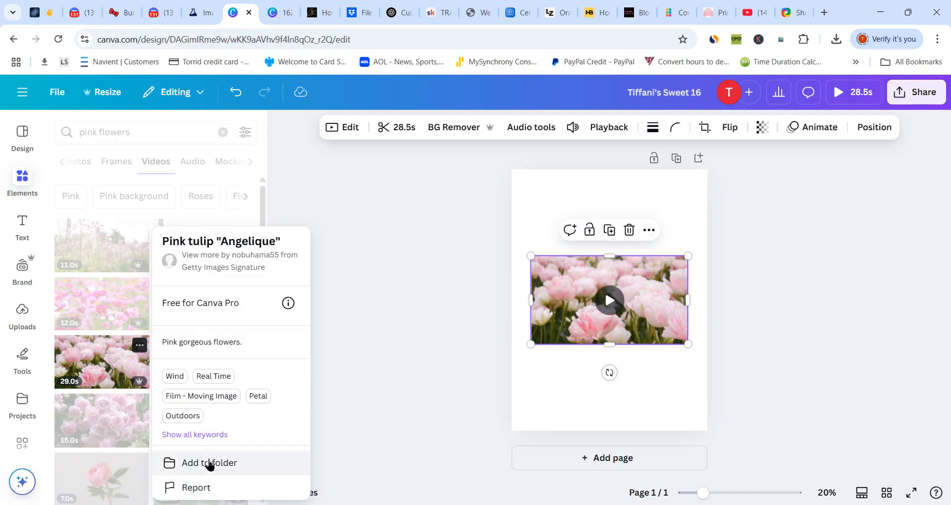
pyautogui.click(209, 461)
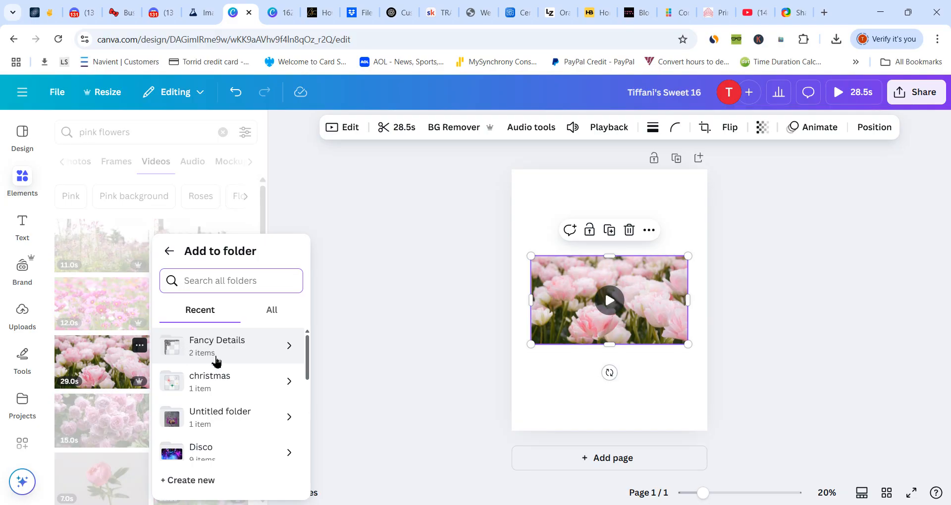
pyautogui.click(345, 242)
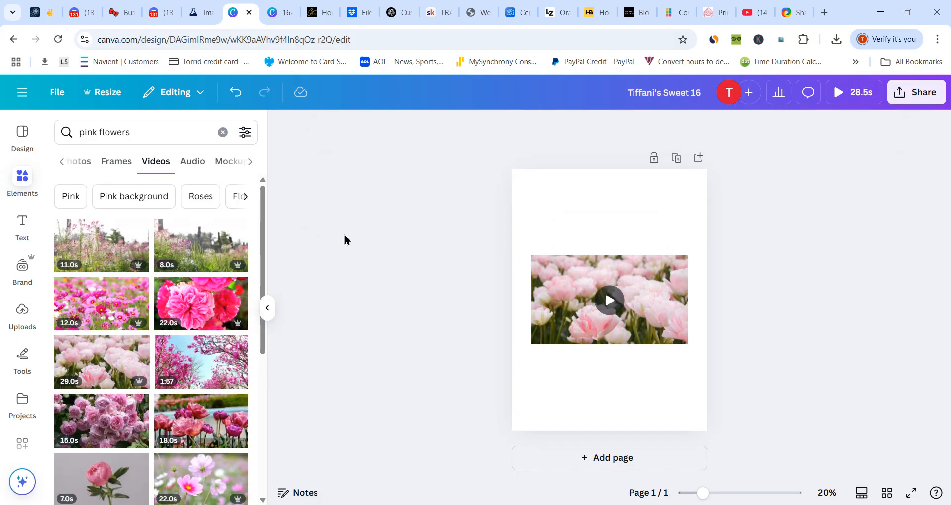
# - Set the pink tulip video as the page background
pyautogui.click(574, 277)
pyautogui.click(649, 230)
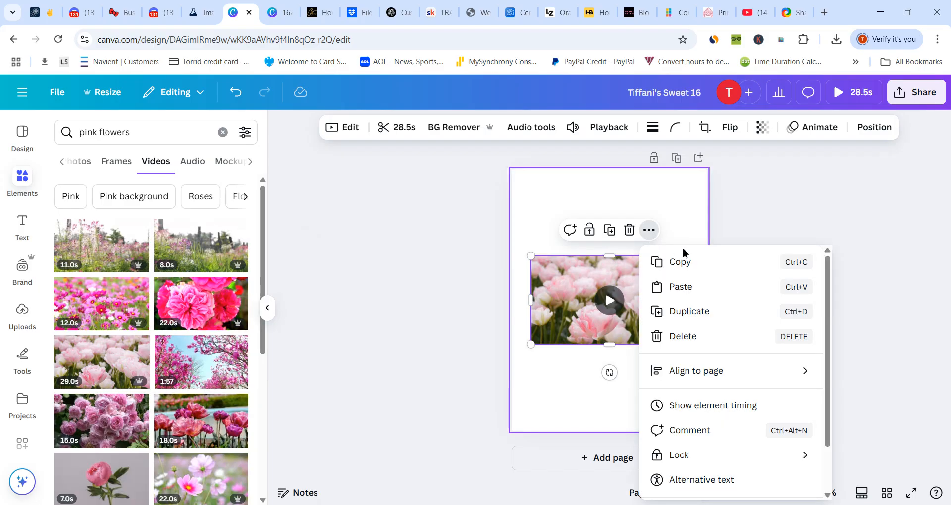
pyautogui.moveTo(830, 317); pyautogui.dragTo(828, 356)
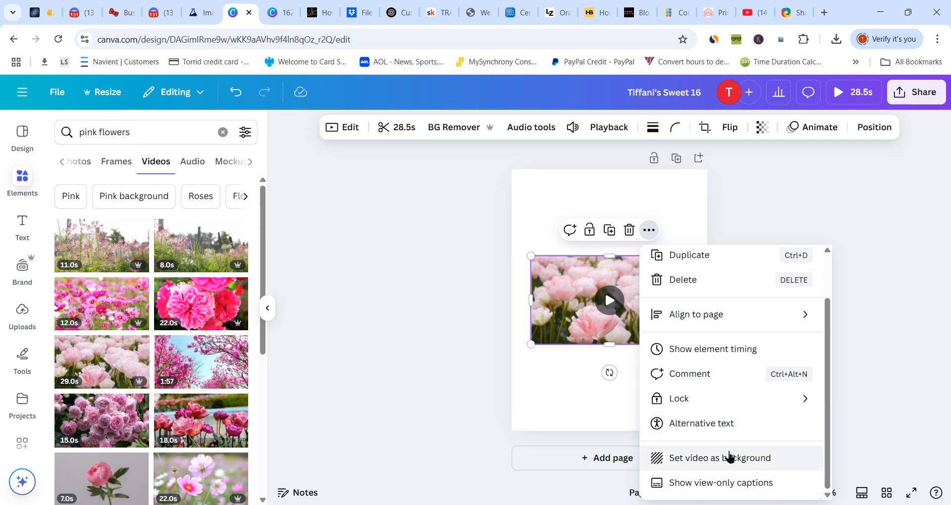
pyautogui.click(729, 456)
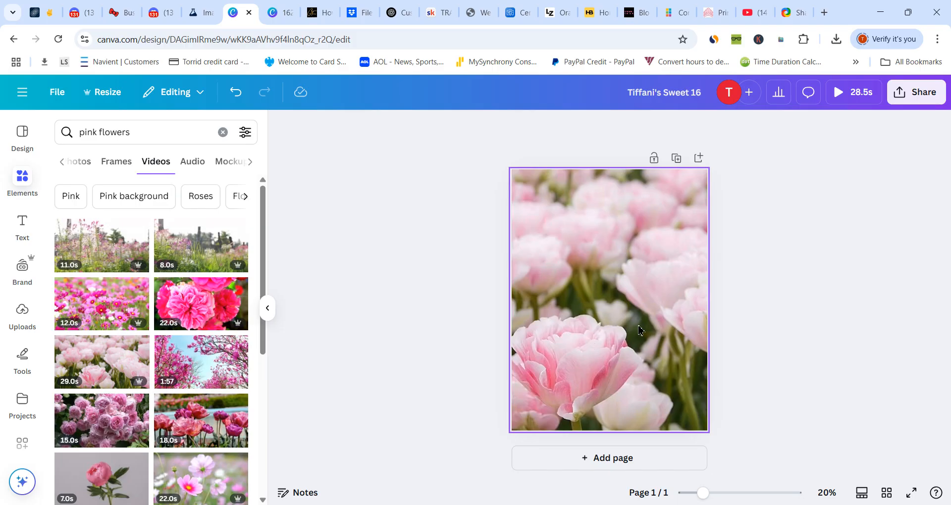
pyautogui.click(590, 318)
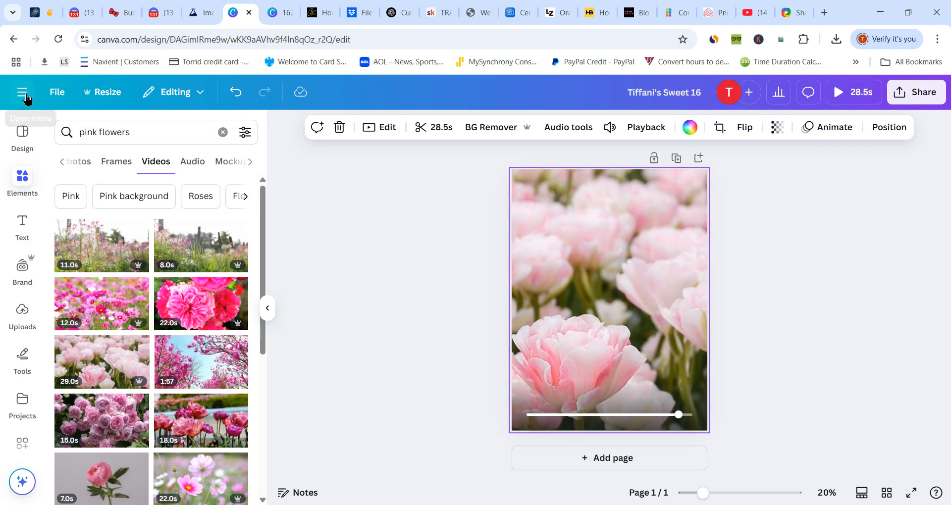
# - Return to the home page and open the recent Sweet 16 design with the "Once upon a Time" storybook
pyautogui.click(21, 92)
pyautogui.click(64, 100)
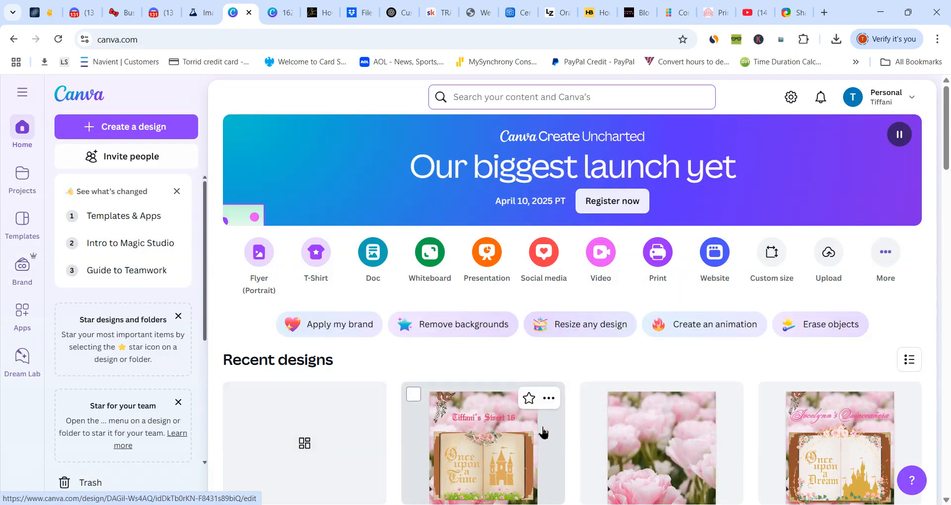
pyautogui.click(548, 433)
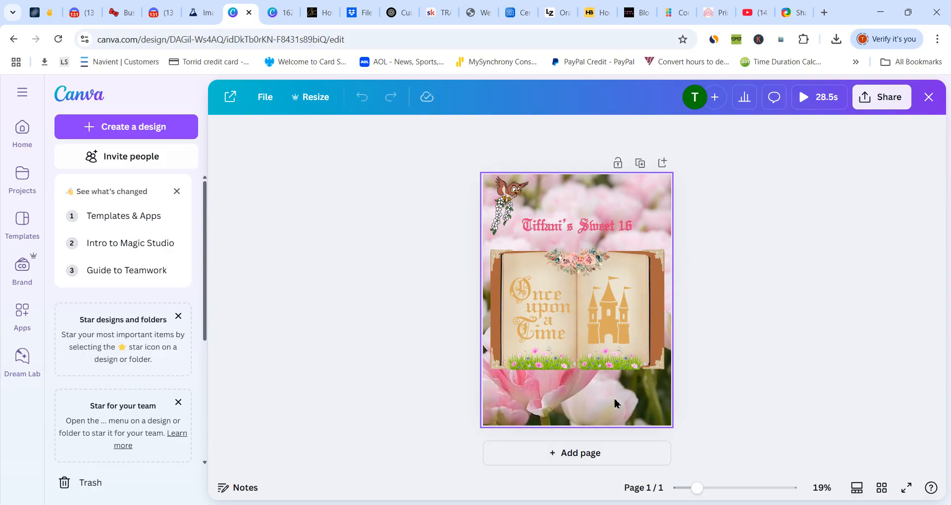
# - Add a blank second page below the storybook page, keeping part of the storybook in view for reference
pyautogui.click(578, 454)
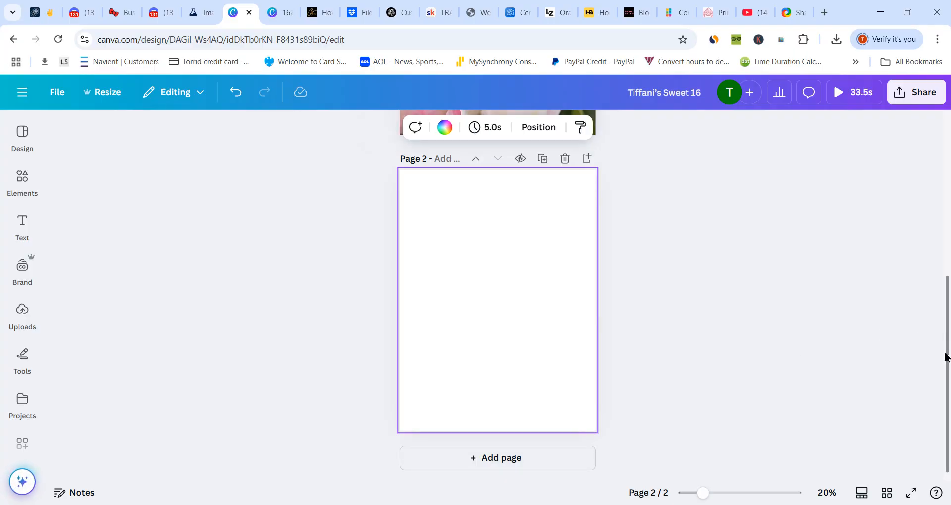
pyautogui.moveTo(945, 357); pyautogui.dragTo(945, 225)
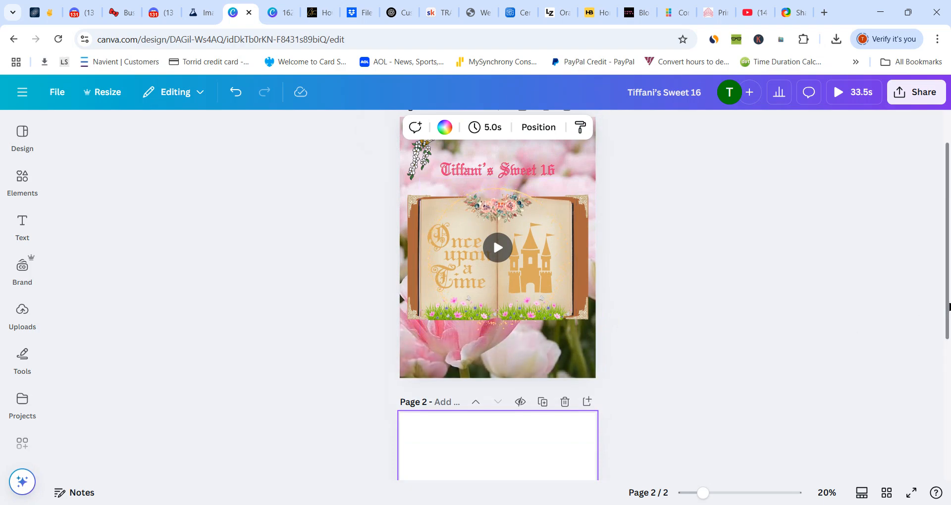
pyautogui.moveTo(949, 307); pyautogui.dragTo(949, 374)
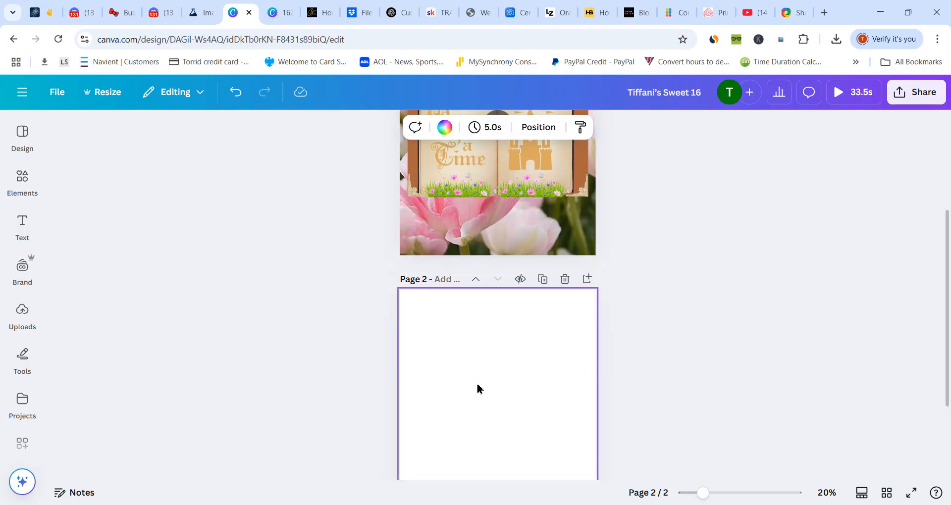
# - Search the elements for "open book" graphics and add the blank beige parchment open book to page 2
pyautogui.click(23, 183)
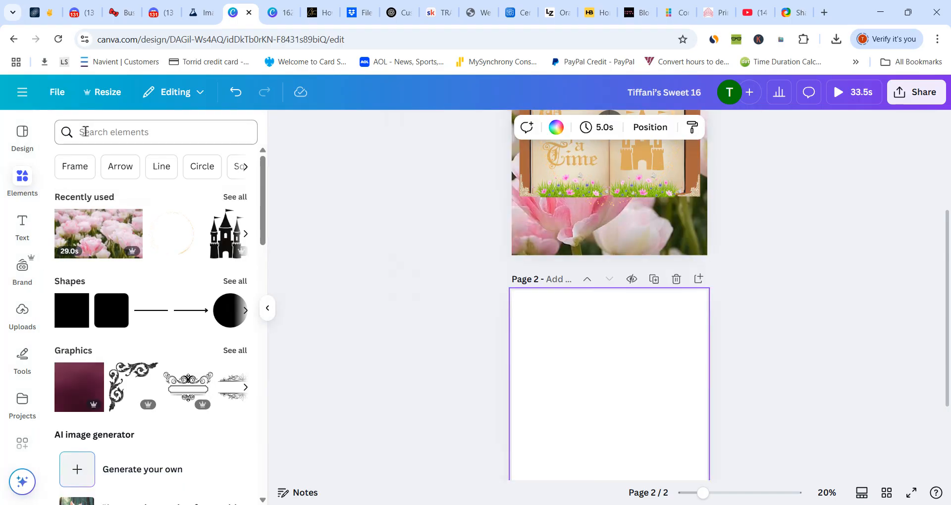
pyautogui.click(98, 133)
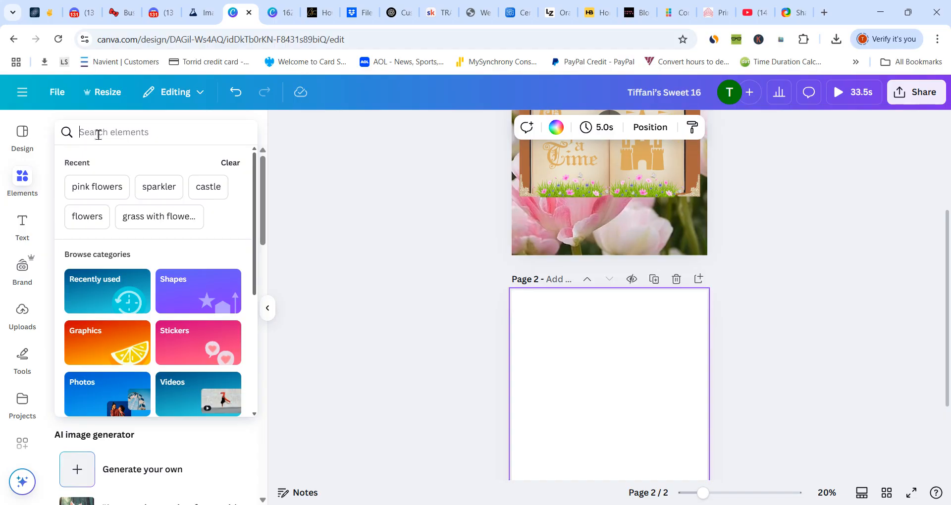
pyautogui.write('open')
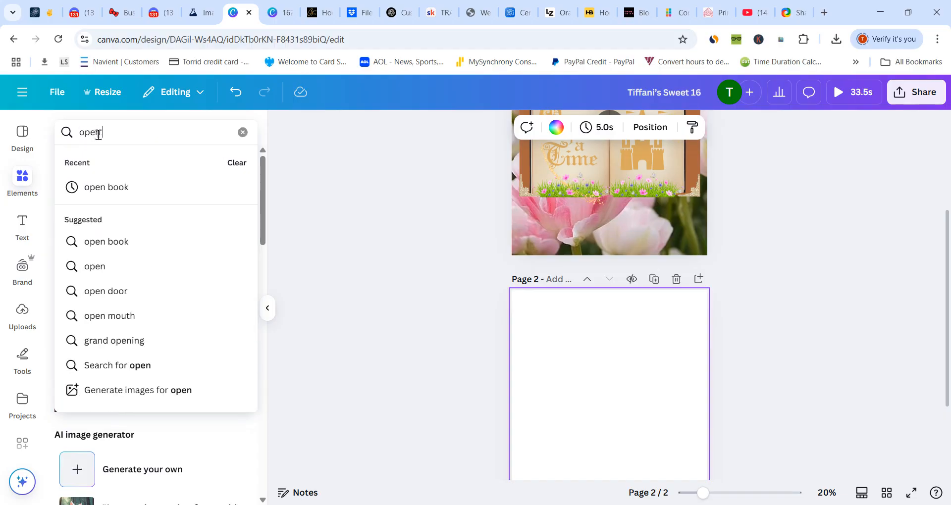
pyautogui.write(' book')
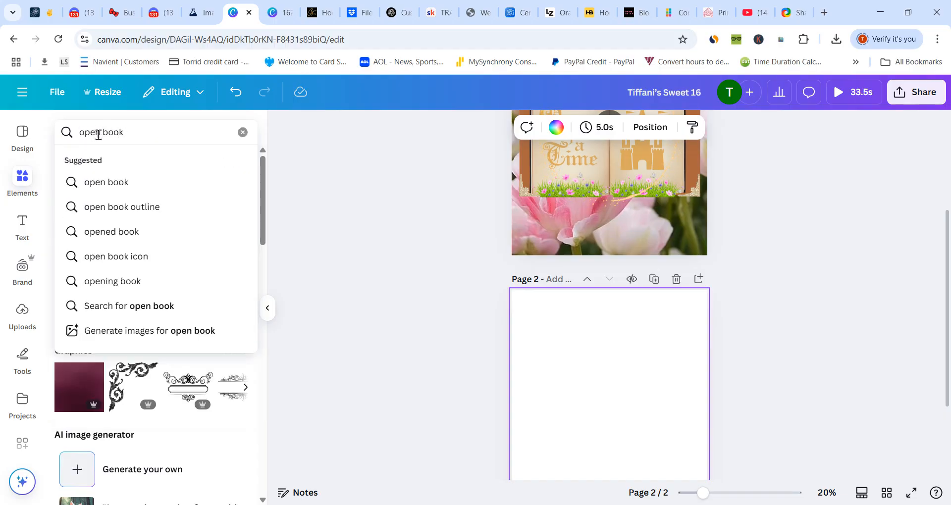
pyautogui.click(106, 182)
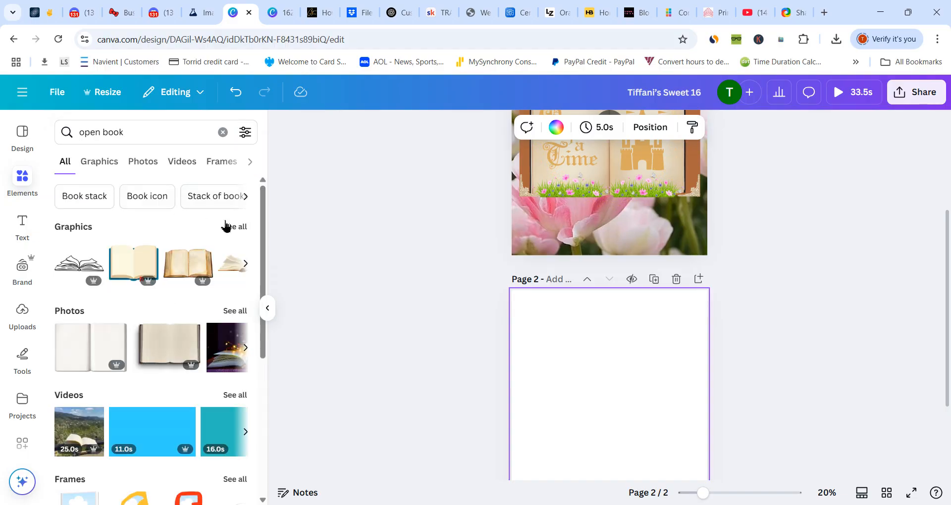
pyautogui.click(229, 227)
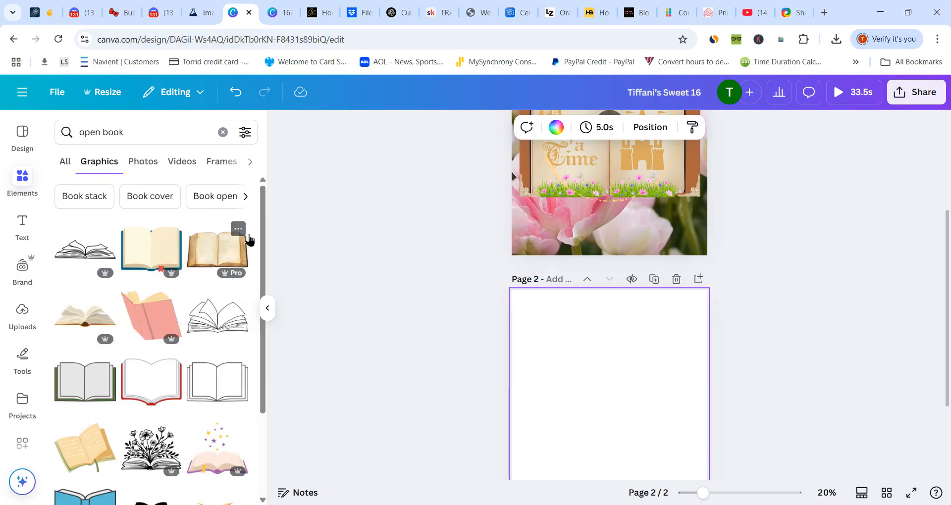
pyautogui.moveTo(263, 208); pyautogui.dragTo(275, 452)
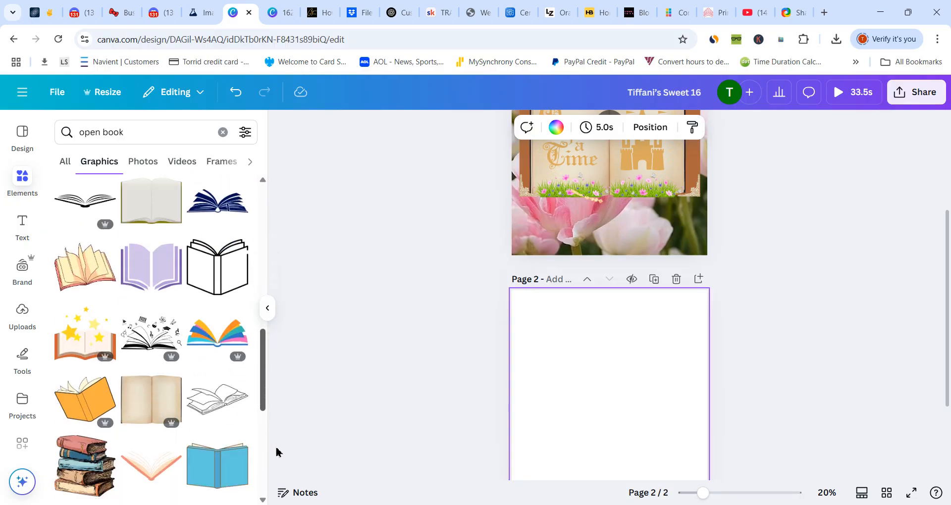
pyautogui.click(156, 404)
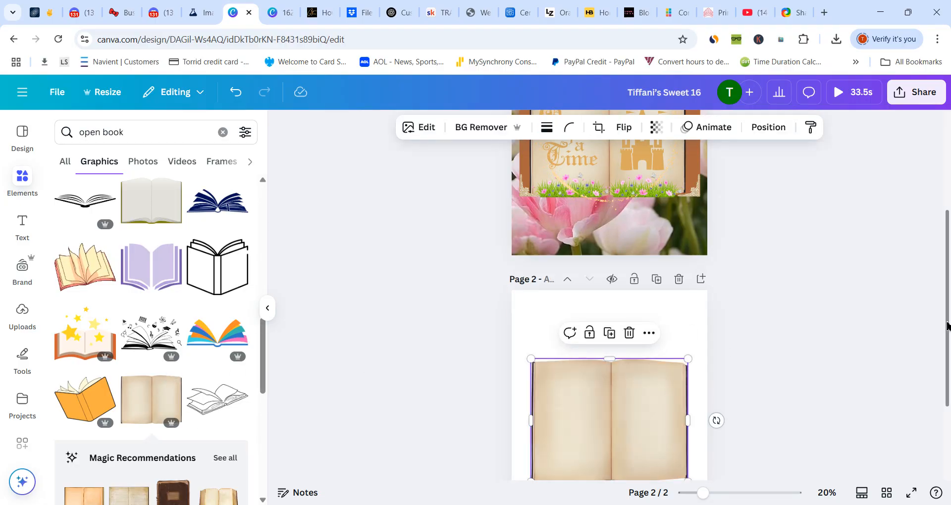
pyautogui.moveTo(947, 326); pyautogui.dragTo(949, 391)
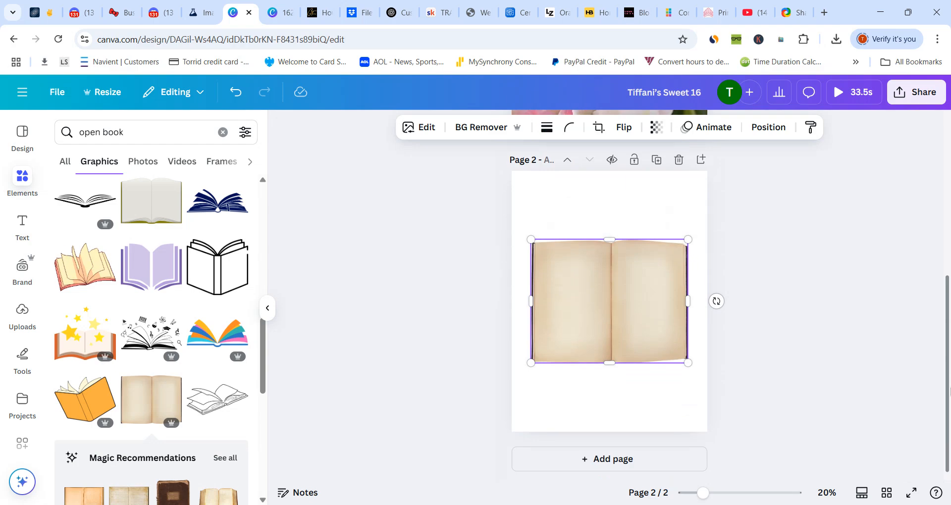
pyautogui.moveTo(602, 297)
pyautogui.mouseDown()
pyautogui.moveTo(602, 280)
pyautogui.moveTo(604, 295)
pyautogui.mouseUp()
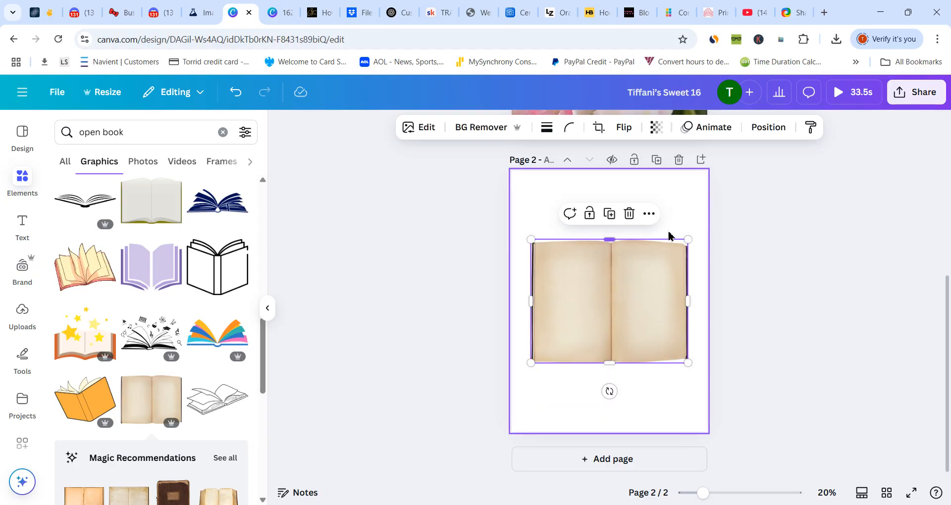
pyautogui.click(651, 217)
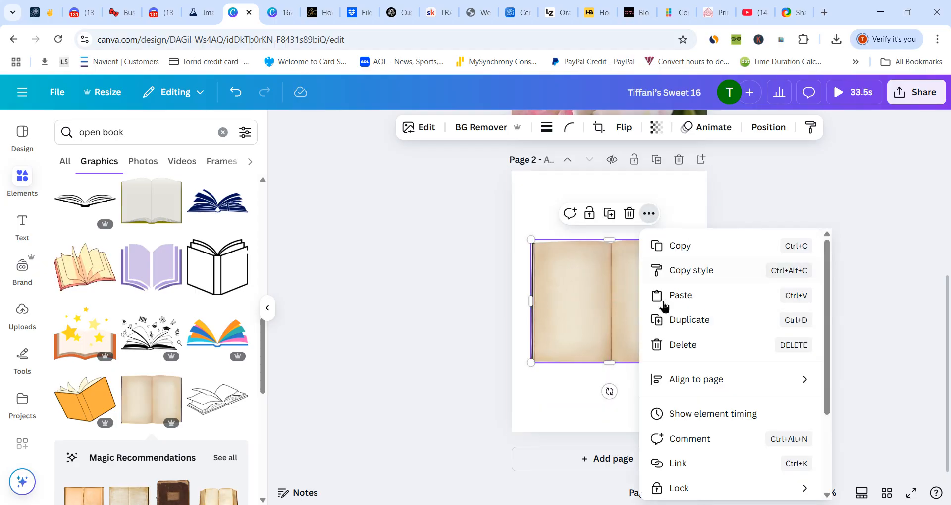
pyautogui.moveTo(676, 379)
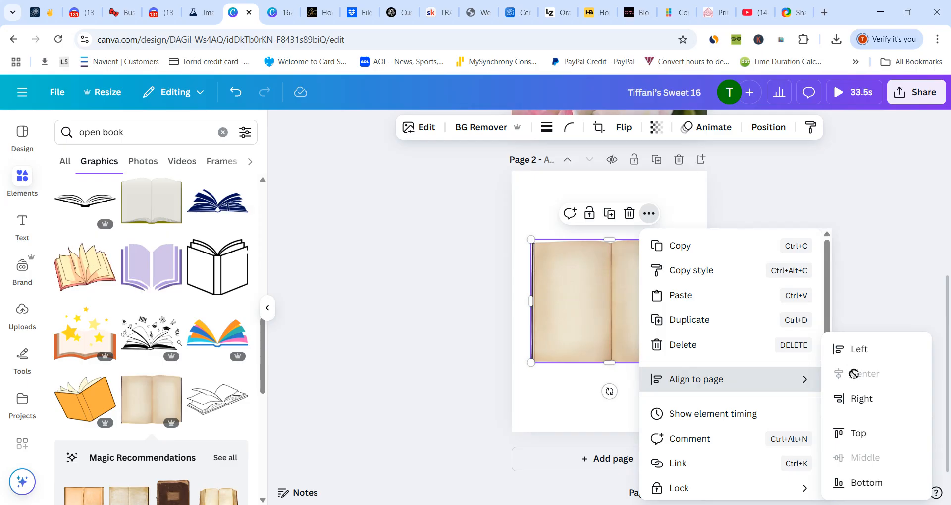
pyautogui.click(547, 393)
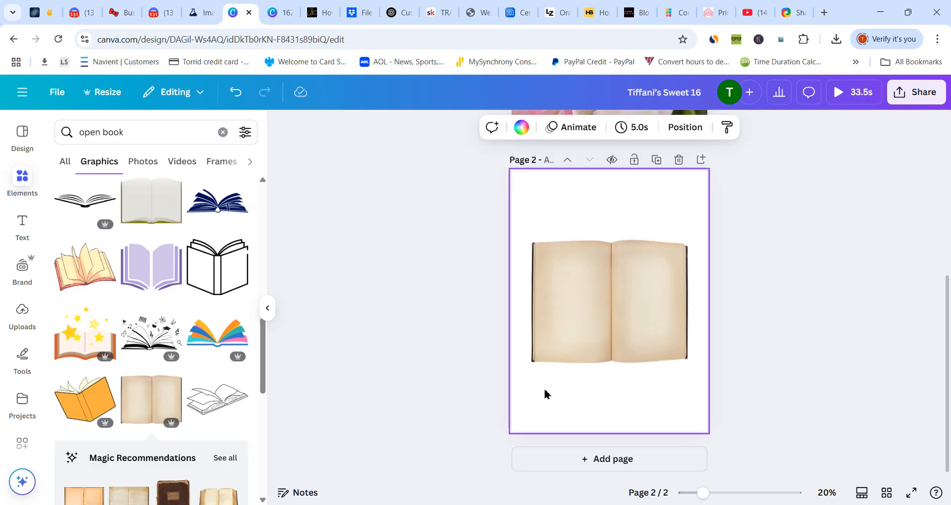
# - Search the elements for "rectangles" and add the square-cornered shape to page 2
pyautogui.click(223, 132)
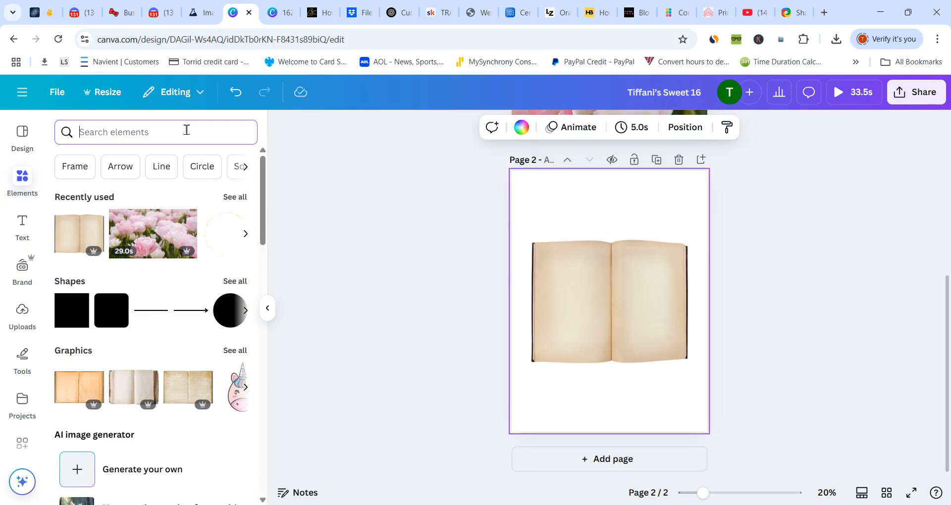
pyautogui.write('recy')
pyautogui.press('BackSpace')
pyautogui.write('t')
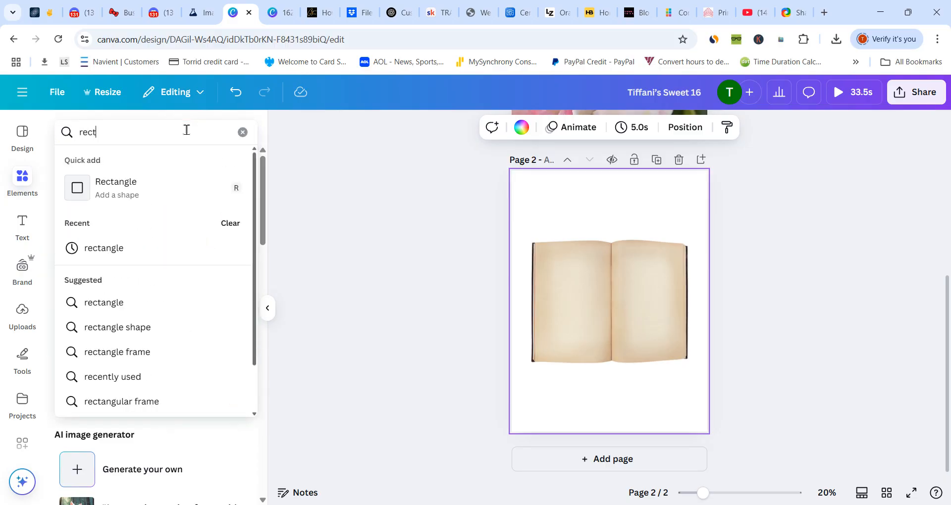
pyautogui.write('angles')
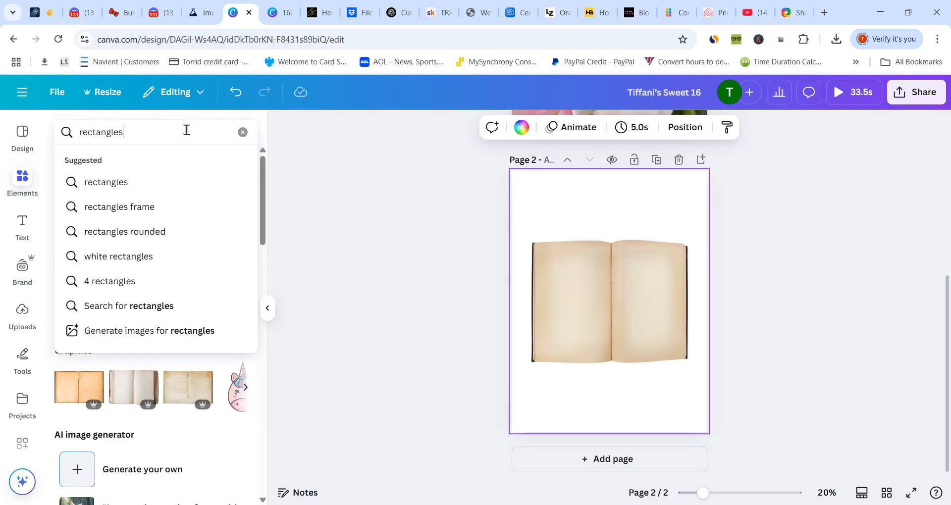
pyautogui.press('Return')
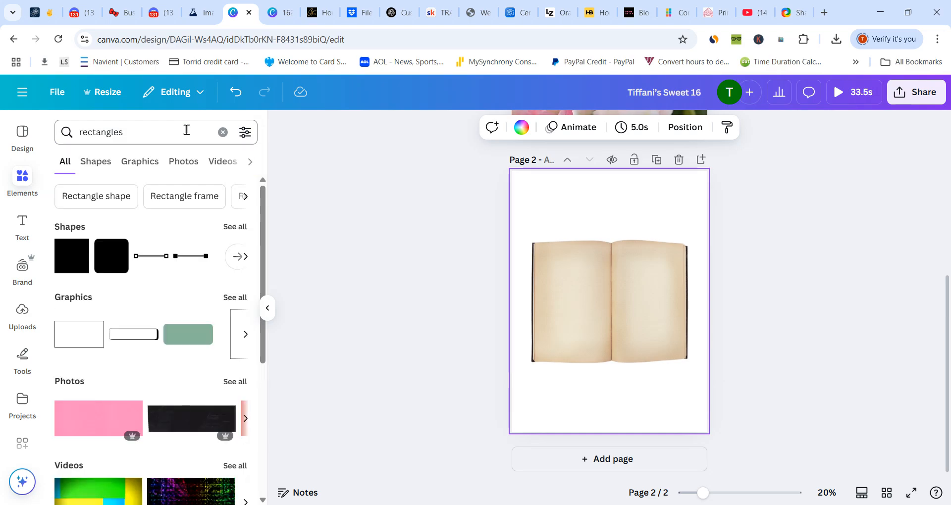
pyautogui.click(249, 163)
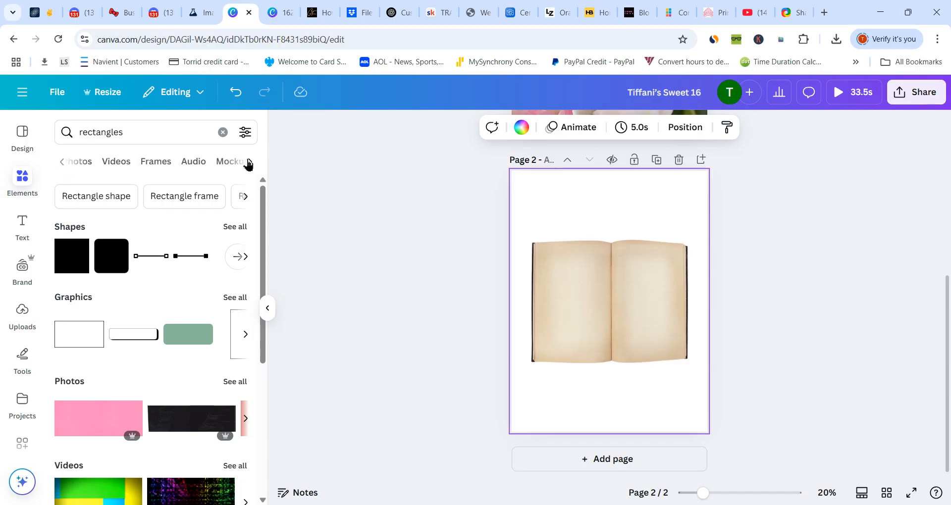
pyautogui.click(62, 163)
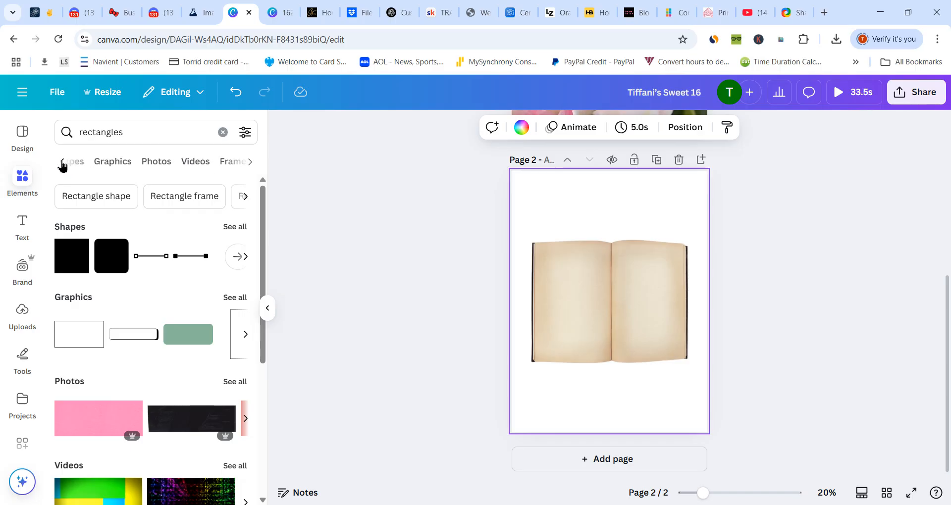
pyautogui.click(76, 165)
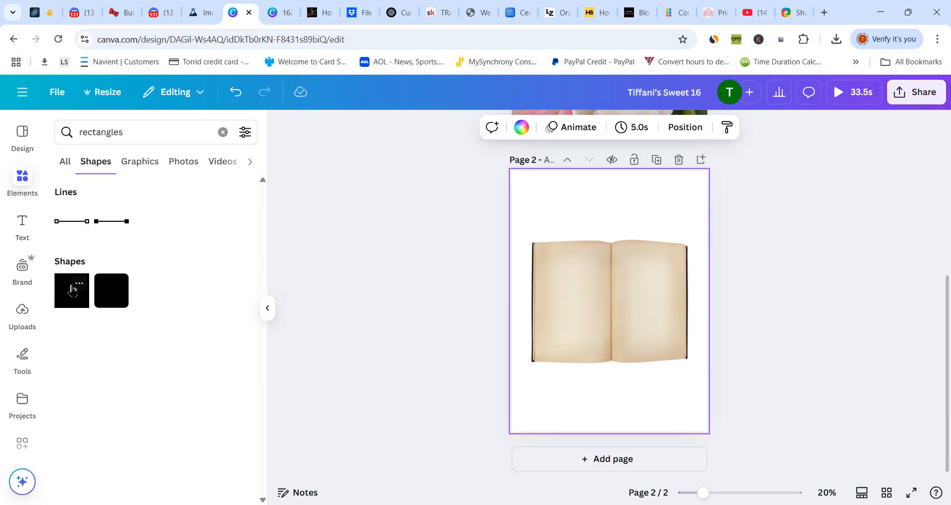
pyautogui.click(72, 290)
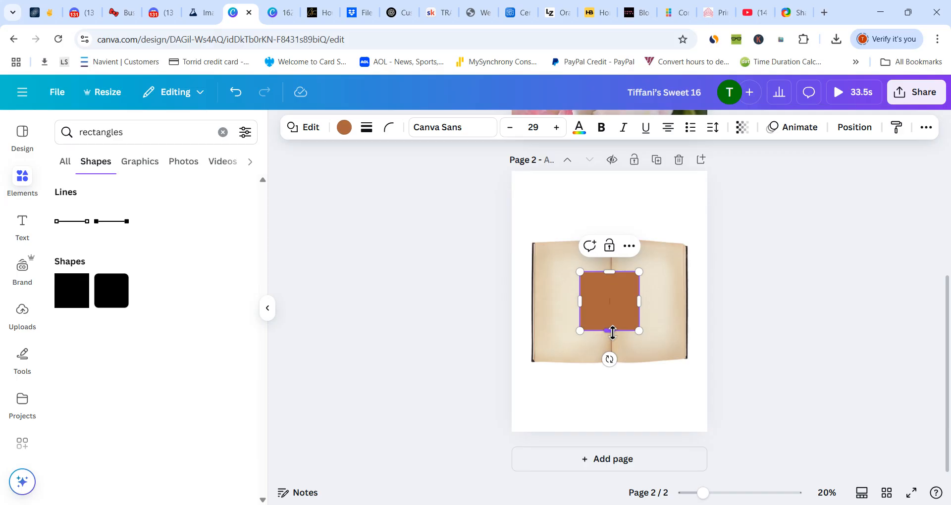
# - Stretch the brown rectangle taller than the book and place it over the left page, slightly overhanging the book's outer edge
pyautogui.moveTo(612, 332); pyautogui.dragTo(569, 340)
pyautogui.moveTo(561, 258); pyautogui.dragTo(561, 238)
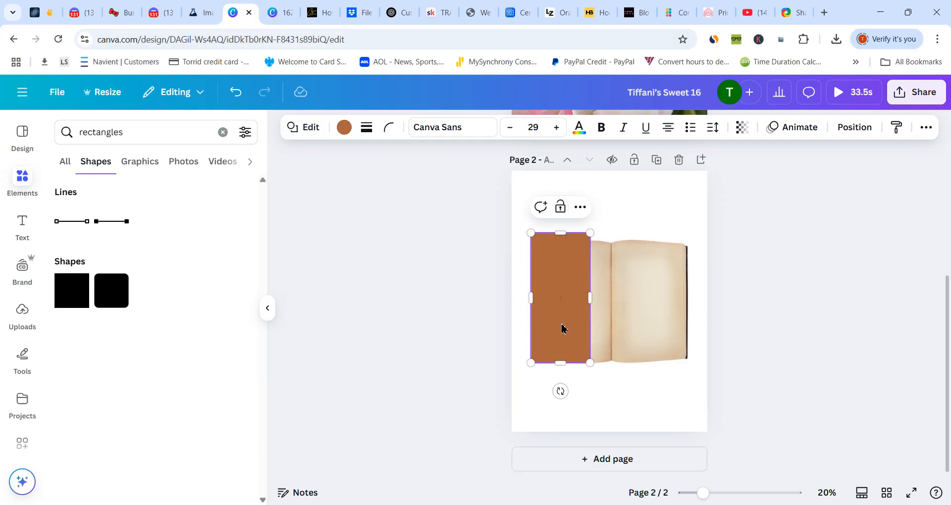
pyautogui.moveTo(564, 365); pyautogui.dragTo(563, 369)
pyautogui.moveTo(558, 312)
pyautogui.mouseDown()
pyautogui.moveTo(539, 312)
pyautogui.moveTo(554, 305)
pyautogui.mouseUp()
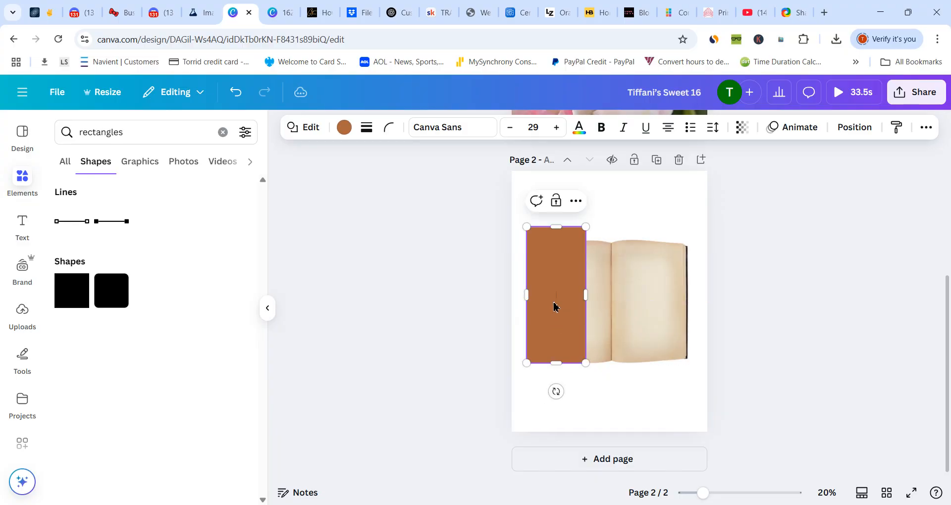
# - Duplicate the brown rectangle and place the copy level with it over the book's right page, overhanging the outer edge
pyautogui.click(654, 219)
pyautogui.click(564, 261)
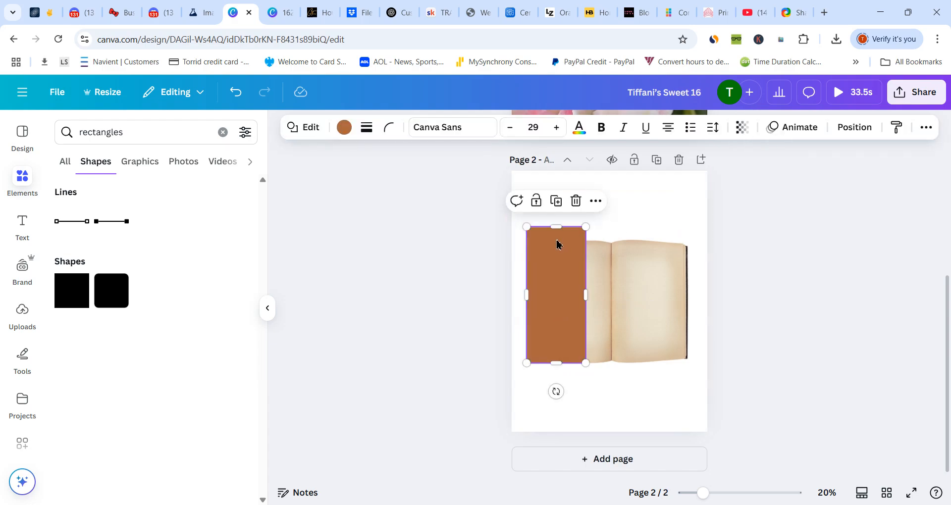
pyautogui.click(556, 201)
pyautogui.moveTo(557, 310); pyautogui.dragTo(665, 310)
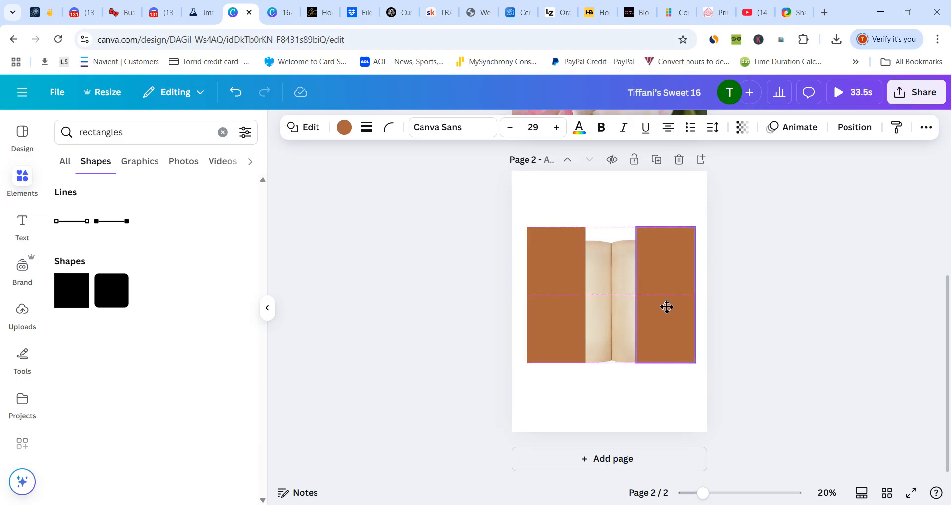
# - Bring the open book forward two layers so it sits in front of both brown rectangles
pyautogui.click(598, 311)
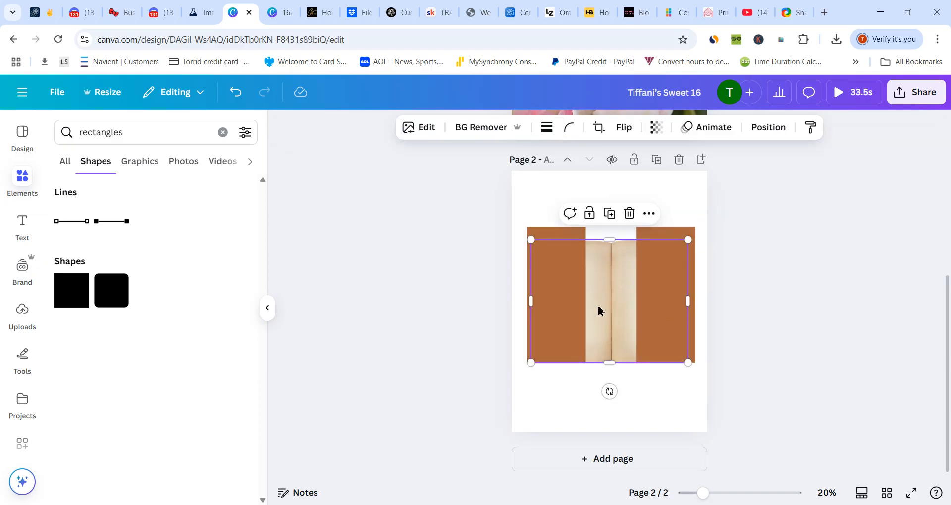
pyautogui.click(649, 214)
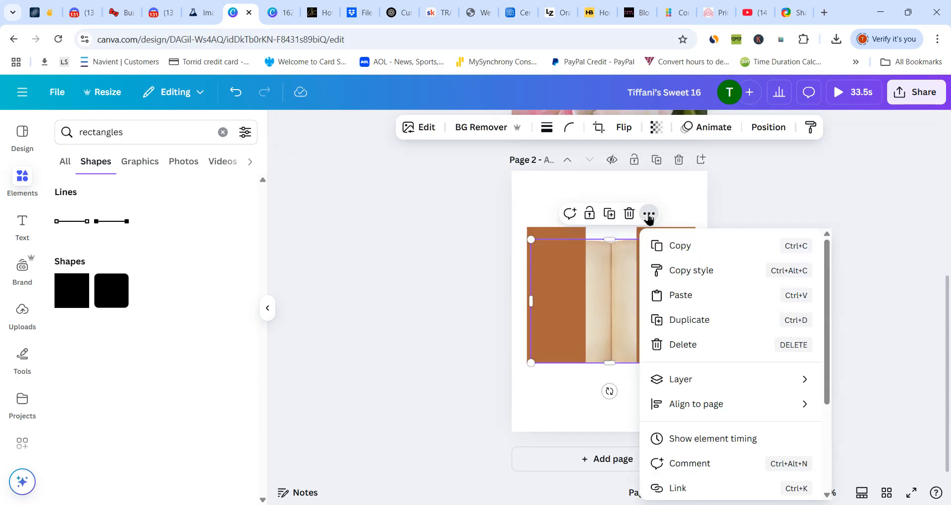
pyautogui.moveTo(674, 380)
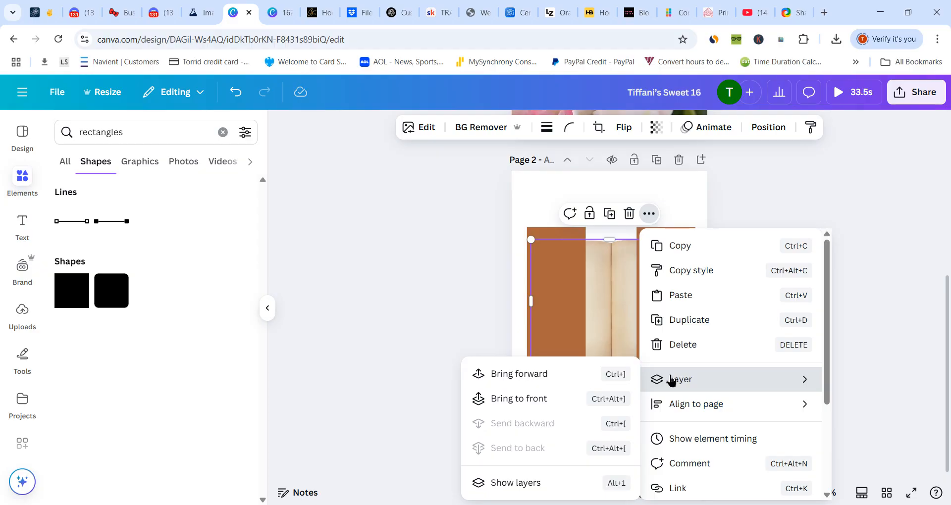
pyautogui.click(557, 382)
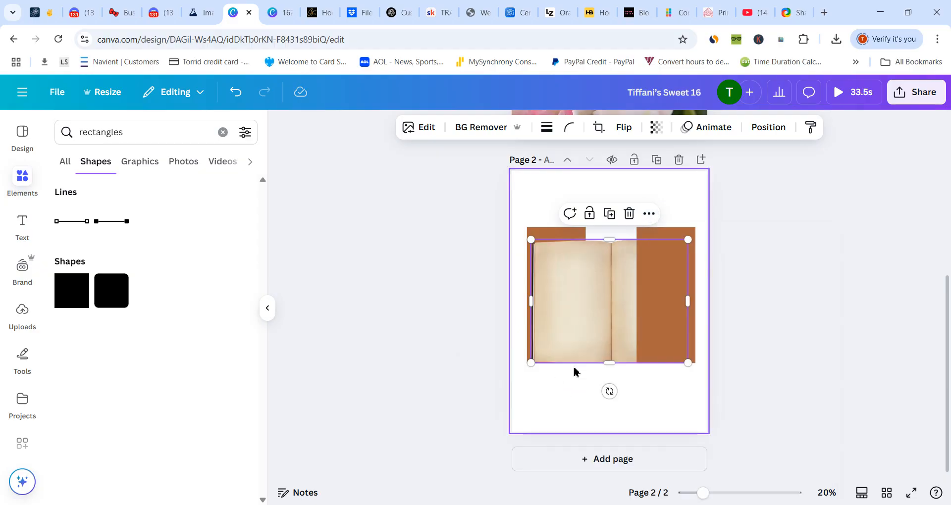
pyautogui.click(649, 214)
pyautogui.moveTo(673, 379)
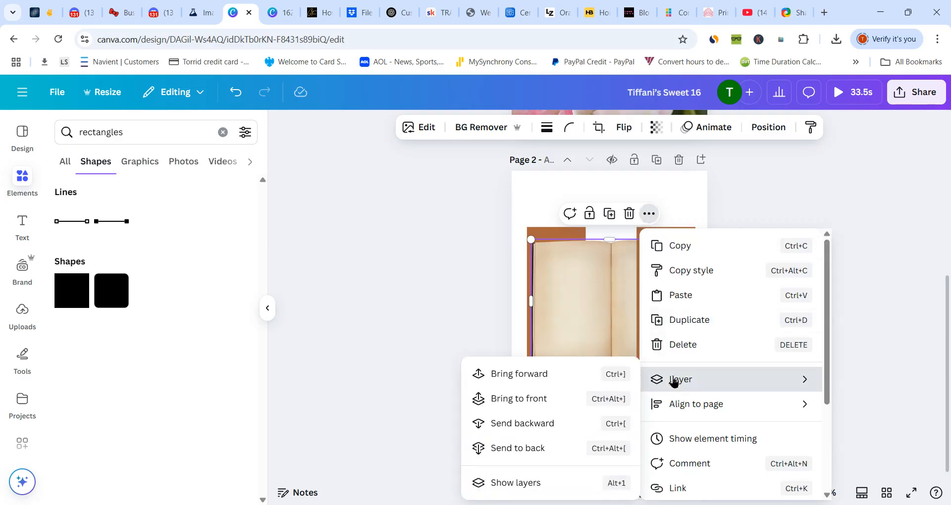
pyautogui.click(553, 379)
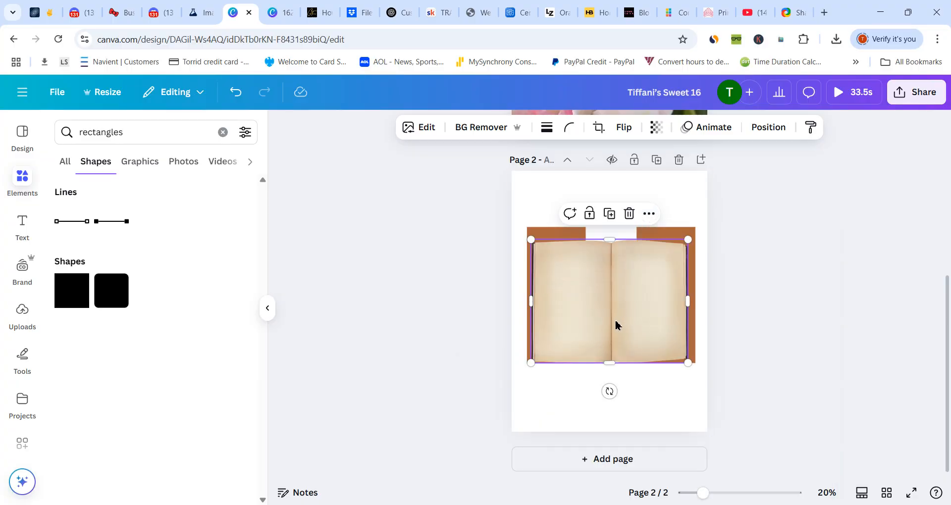
# - Move the open book up to centre it vertically over the brown rectangles, and fine-tune the left rectangle's upper edge
pyautogui.moveTo(616, 324); pyautogui.dragTo(617, 316)
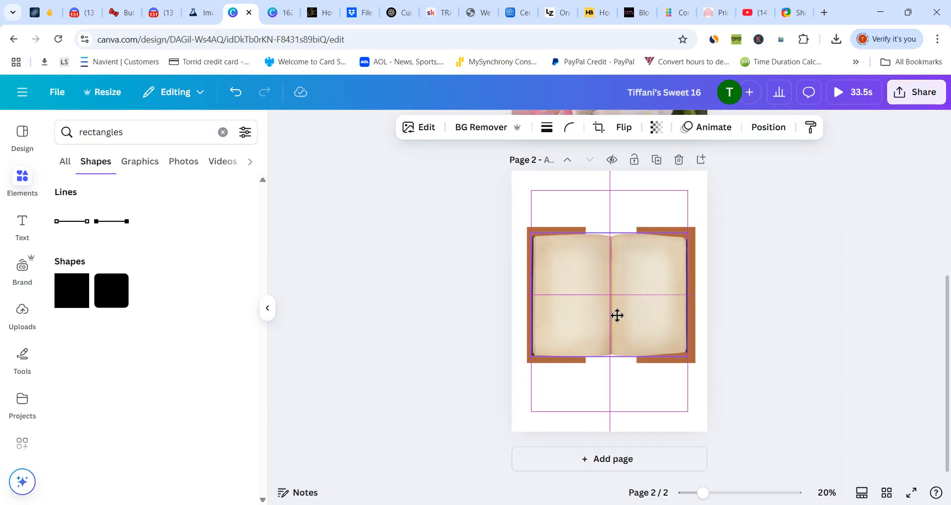
pyautogui.moveTo(617, 316); pyautogui.dragTo(616, 319)
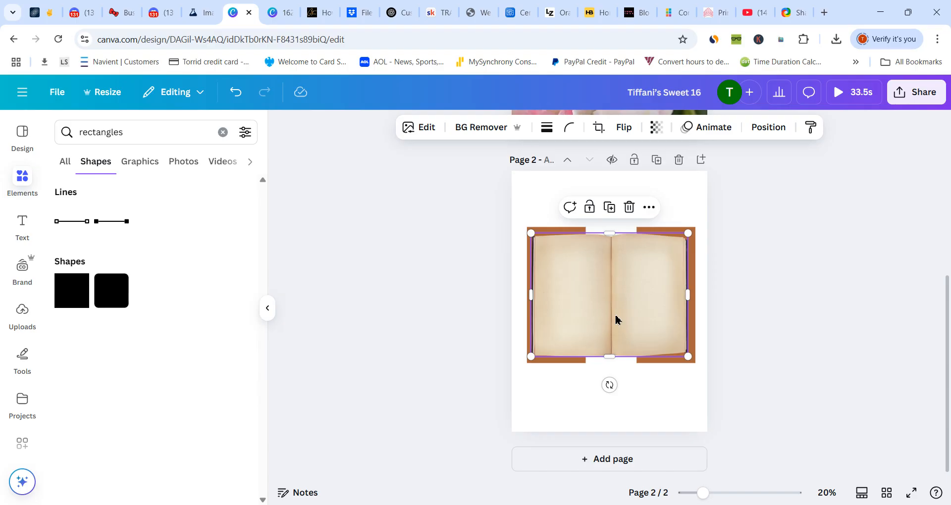
pyautogui.click(550, 233)
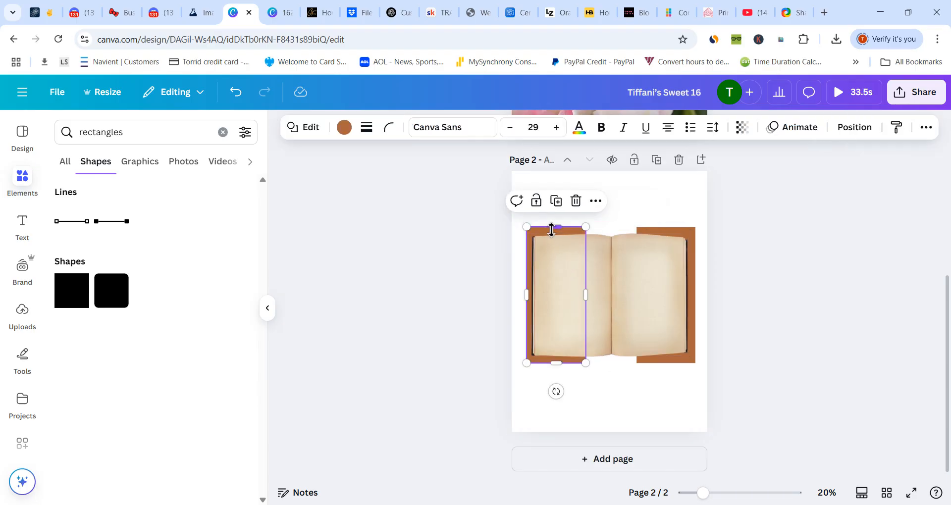
pyautogui.moveTo(556, 229); pyautogui.dragTo(556, 227)
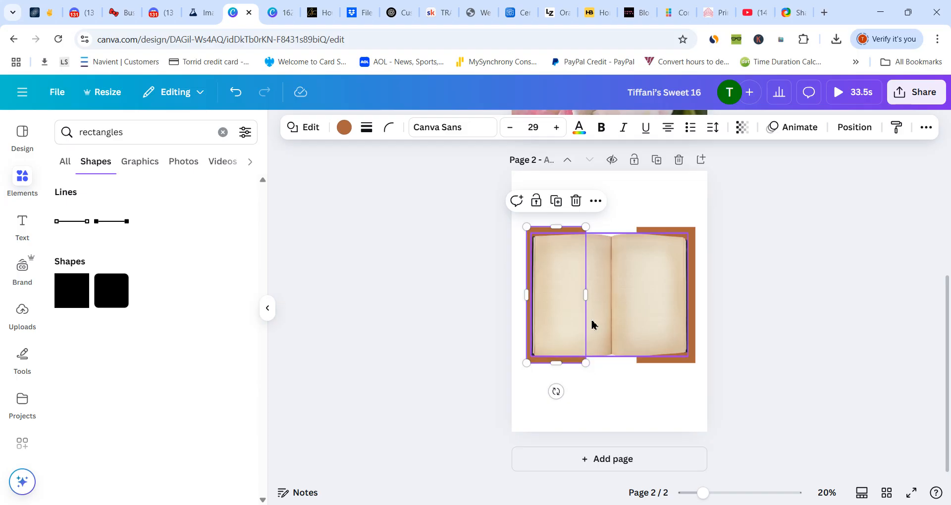
# - Widen both brown rectangles inward until they meet at the open book's spine
pyautogui.moveTo(589, 296); pyautogui.dragTo(613, 296)
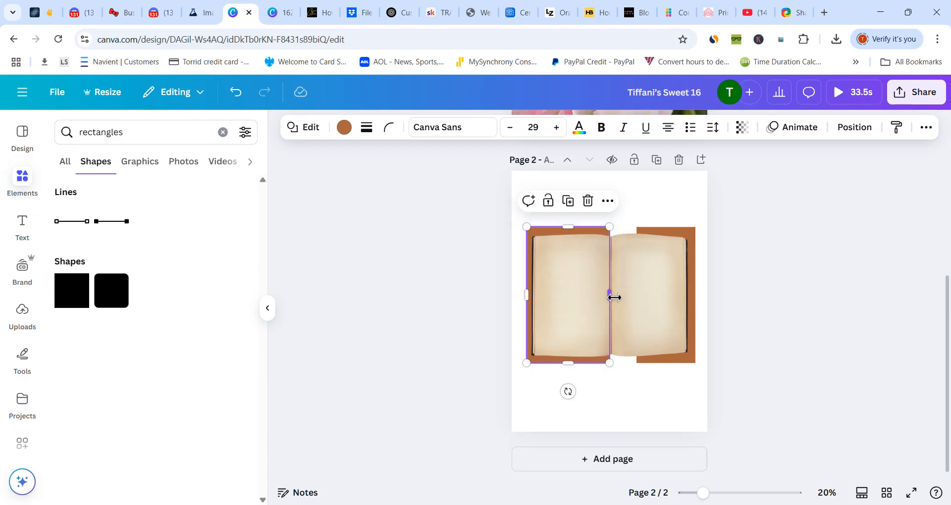
pyautogui.click(694, 279)
pyautogui.moveTo(637, 296); pyautogui.dragTo(614, 299)
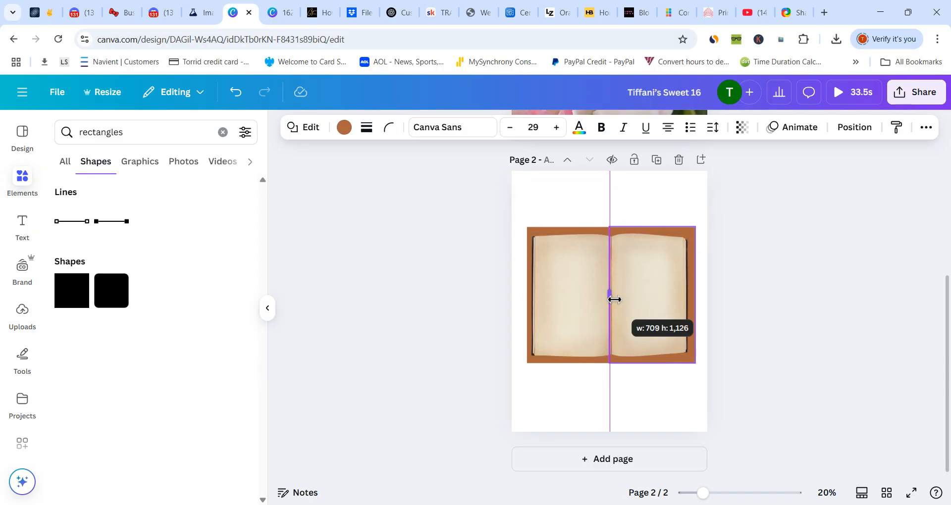
pyautogui.moveTo(614, 299); pyautogui.dragTo(616, 299)
pyautogui.click(573, 202)
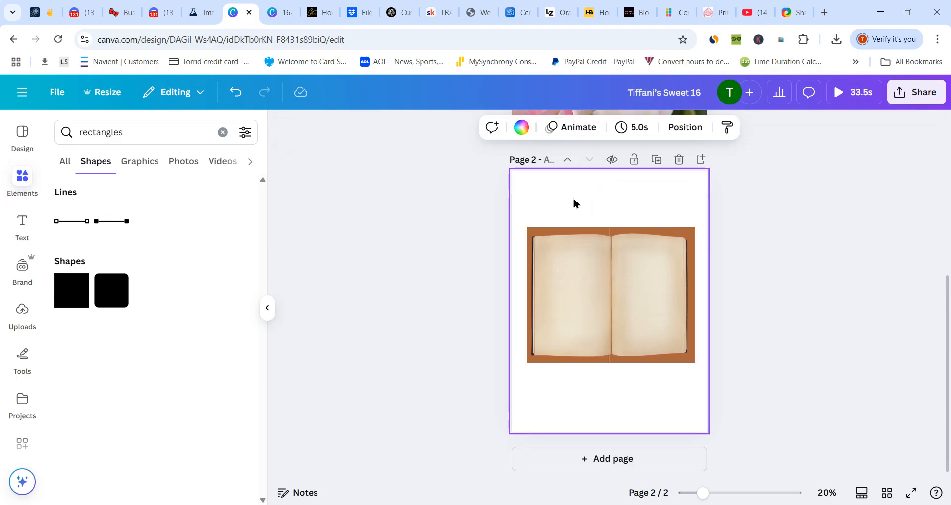
# - Extend the left brown rectangle's outer edge slightly so the cover overhangs the book evenly on both sides
pyautogui.click(582, 282)
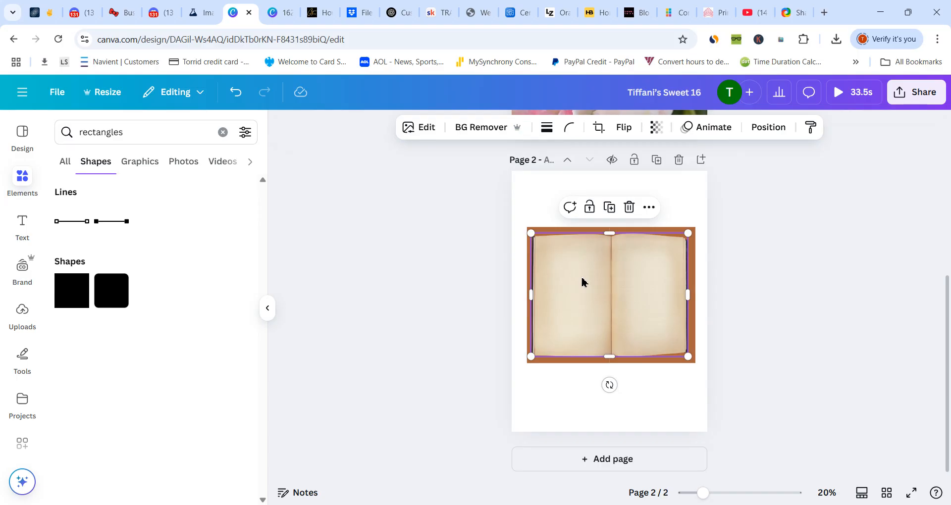
pyautogui.moveTo(582, 282); pyautogui.dragTo(585, 280)
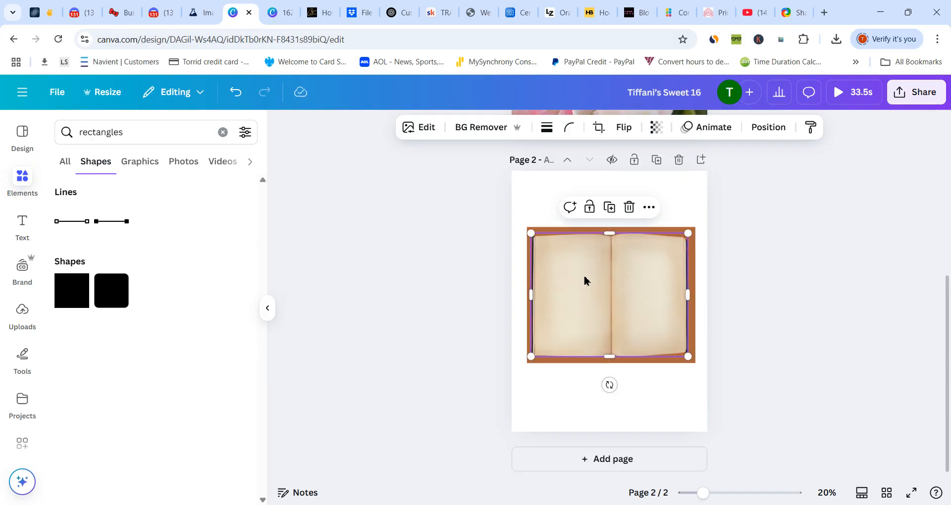
pyautogui.click(543, 234)
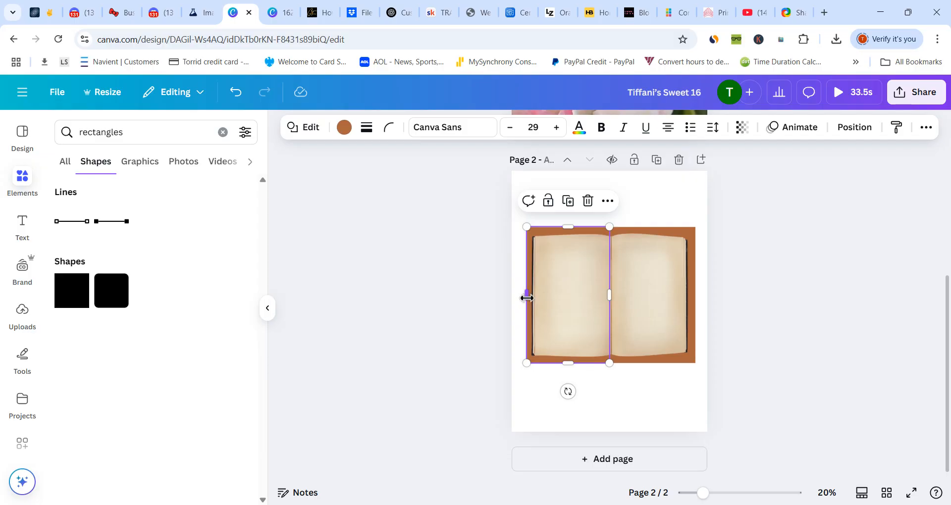
pyautogui.moveTo(527, 297); pyautogui.dragTo(523, 297)
pyautogui.click(628, 181)
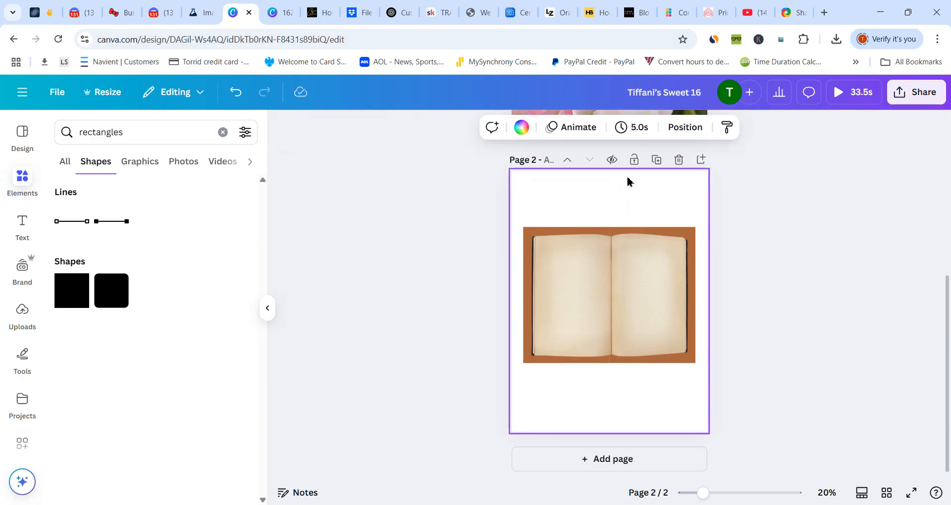
pyautogui.click(617, 297)
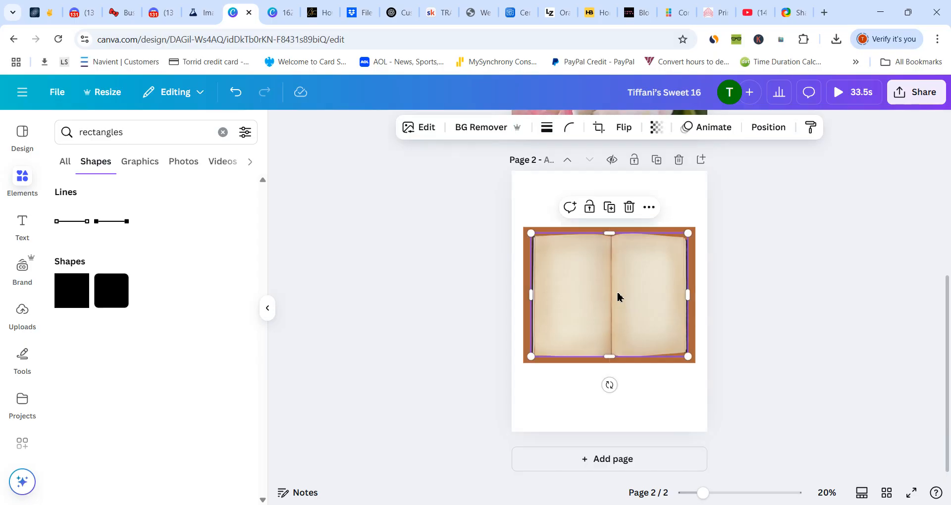
pyautogui.click(649, 207)
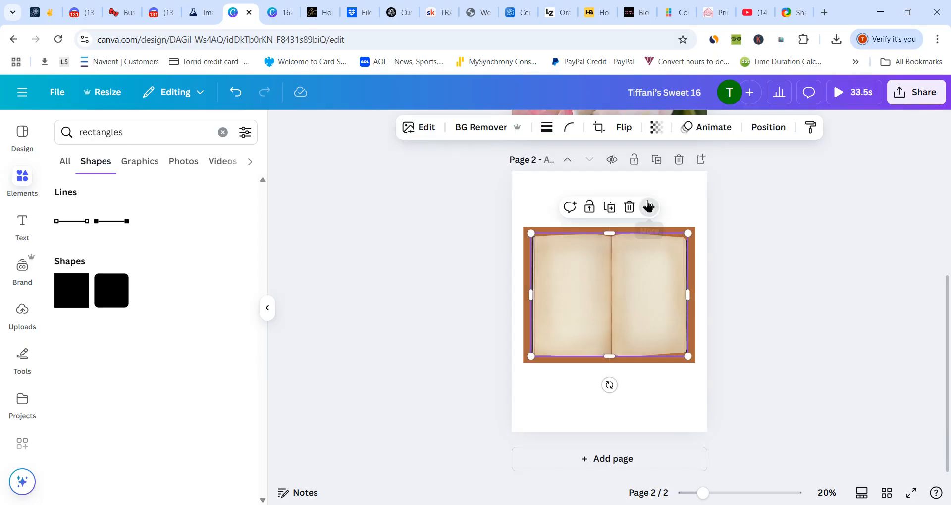
pyautogui.moveTo(670, 405)
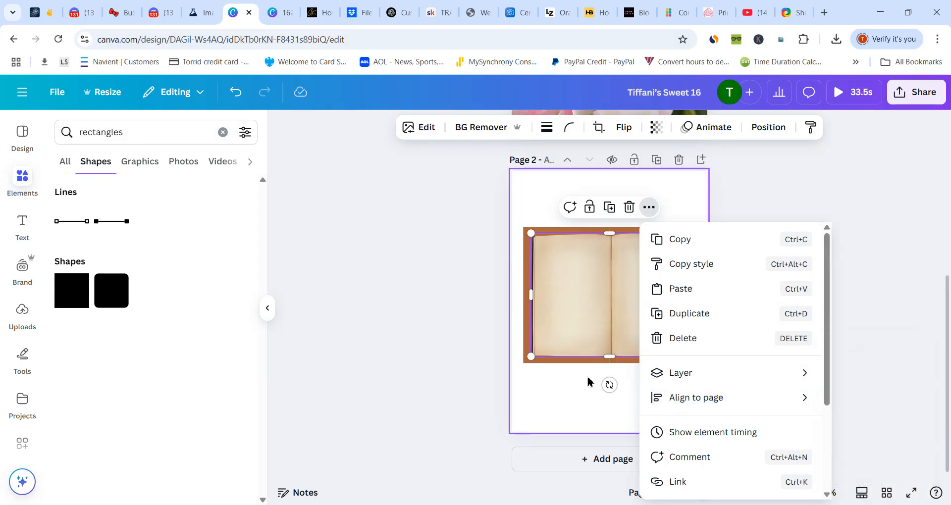
pyautogui.click(570, 396)
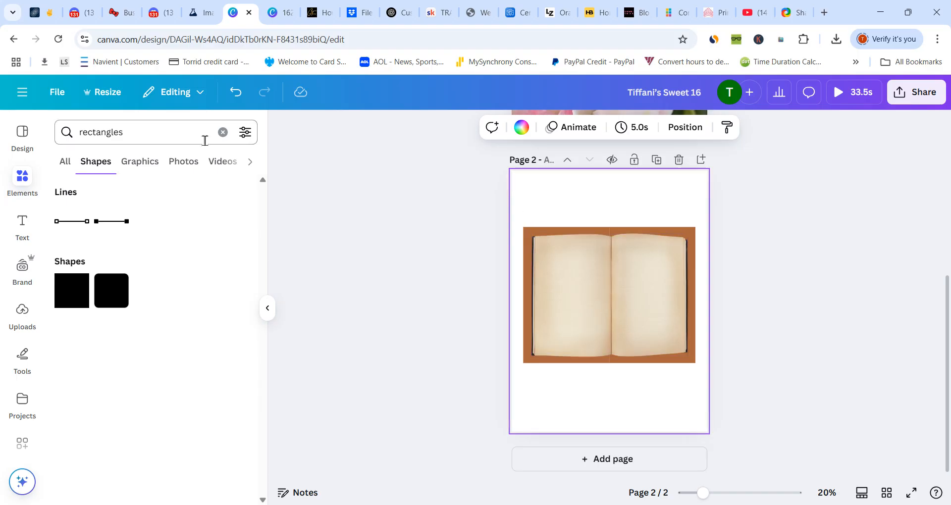
# - Search the elements for "book corners", add the ornate filigree corner graphic, and place it above the book
pyautogui.click(222, 132)
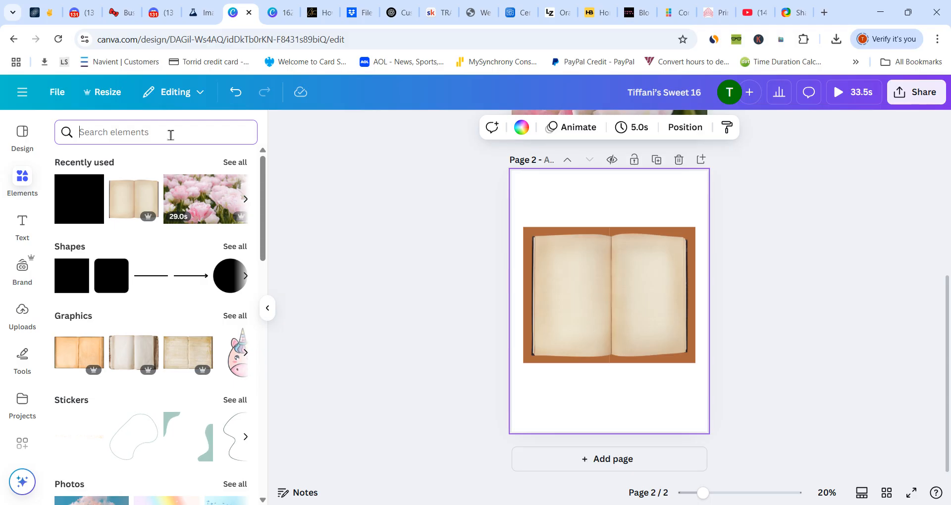
pyautogui.write('book')
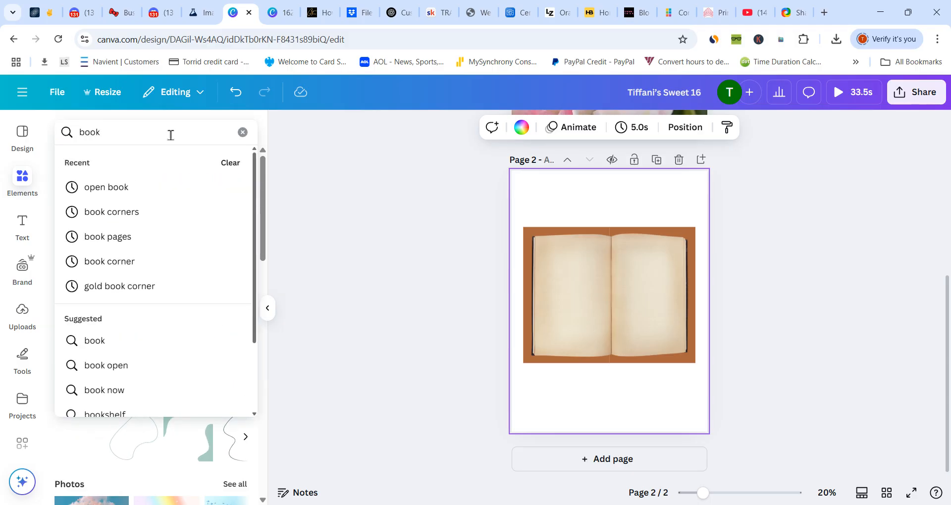
pyautogui.write(' corners')
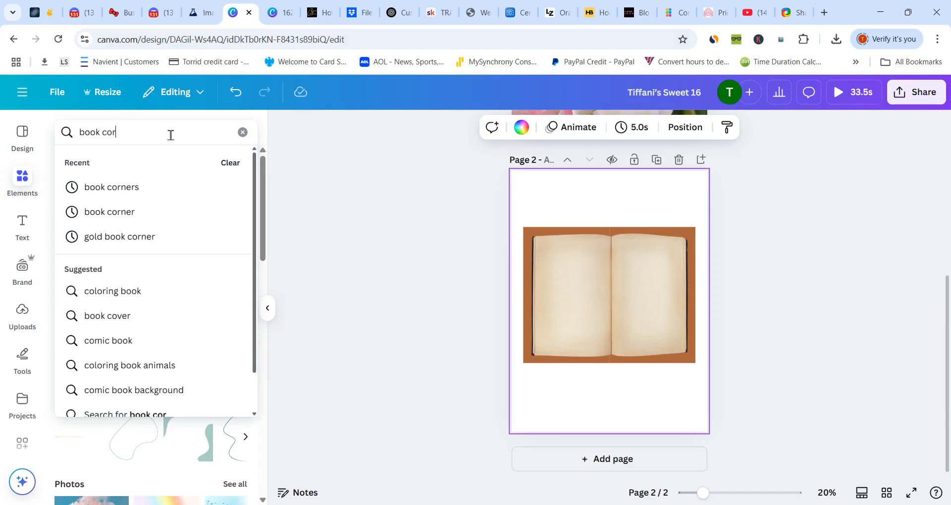
pyautogui.press('Return')
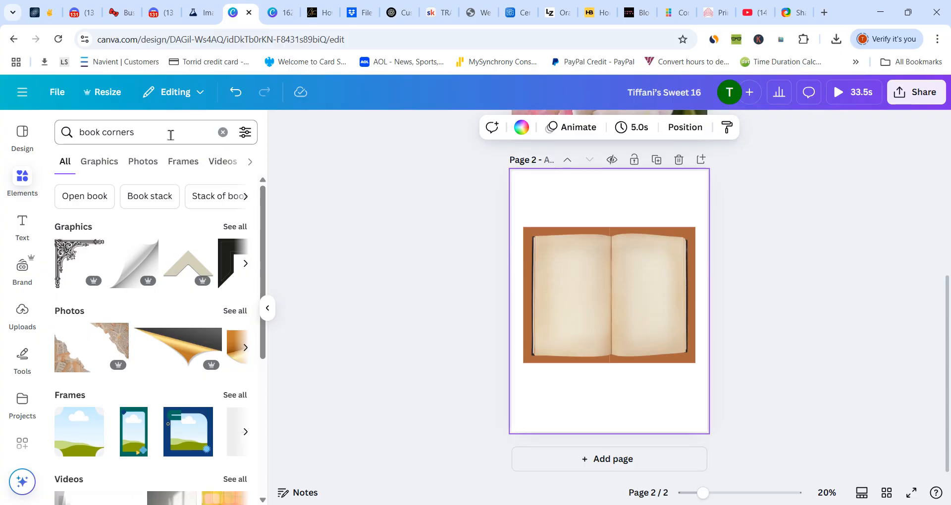
pyautogui.click(76, 257)
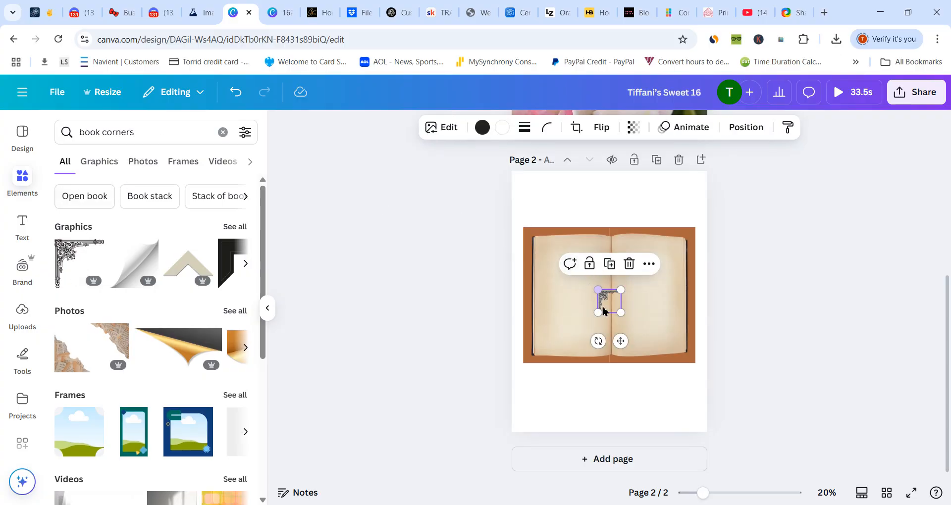
pyautogui.moveTo(620, 340); pyautogui.dragTo(609, 240)
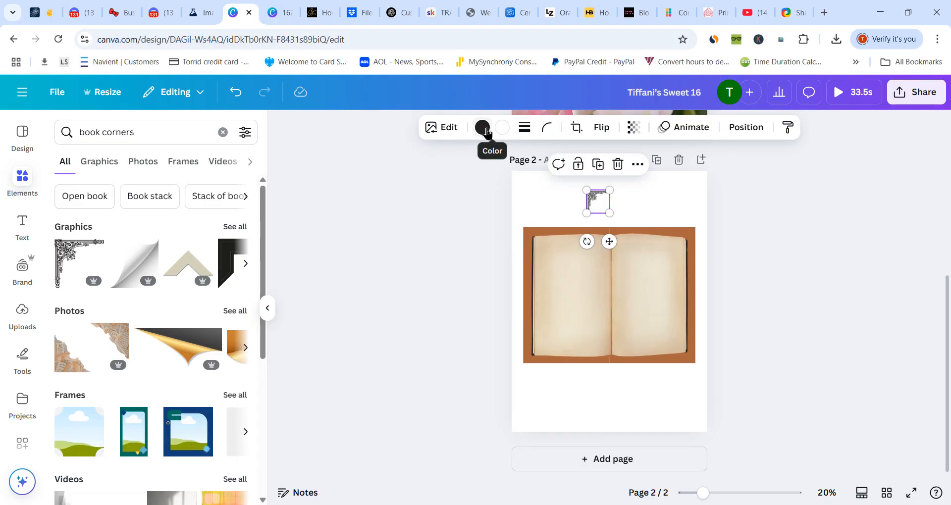
# - Recolour the corner ornament gold #b2935b and place it on the cover's upper-left corner
pyautogui.click(483, 128)
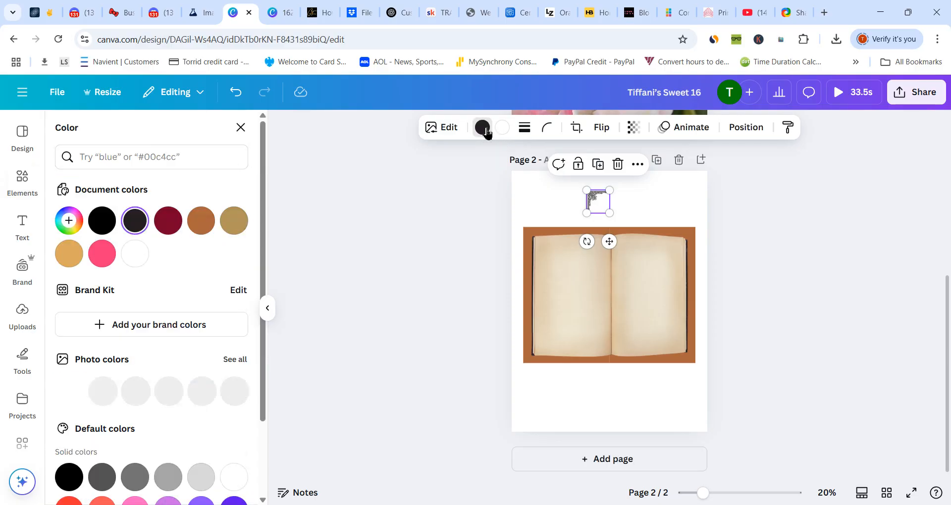
pyautogui.click(233, 225)
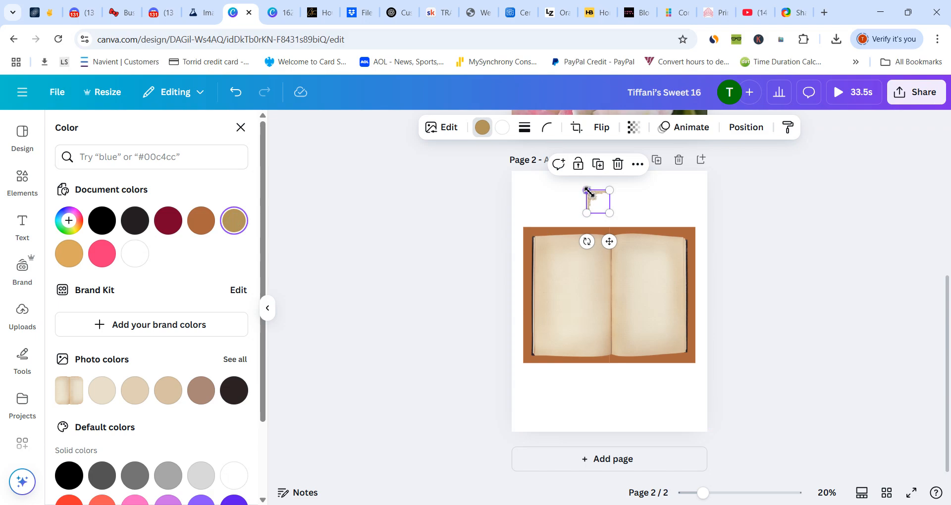
pyautogui.moveTo(605, 240); pyautogui.dragTo(545, 276)
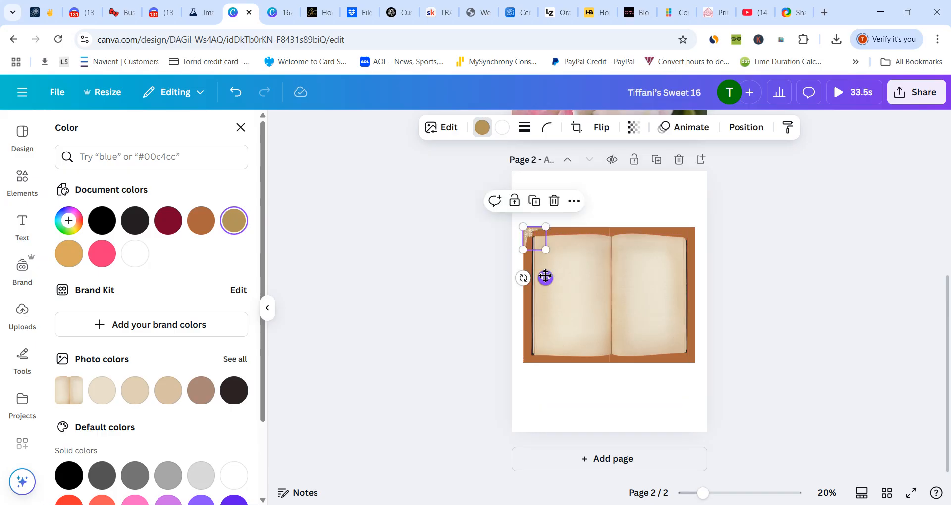
# - Duplicate the gold corner ornament twice, placing one copy near the cover's lower-left corner and the other near its lower-right corner
pyautogui.click(535, 202)
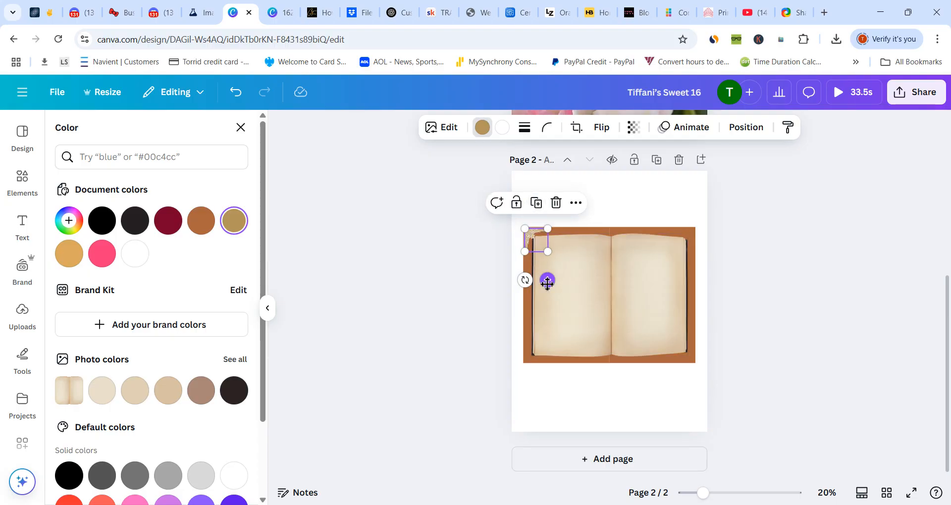
pyautogui.moveTo(548, 282); pyautogui.dragTo(545, 379)
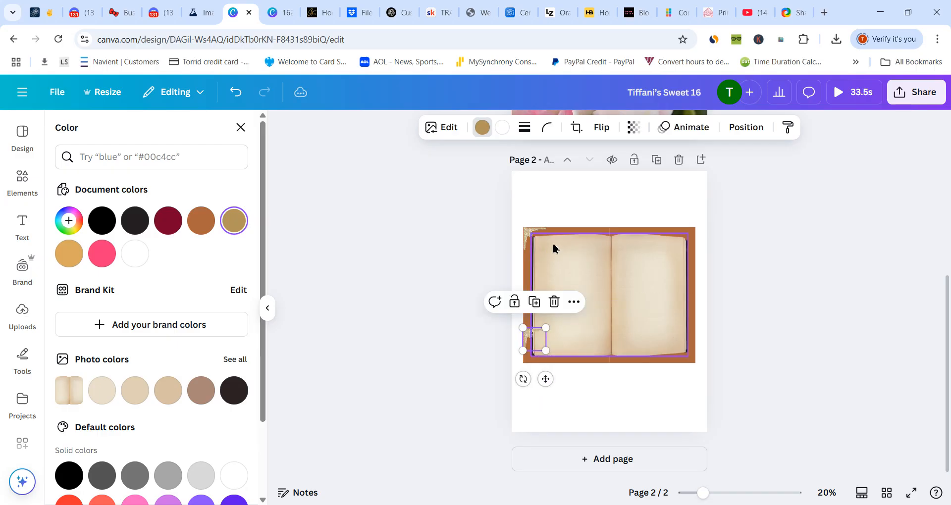
pyautogui.click(534, 302)
pyautogui.click(536, 320)
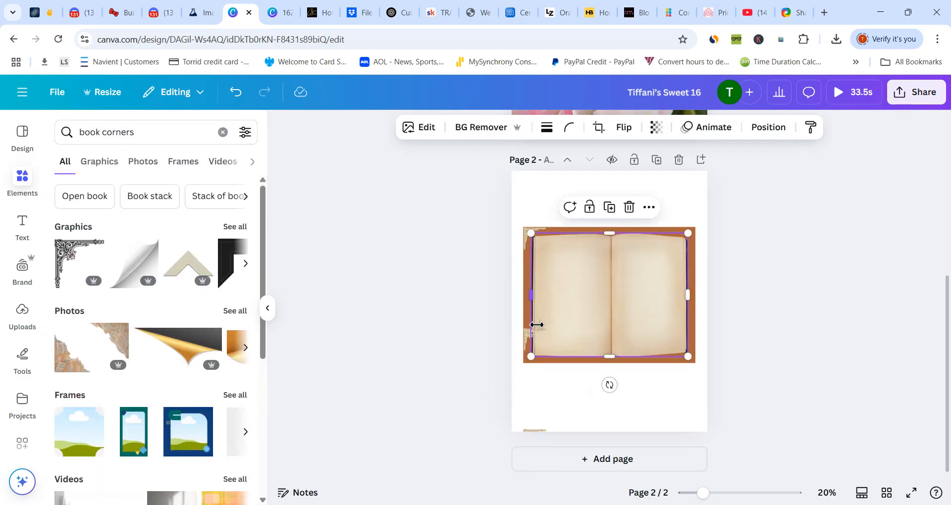
pyautogui.click(540, 431)
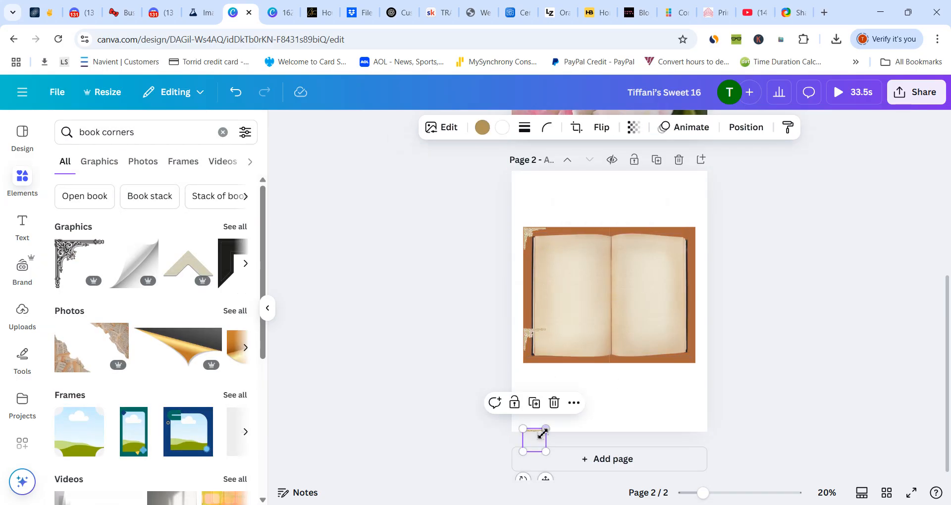
pyautogui.moveTo(540, 430); pyautogui.dragTo(698, 338)
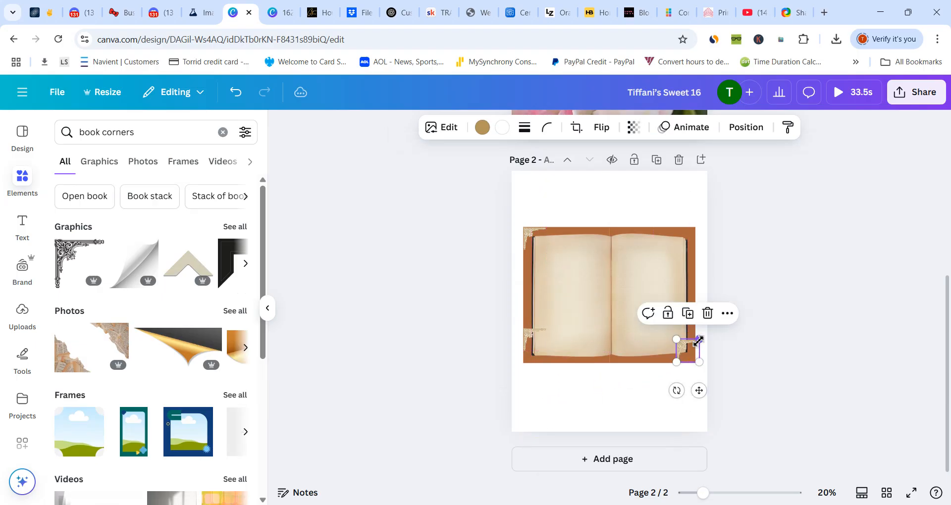
# - Move the lower-left ornament down and rotate it to fit the brown cover's lower-left corner
pyautogui.click(525, 346)
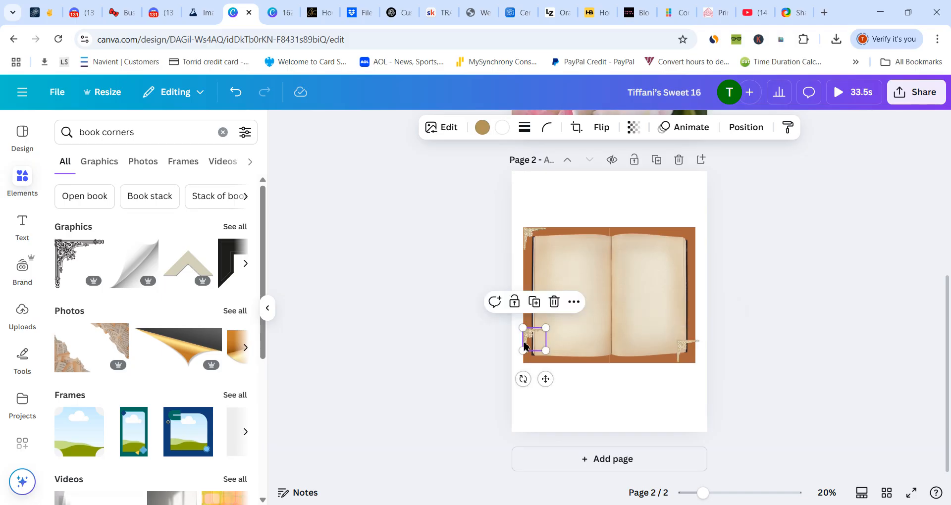
pyautogui.moveTo(525, 345); pyautogui.dragTo(524, 362)
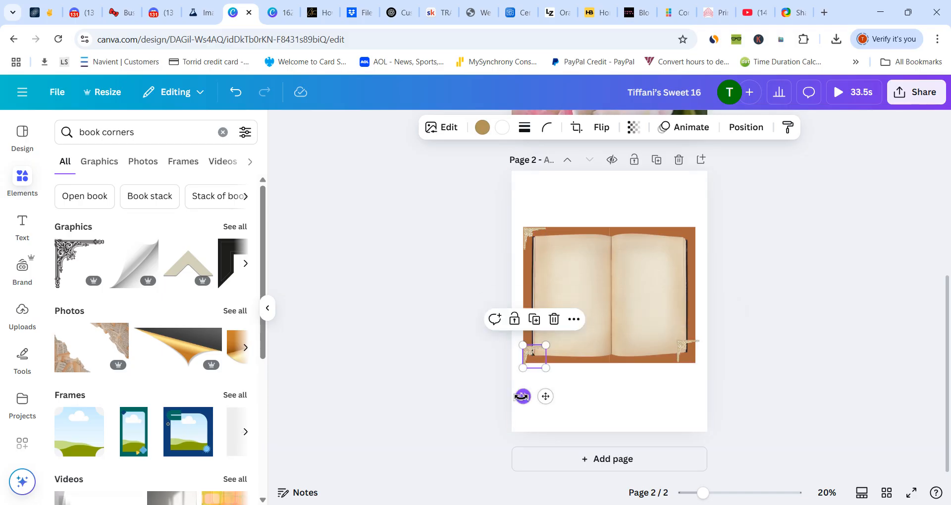
pyautogui.moveTo(523, 396); pyautogui.dragTo(545, 393)
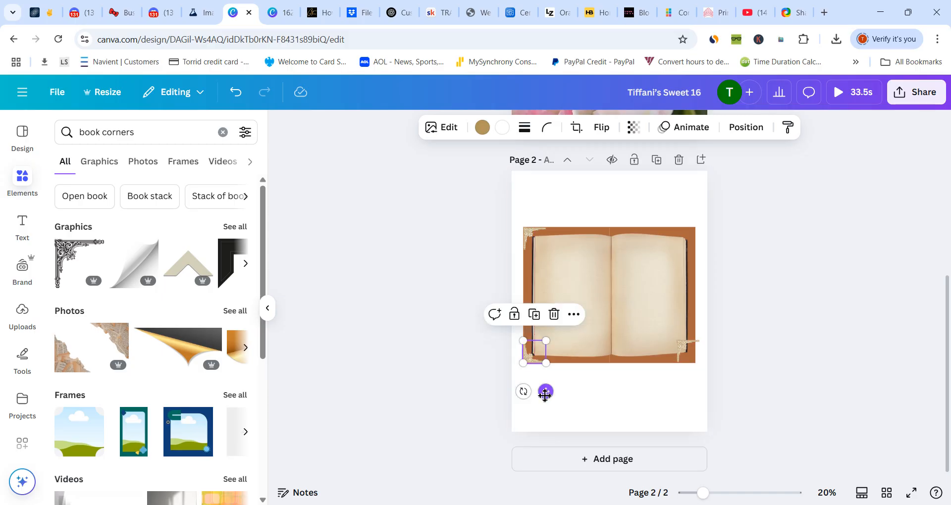
# - Rotate the lower-right ornament to about 178° so it faces the cover's lower-right corner
pyautogui.click(682, 349)
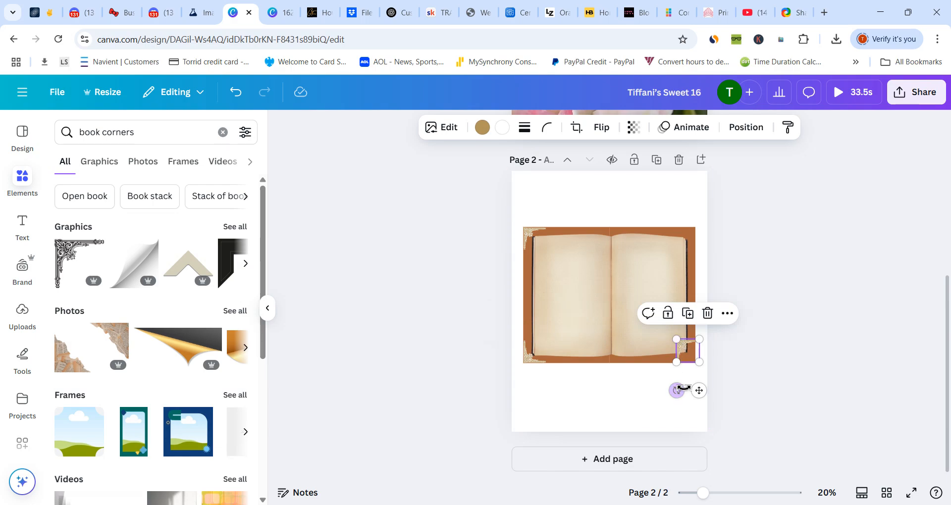
pyautogui.moveTo(680, 392); pyautogui.dragTo(692, 347)
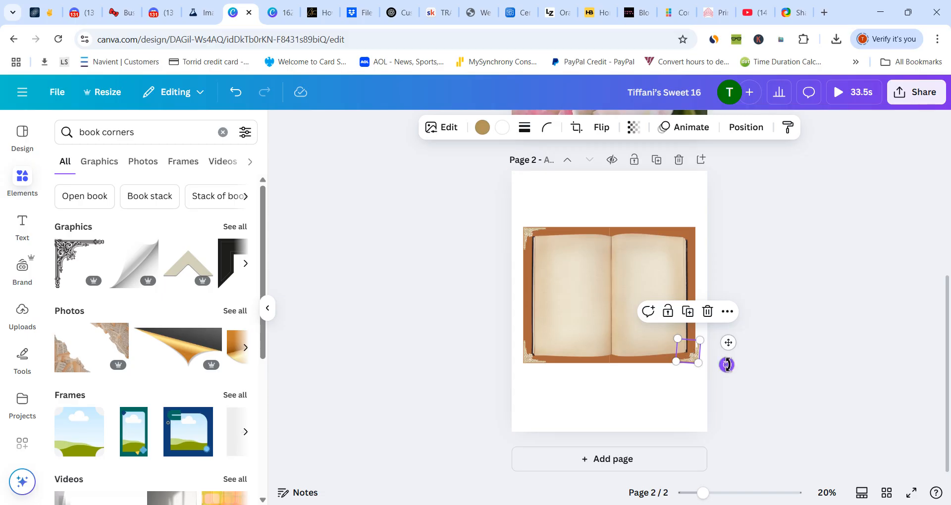
pyautogui.moveTo(726, 365); pyautogui.dragTo(731, 367)
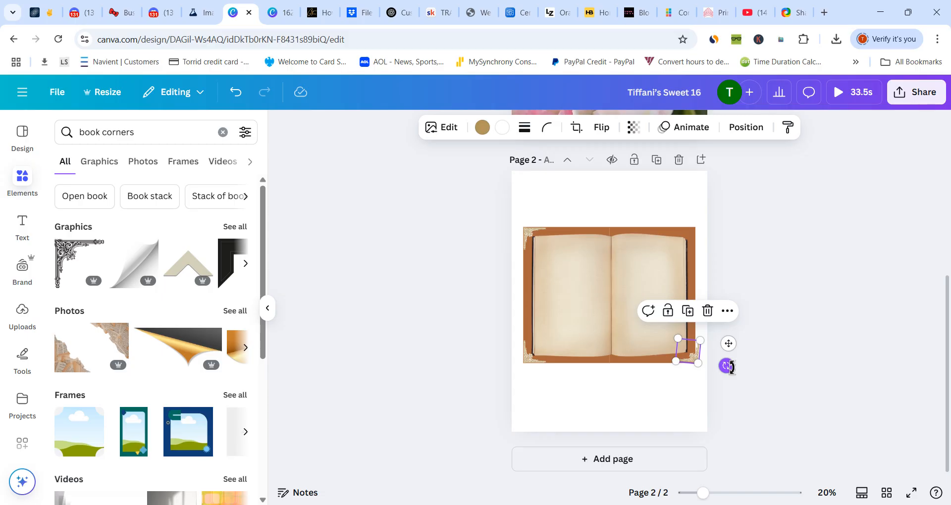
pyautogui.moveTo(731, 367)
pyautogui.mouseDown()
pyautogui.moveTo(740, 371)
pyautogui.moveTo(739, 353)
pyautogui.moveTo(739, 365)
pyautogui.mouseUp()
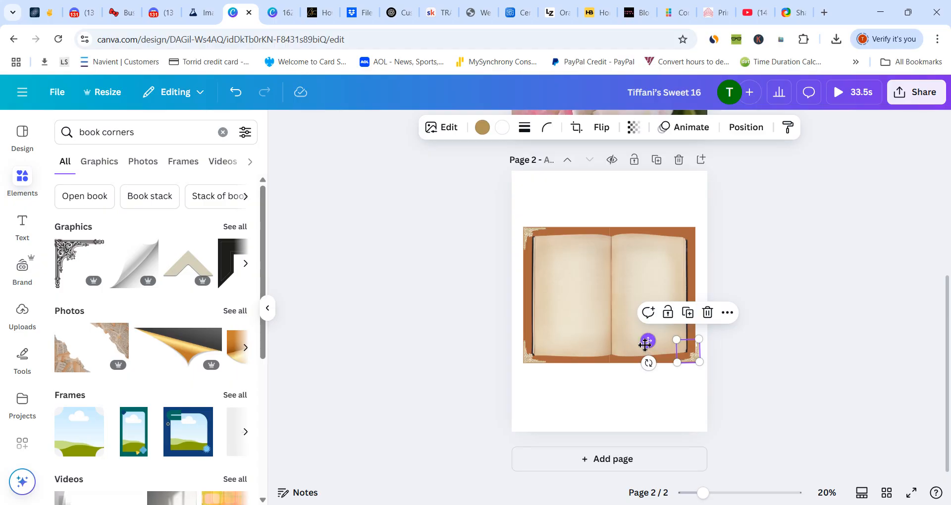
pyautogui.moveTo(648, 343)
pyautogui.mouseDown()
pyautogui.moveTo(638, 342)
pyautogui.moveTo(648, 343)
pyautogui.mouseUp()
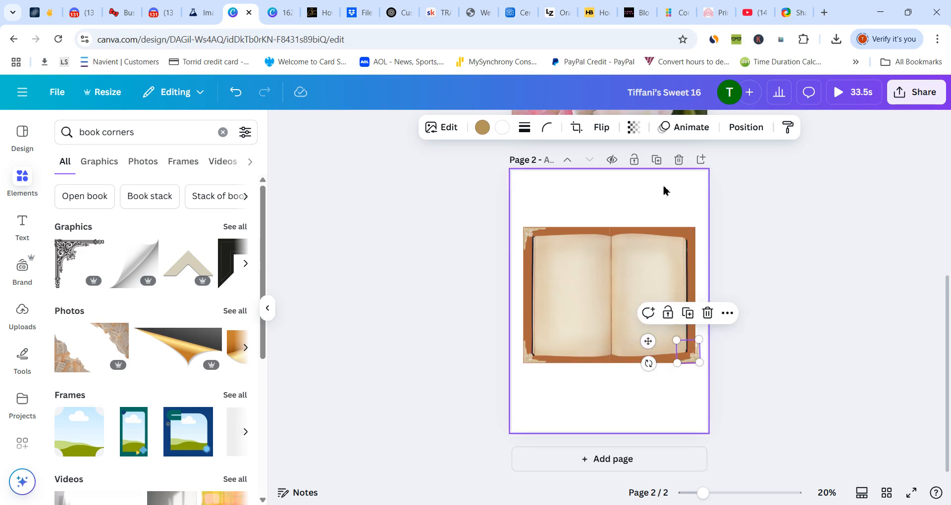
# - Duplicate the lower-right gold ornament, move the copy to the brown cover's upper-right corner and rotate it to fit
pyautogui.click(733, 130)
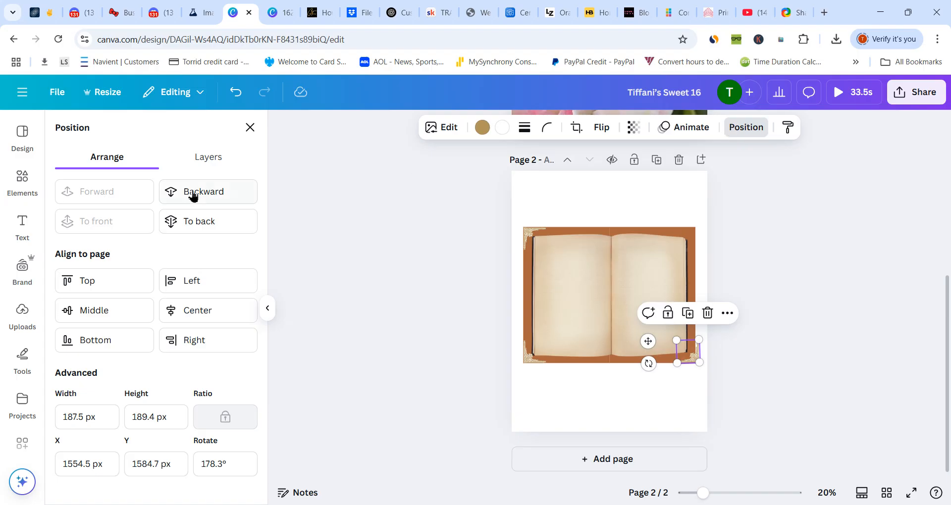
pyautogui.click(207, 159)
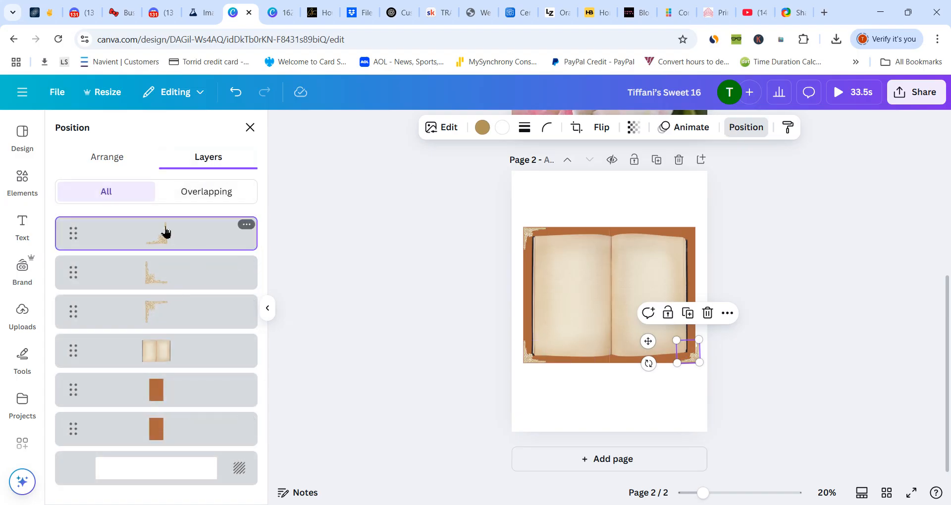
pyautogui.click(686, 318)
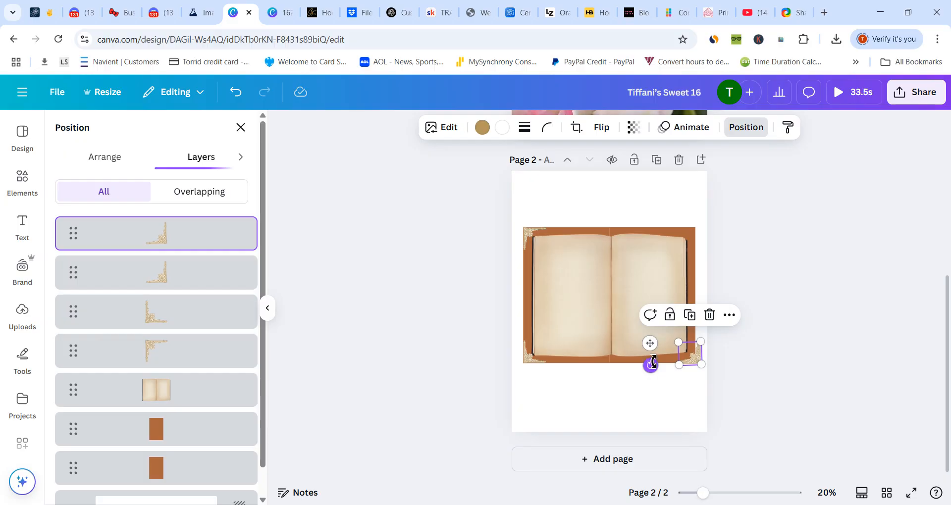
pyautogui.moveTo(650, 343); pyautogui.dragTo(651, 228)
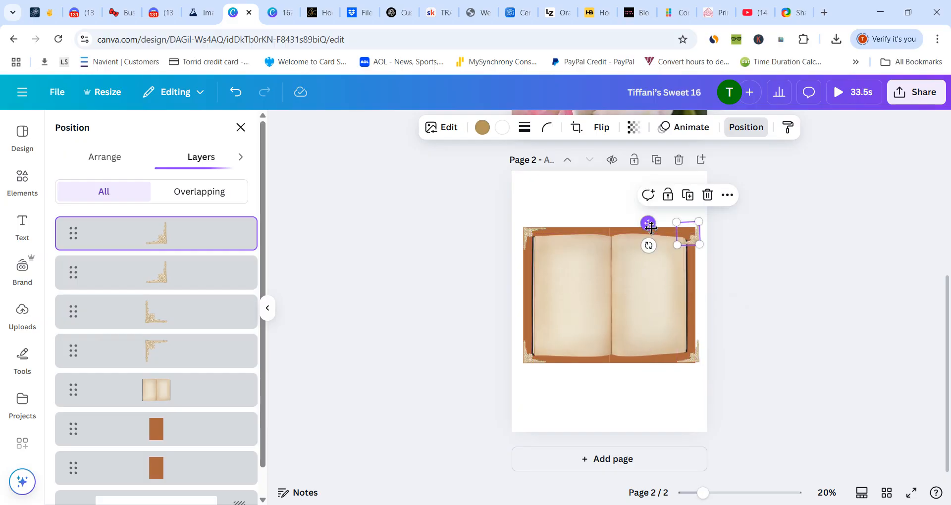
pyautogui.moveTo(648, 246); pyautogui.dragTo(705, 278)
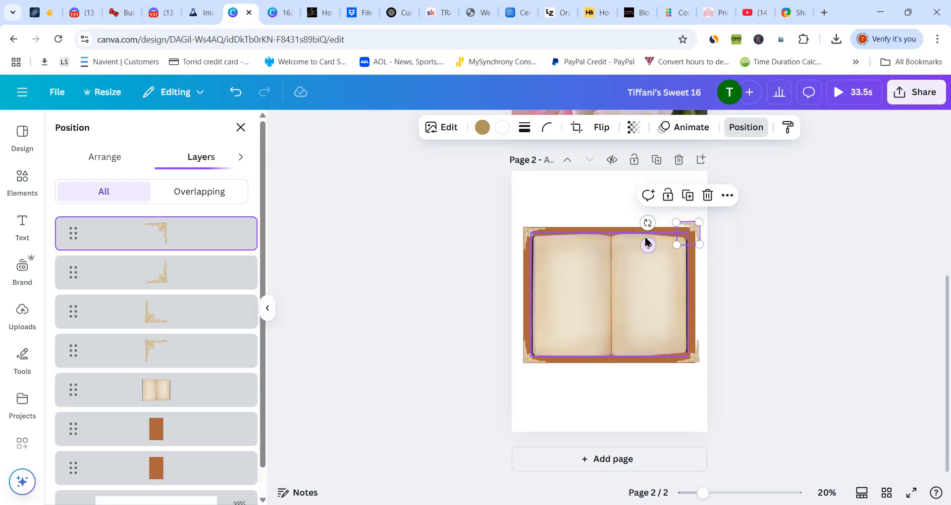
pyautogui.moveTo(654, 249); pyautogui.dragTo(655, 252)
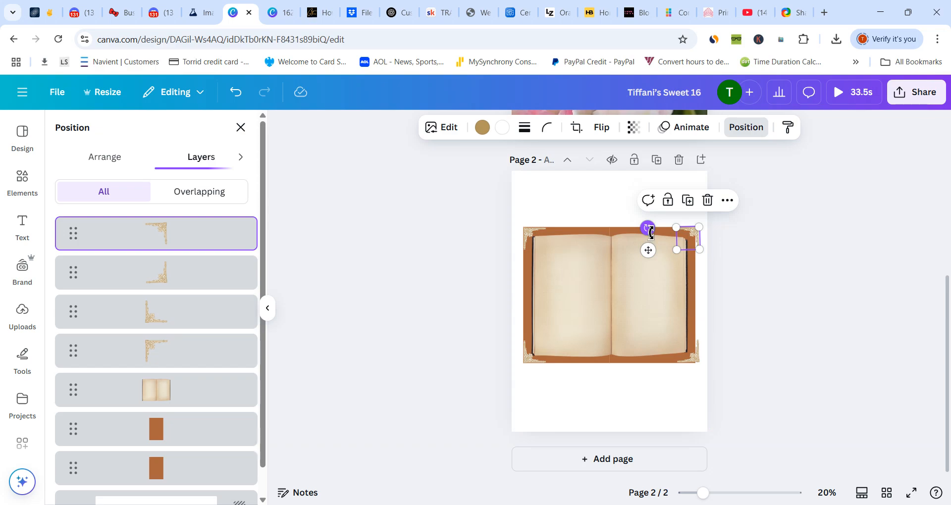
pyautogui.moveTo(651, 232); pyautogui.dragTo(647, 229)
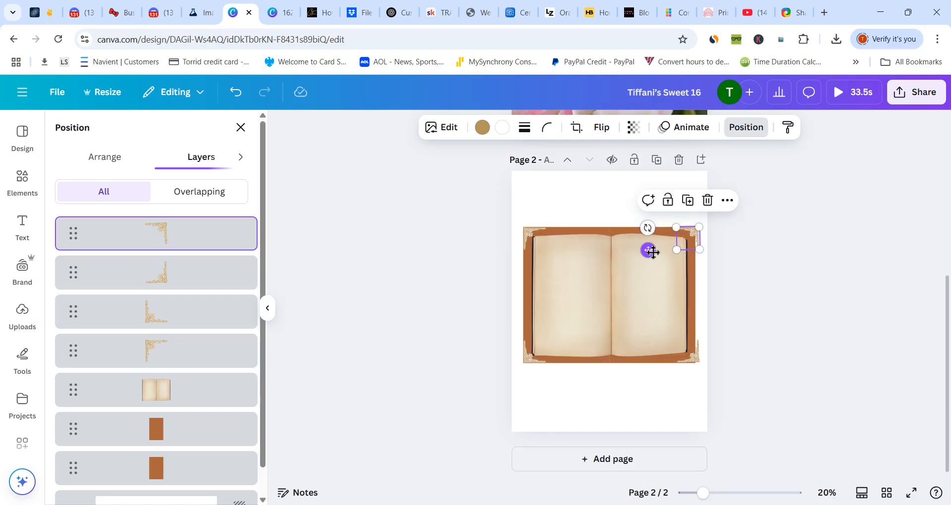
pyautogui.moveTo(652, 253); pyautogui.dragTo(650, 251)
pyautogui.click(601, 204)
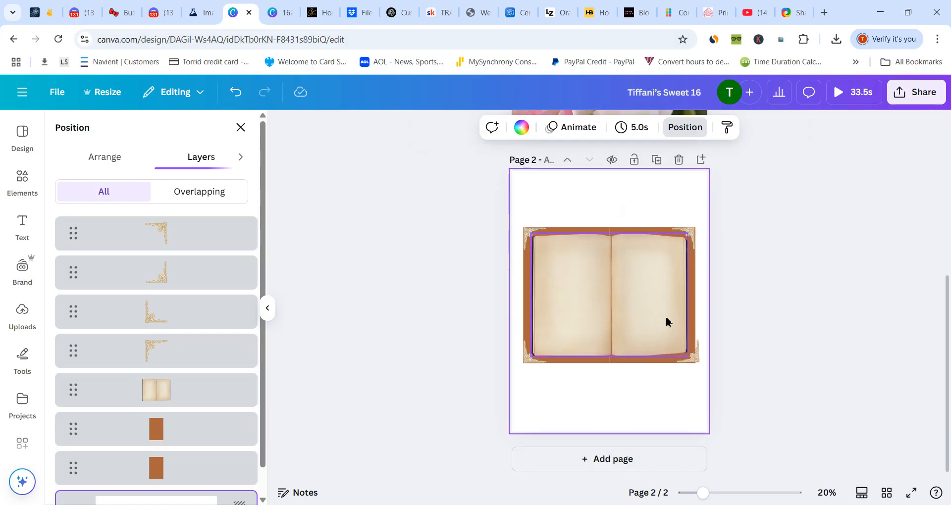
# - Shift the lower-right gold ornament slightly inward so it lines up with the brown cover's outer edge
pyautogui.click(694, 364)
pyautogui.moveTo(694, 363); pyautogui.dragTo(688, 363)
pyautogui.click(599, 414)
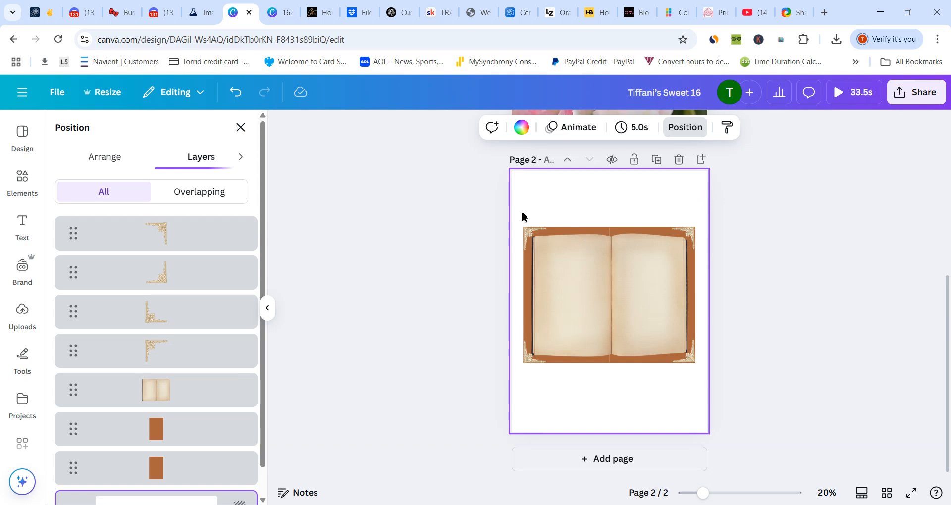
# - Group the open book, brown cover pieces and four corner ornaments, and centre the group on page 2
pyautogui.moveTo(522, 213); pyautogui.dragTo(699, 384)
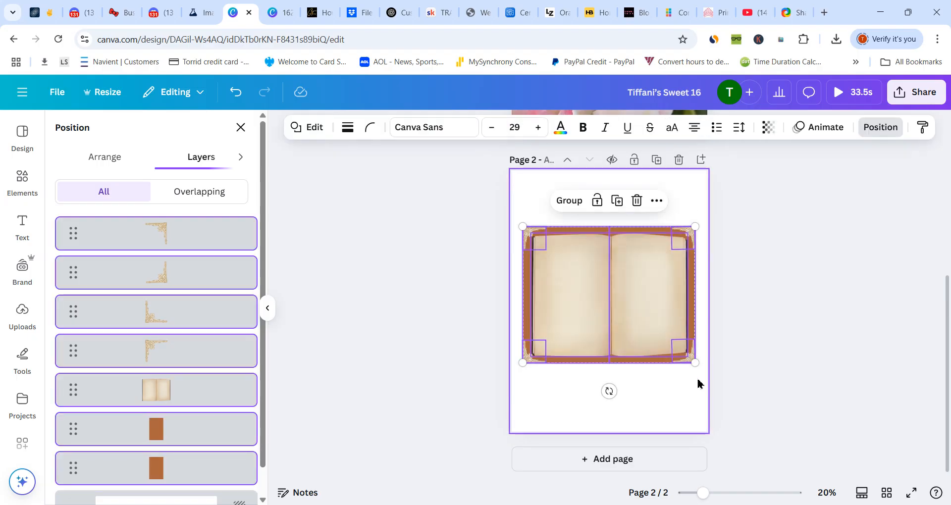
pyautogui.click(542, 205)
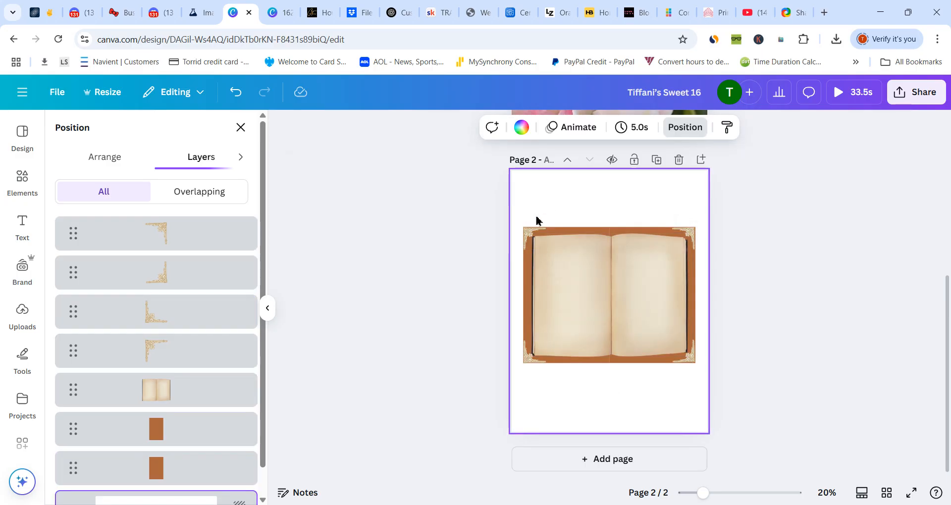
pyautogui.moveTo(536, 217); pyautogui.dragTo(697, 387)
pyautogui.moveTo(696, 387); pyautogui.dragTo(696, 386)
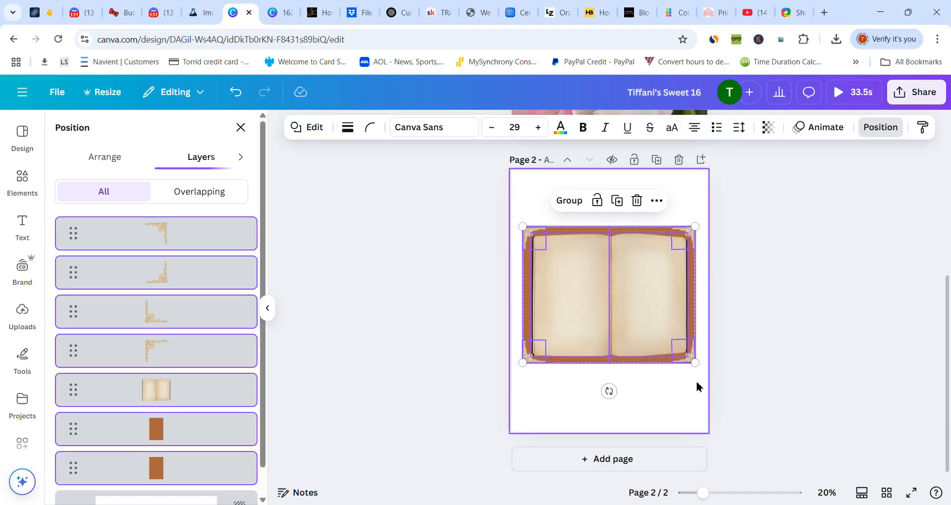
pyautogui.click(574, 205)
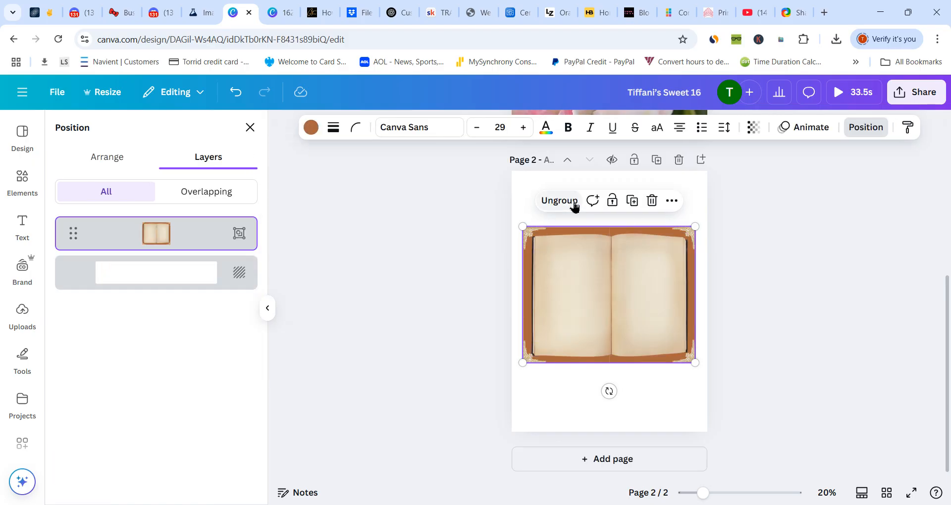
pyautogui.moveTo(583, 282)
pyautogui.mouseDown()
pyautogui.moveTo(587, 291)
pyautogui.moveTo(566, 270)
pyautogui.moveTo(598, 277)
pyautogui.moveTo(556, 252)
pyautogui.moveTo(575, 236)
pyautogui.moveTo(581, 341)
pyautogui.moveTo(569, 265)
pyautogui.moveTo(578, 295)
pyautogui.moveTo(585, 283)
pyautogui.mouseUp()
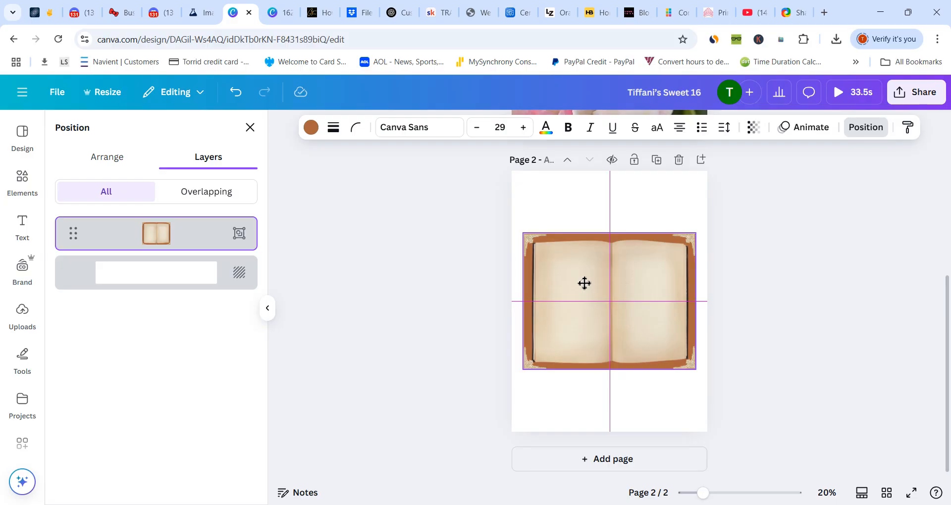
pyautogui.moveTo(585, 283); pyautogui.dragTo(583, 287)
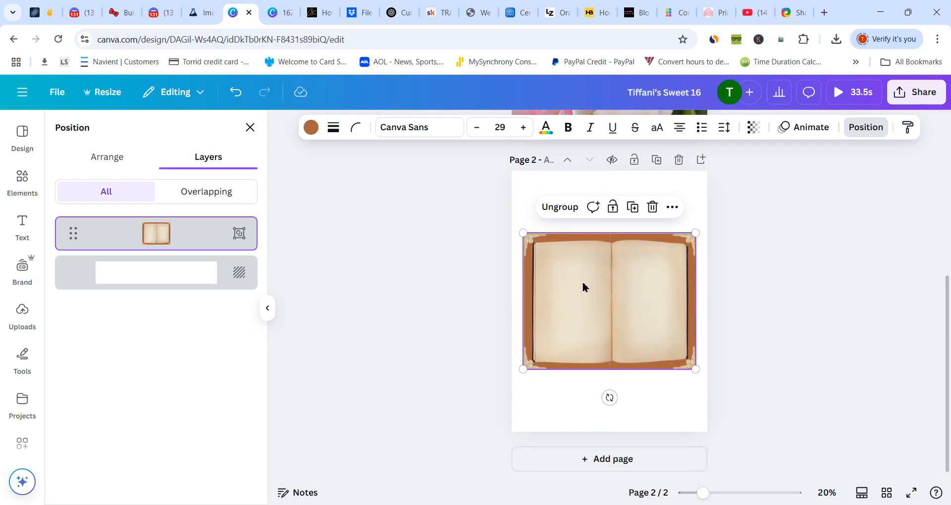
pyautogui.click(672, 207)
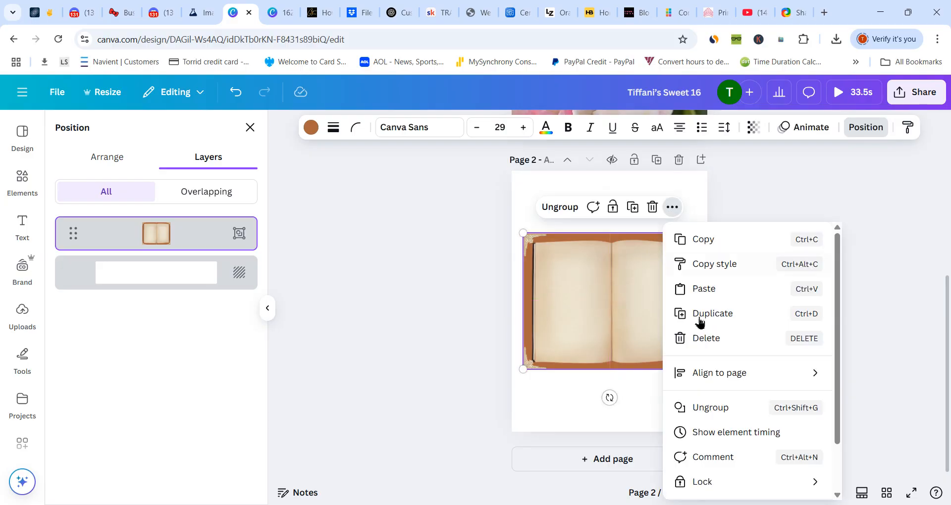
pyautogui.moveTo(773, 378)
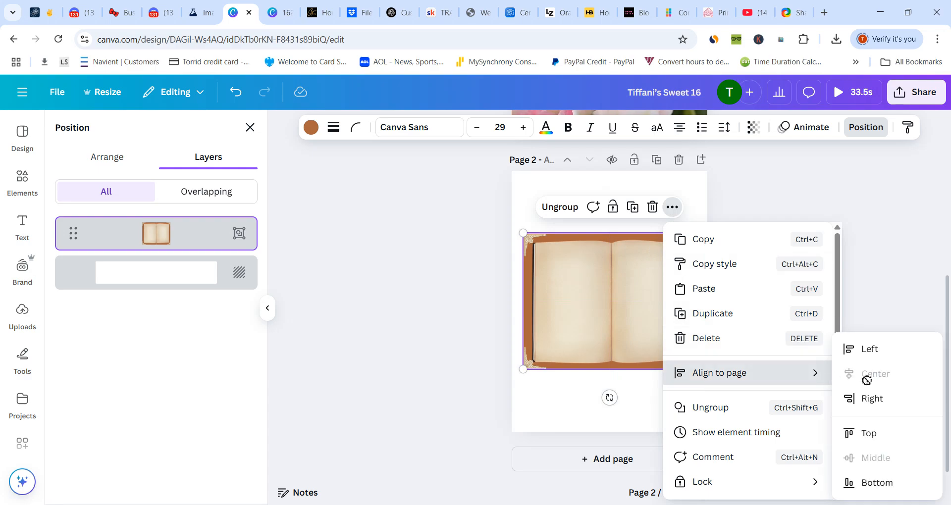
pyautogui.click(576, 409)
# - Find the 29-second pale pink tulip video among the "pink flowers" videos and set it as page 2's background
pyautogui.click(22, 177)
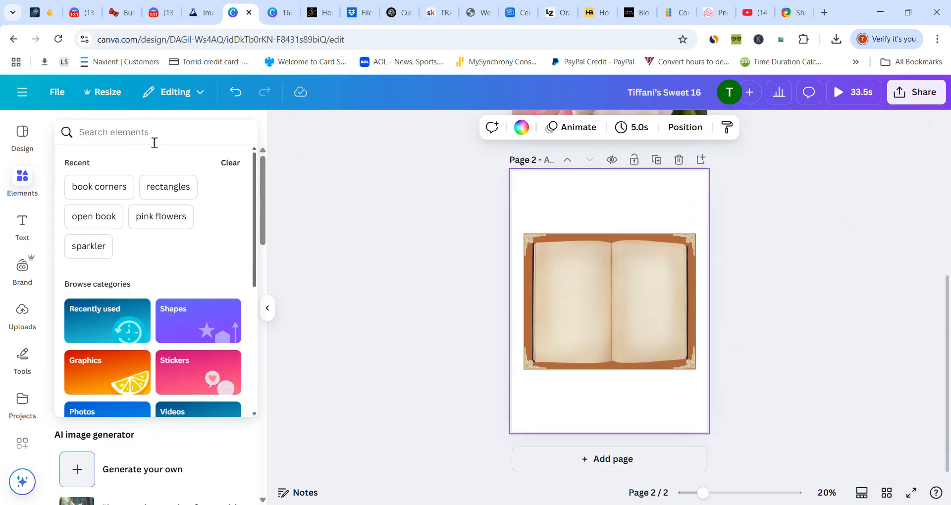
pyautogui.click(154, 216)
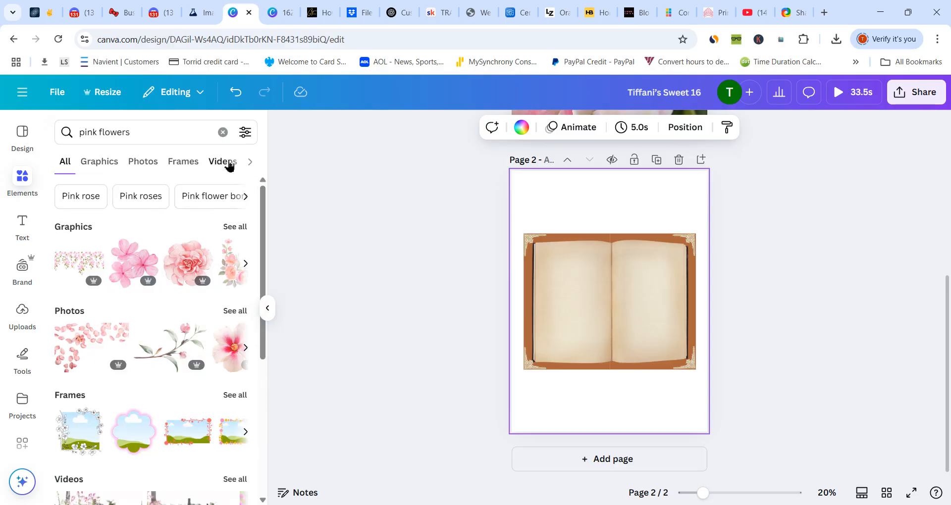
pyautogui.click(228, 163)
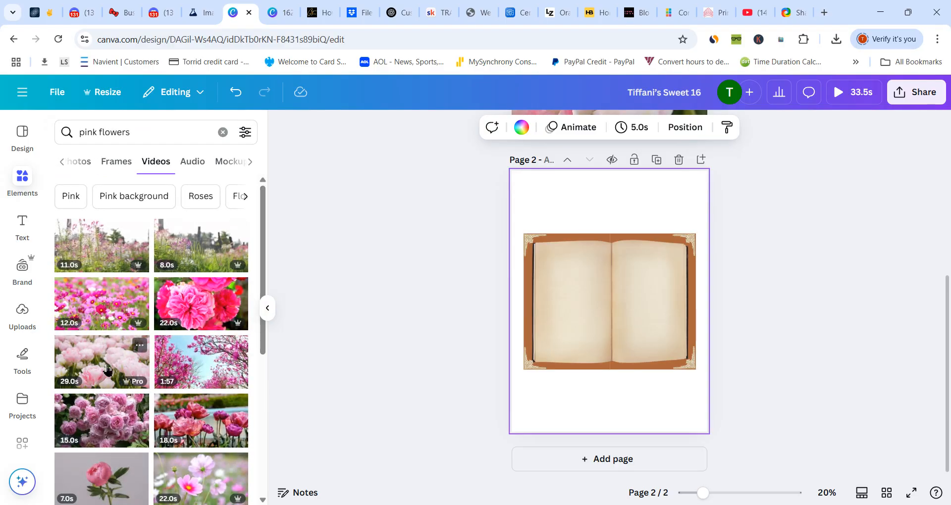
pyautogui.click(108, 369)
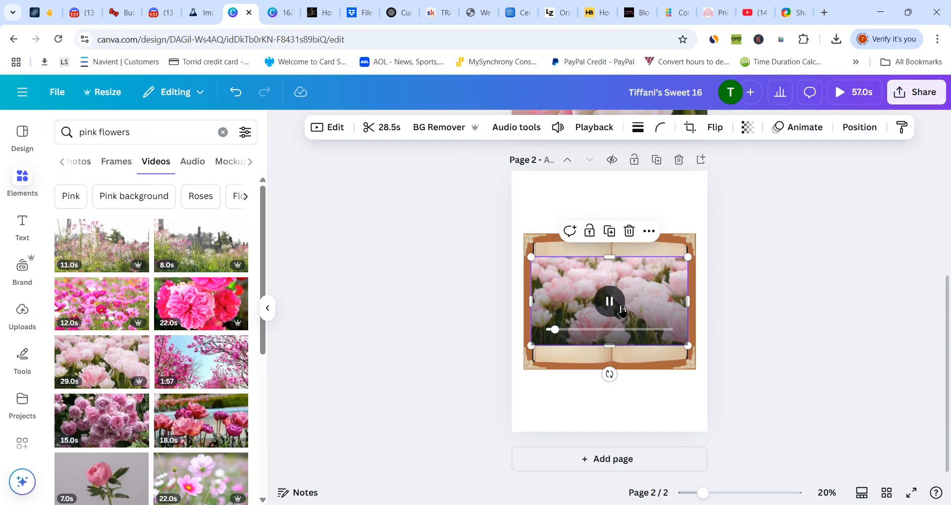
pyautogui.click(649, 231)
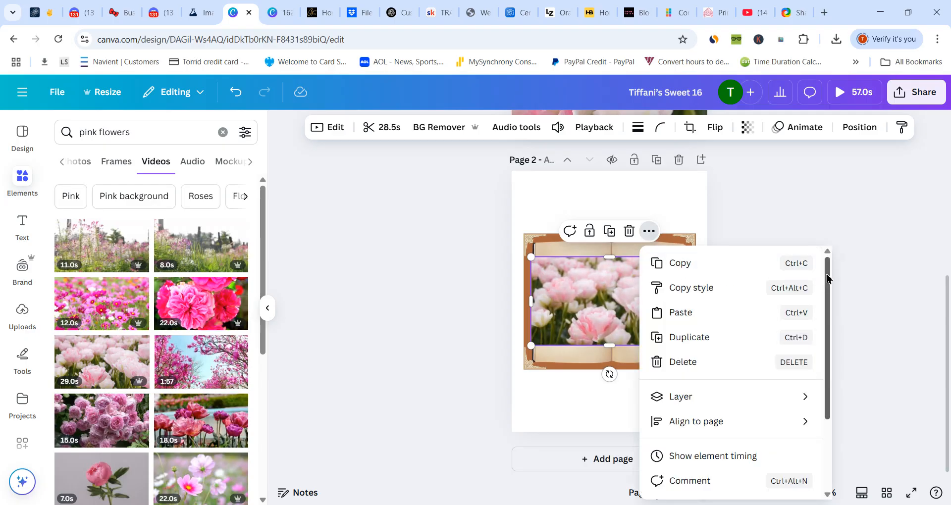
pyautogui.moveTo(823, 278); pyautogui.dragTo(840, 403)
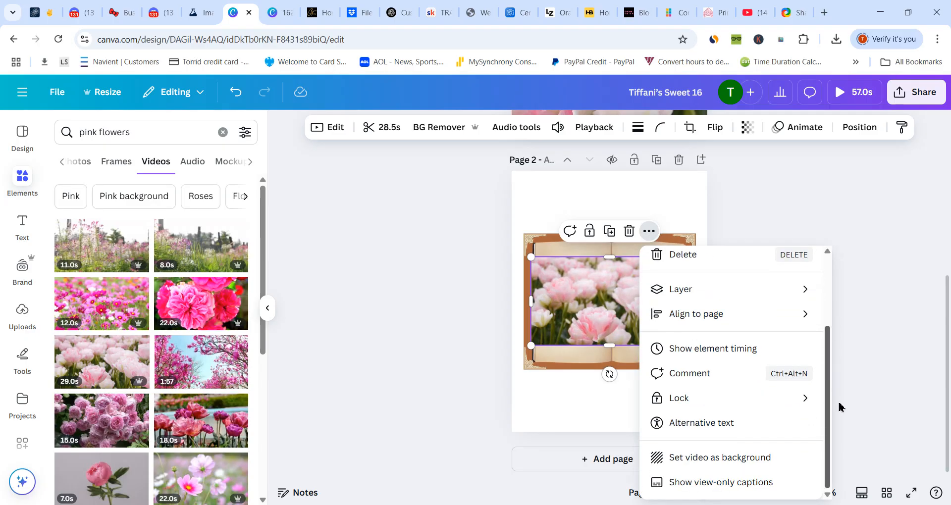
pyautogui.click(753, 468)
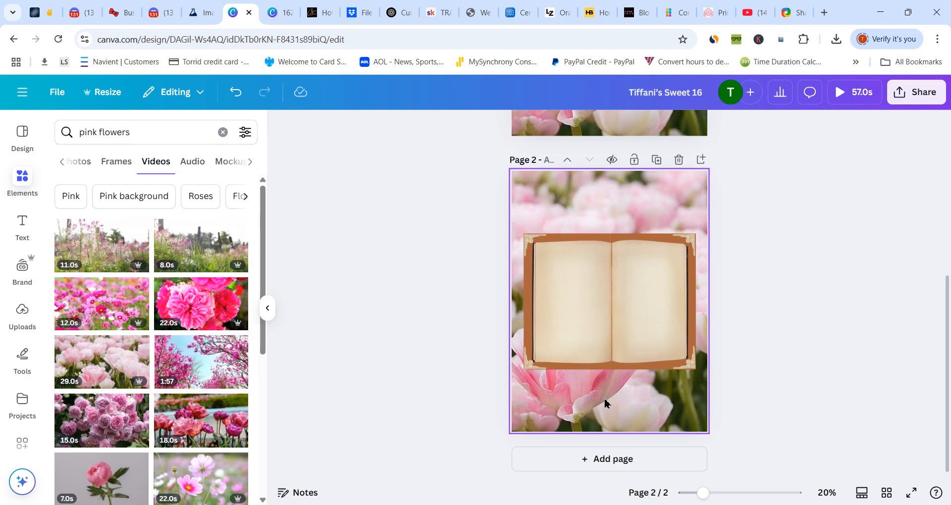
# - Add the uploaded gold "Once upon a Time" lettering image to page 2 and place it on the book's left page
pyautogui.click(224, 132)
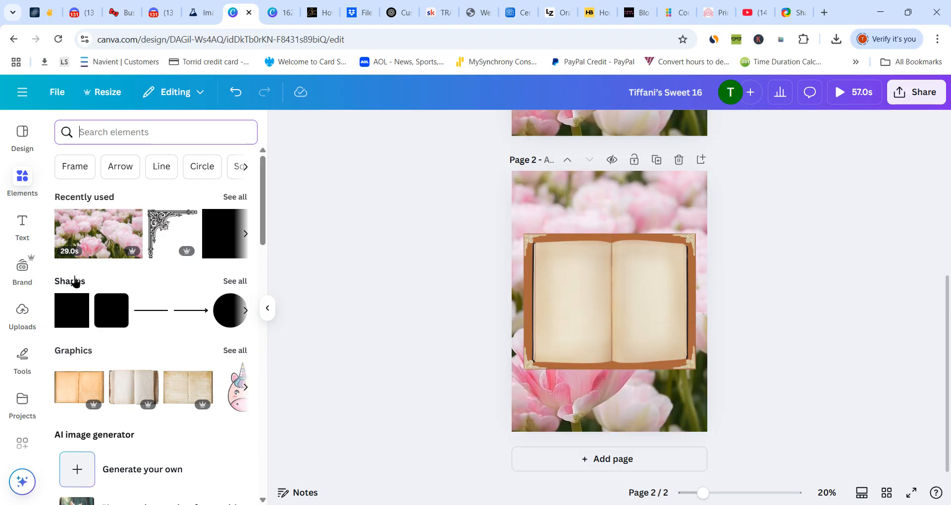
pyautogui.click(21, 316)
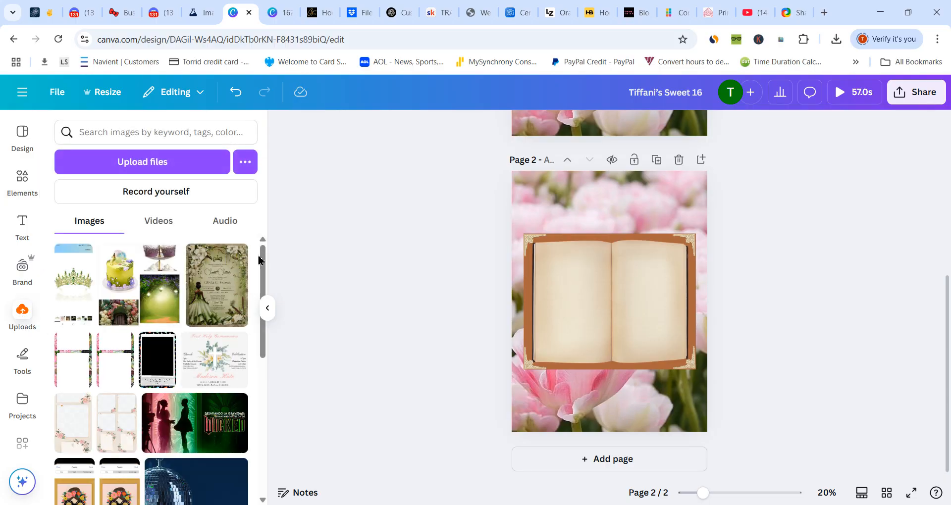
pyautogui.scroll(-3, 263, 277)
pyautogui.scroll(-10, 268, 346)
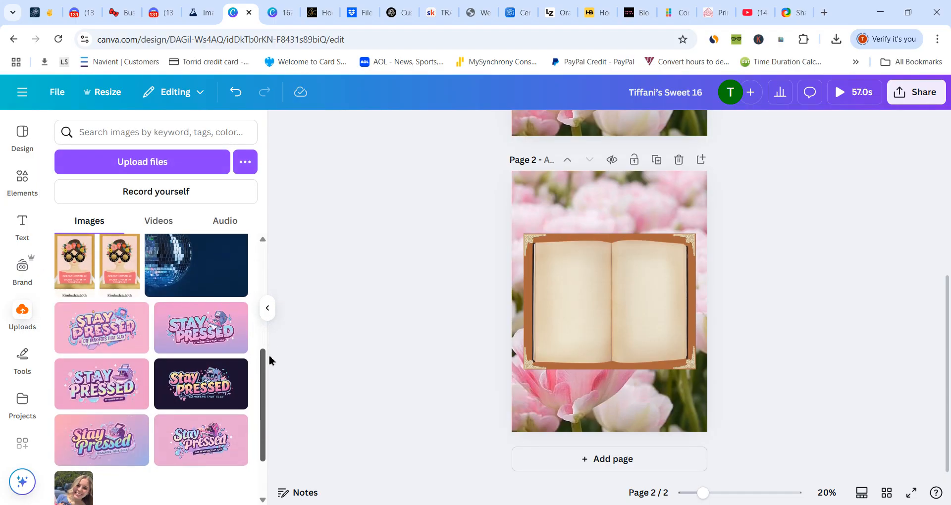
pyautogui.scroll(-5, 270, 493)
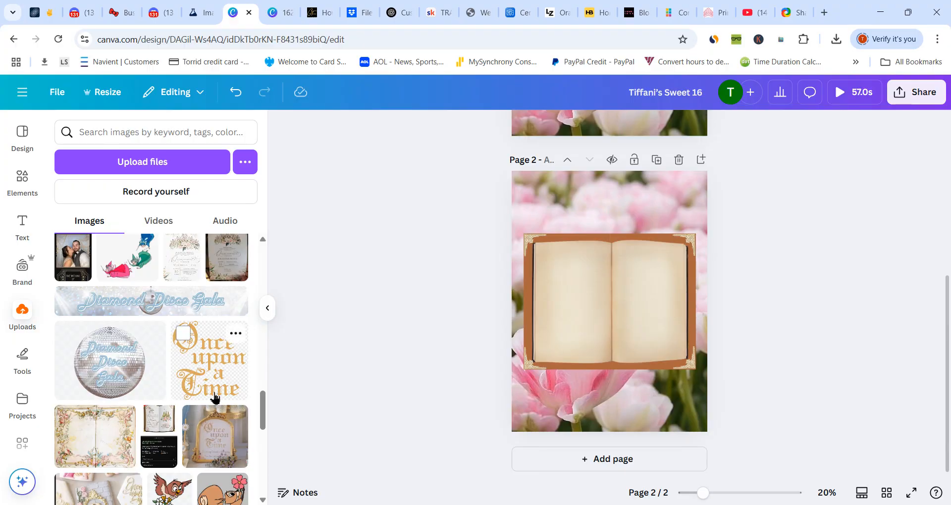
pyautogui.click(210, 381)
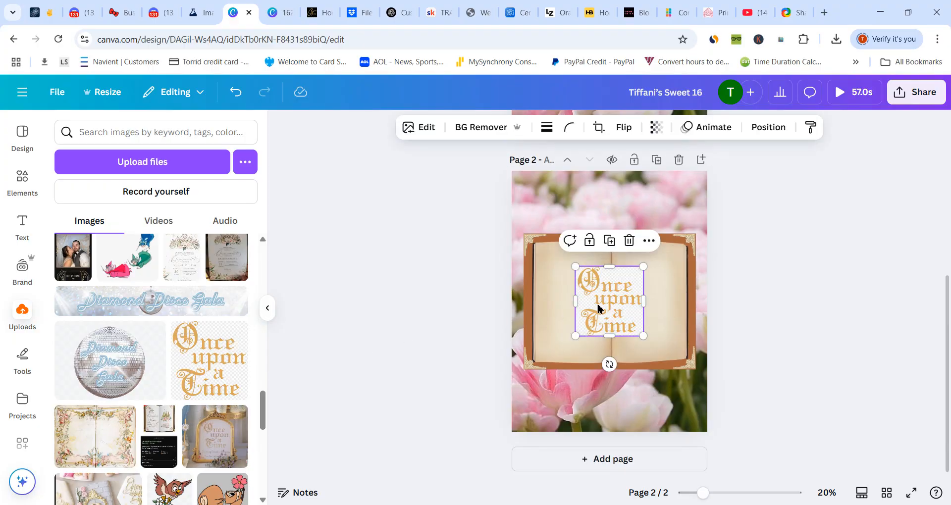
pyautogui.moveTo(598, 308); pyautogui.dragTo(564, 305)
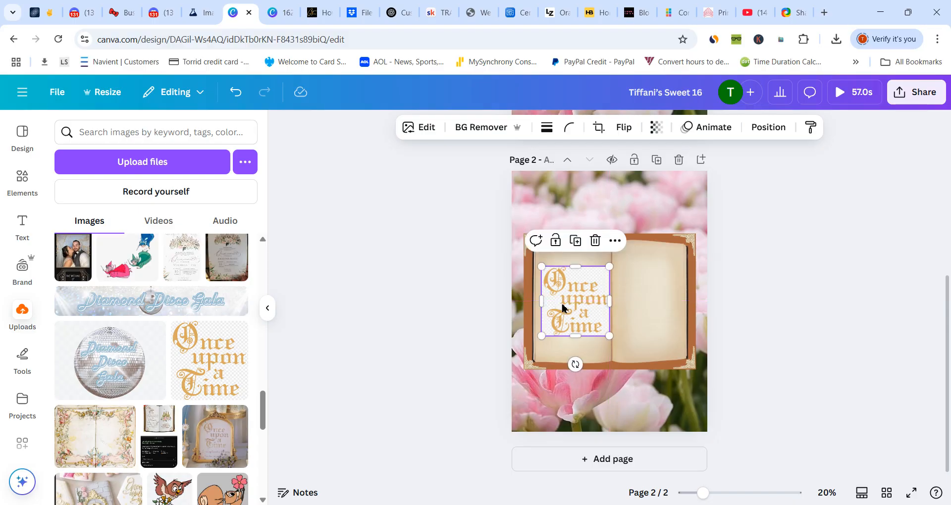
# - Remove the white background from the "Once upon a Time" image and keep it vertically centred on the left book page
pyautogui.click(473, 127)
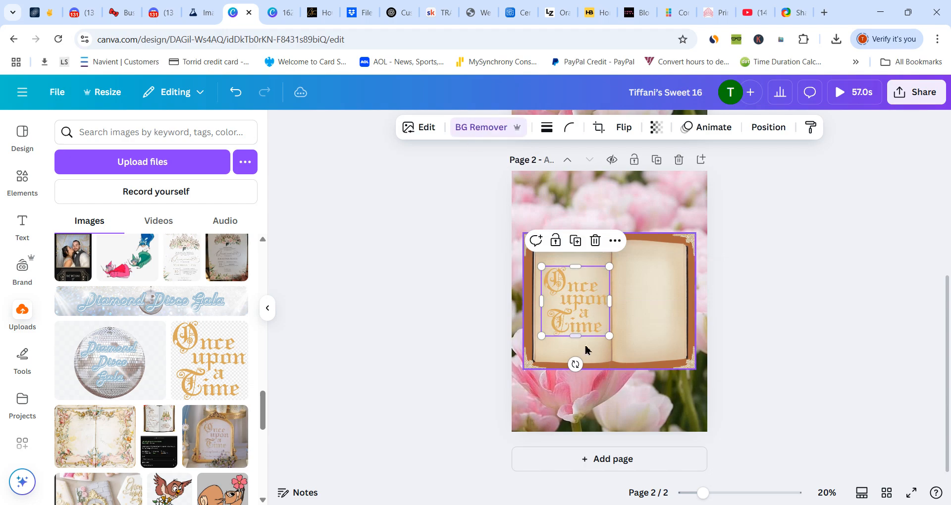
pyautogui.moveTo(576, 309); pyautogui.dragTo(575, 304)
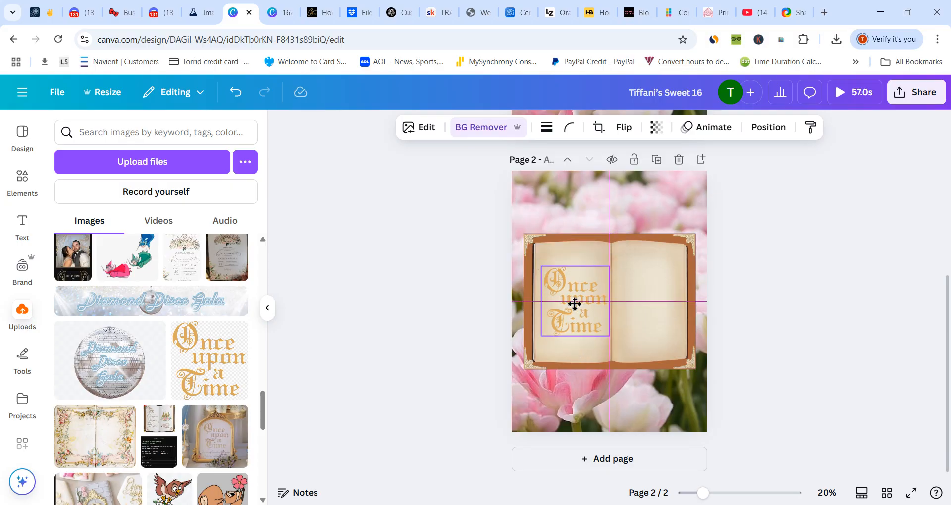
pyautogui.moveTo(575, 304); pyautogui.dragTo(574, 304)
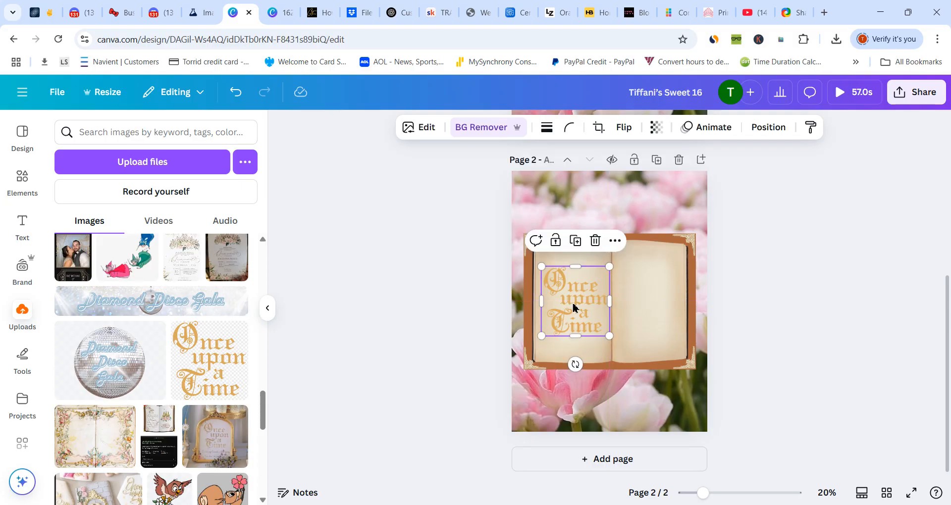
pyautogui.click(628, 294)
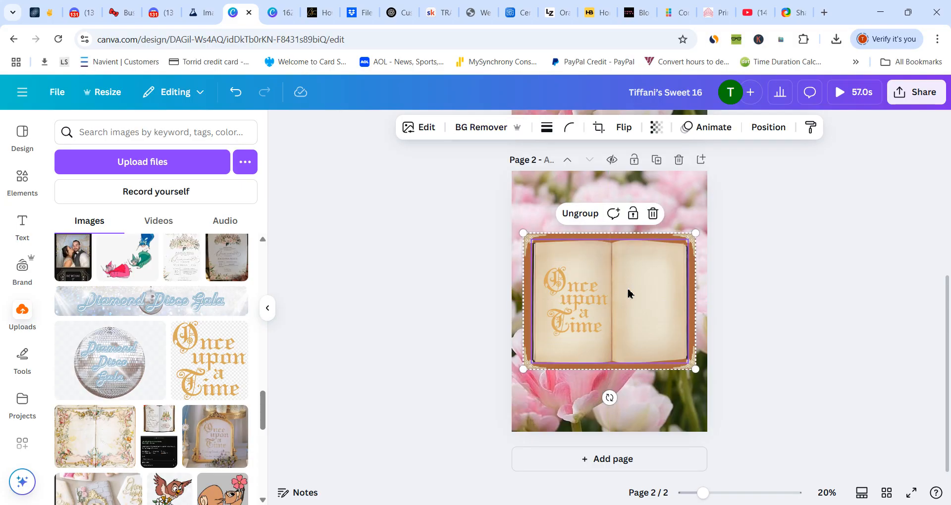
# - Search the elements library for "castle" and show all matching graphics
pyautogui.click(22, 180)
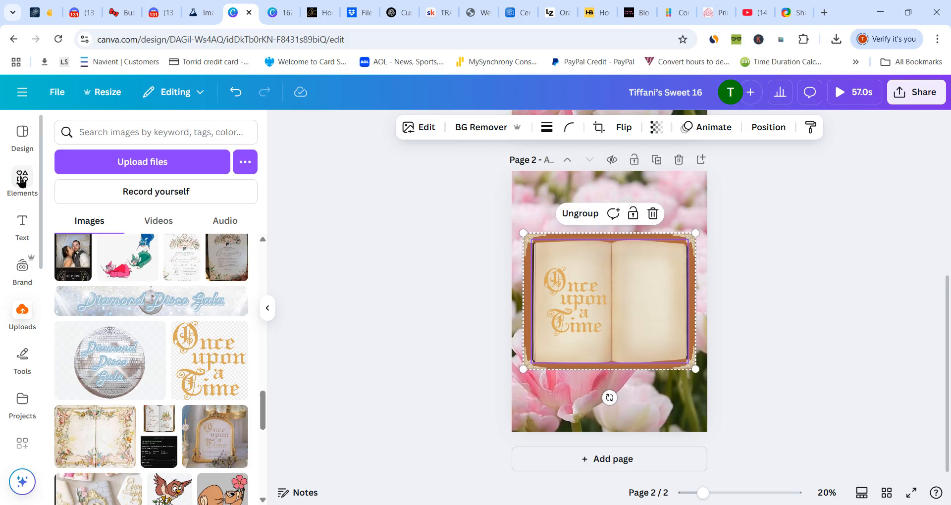
pyautogui.click(137, 132)
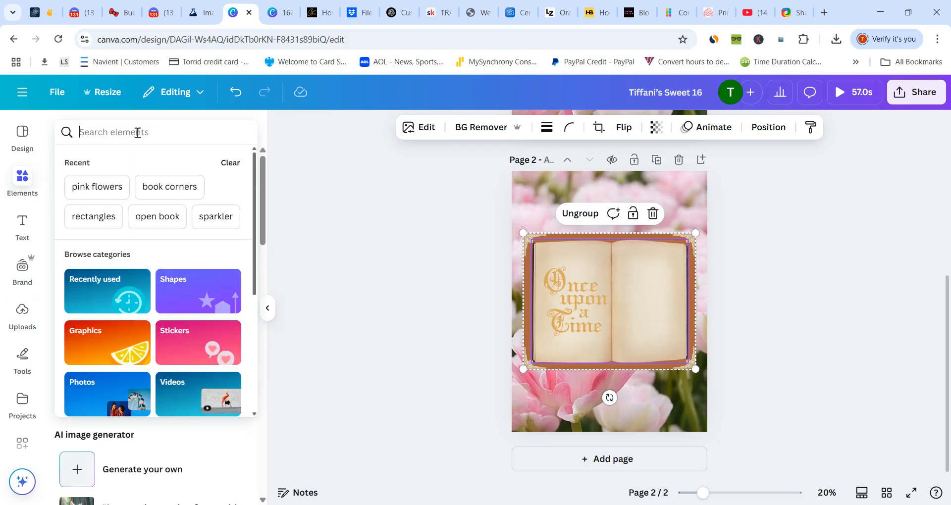
pyautogui.write('castle')
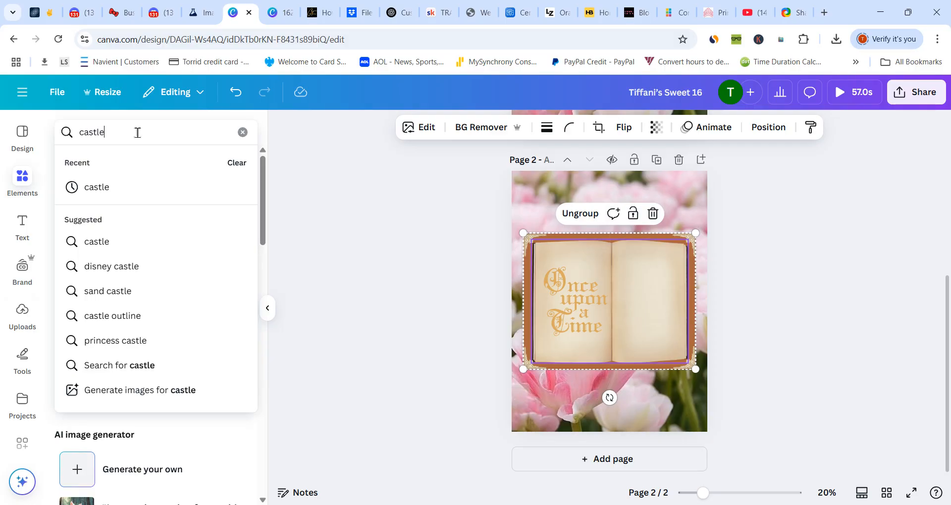
pyautogui.press('Return')
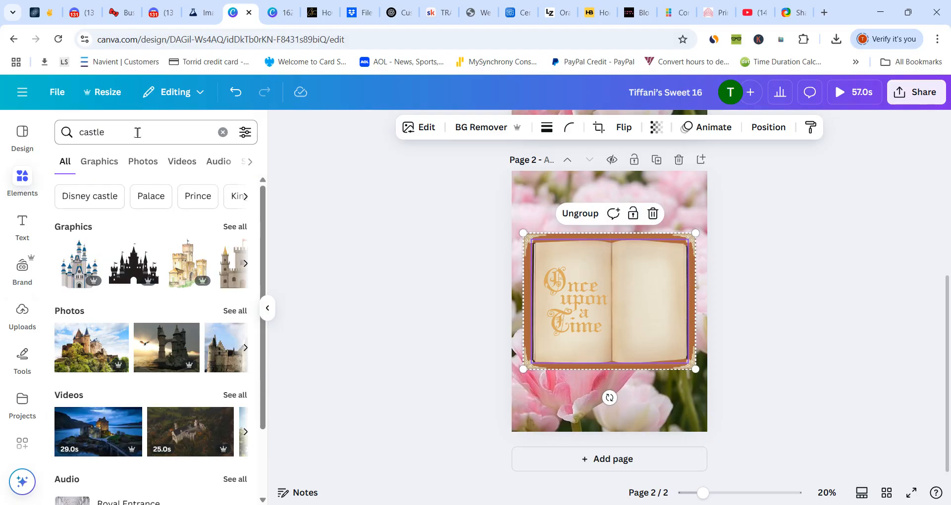
pyautogui.click(227, 227)
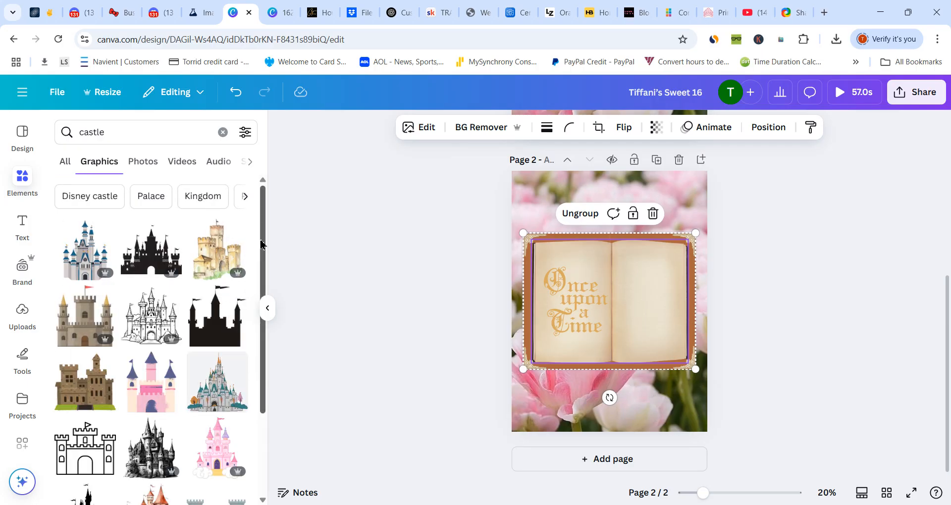
# - Find the solid black multi-tower castle silhouette among the castle graphics and add it to page 2
pyautogui.moveTo(263, 243); pyautogui.dragTo(271, 391)
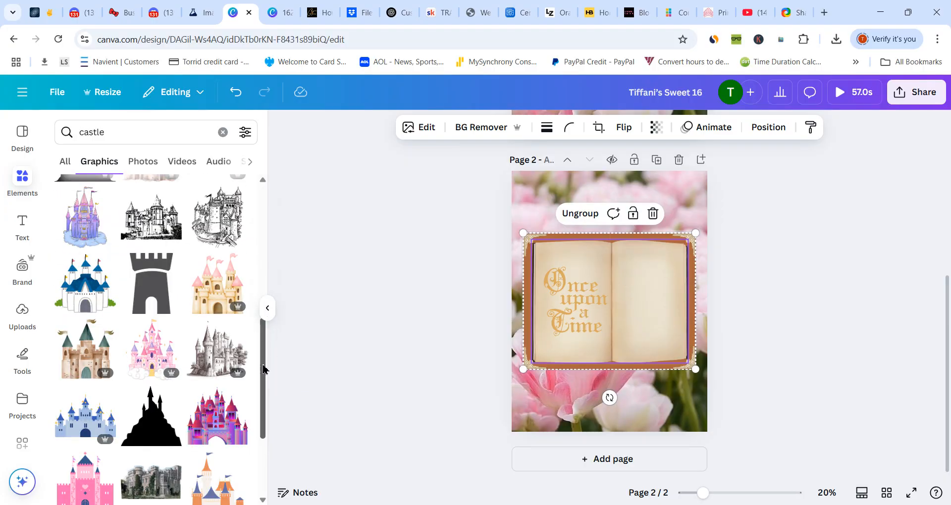
pyautogui.moveTo(265, 351); pyautogui.dragTo(284, 476)
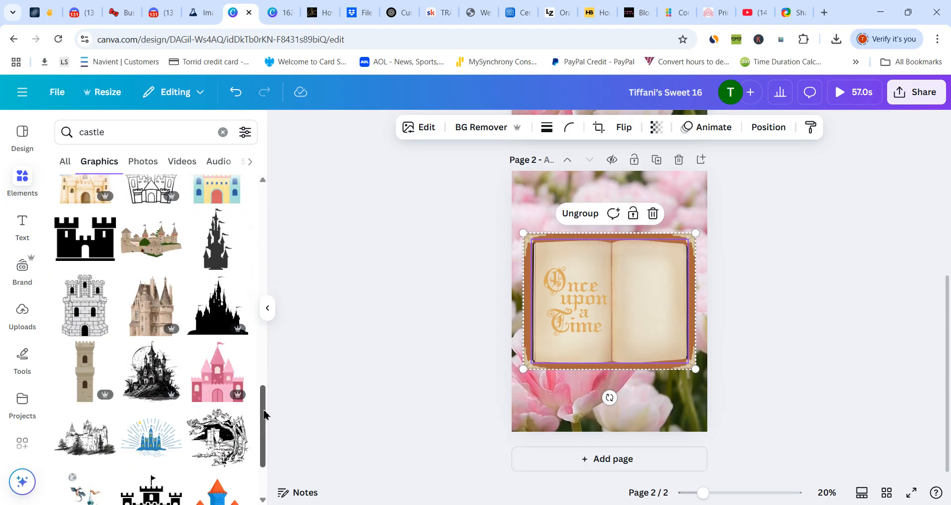
pyautogui.scroll(-4, 265, 415)
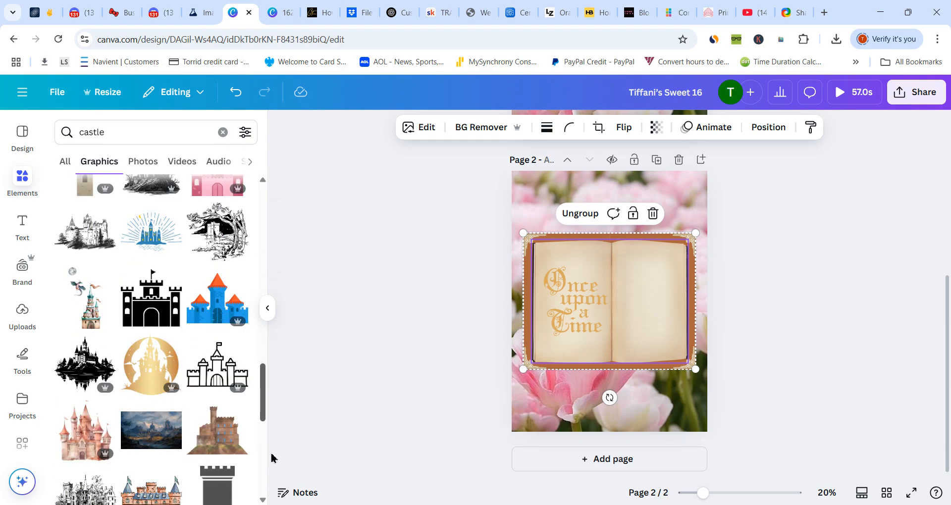
pyautogui.scroll(-2, 272, 458)
pyautogui.moveTo(277, 475); pyautogui.dragTo(276, 479)
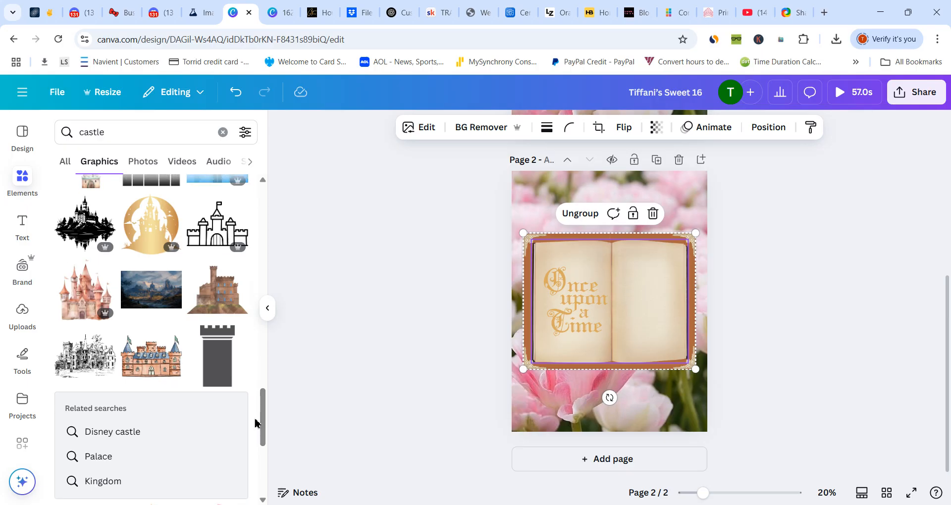
pyautogui.scroll(-5, 262, 402)
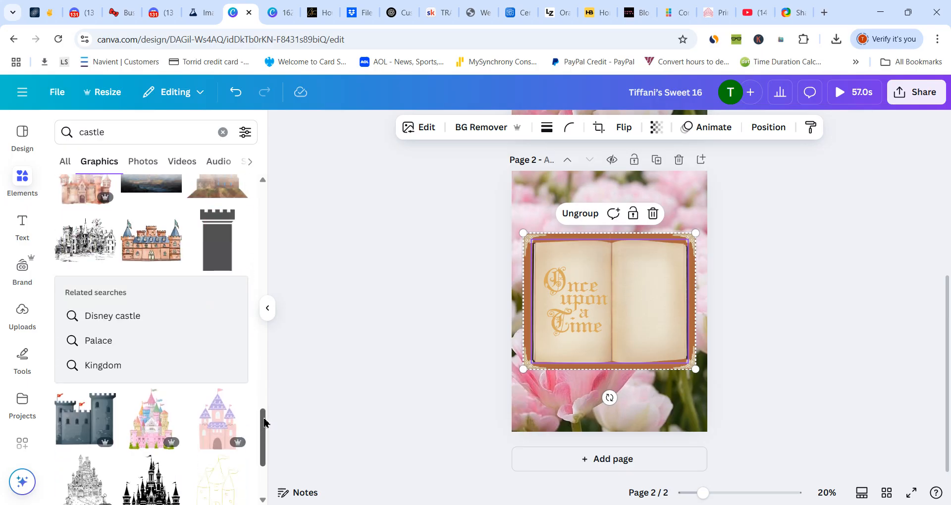
pyautogui.scroll(-2, 267, 448)
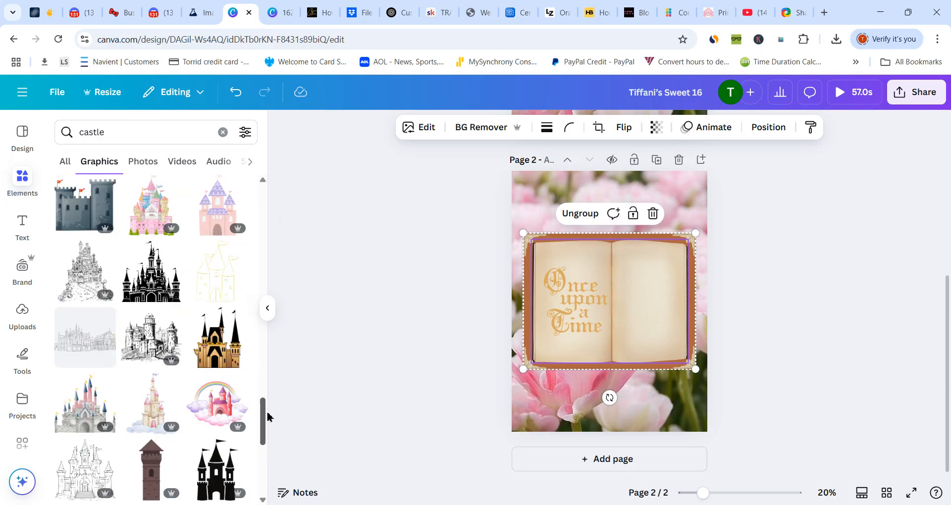
pyautogui.scroll(-3, 265, 410)
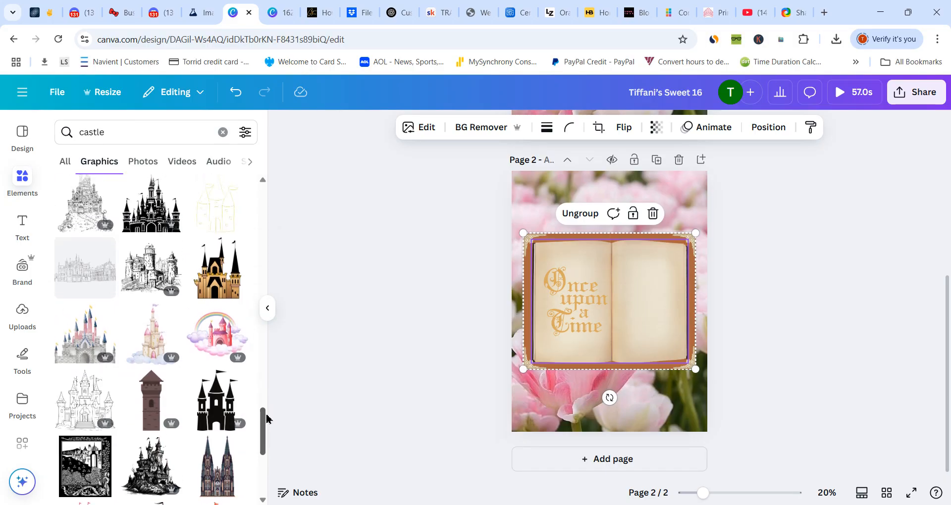
pyautogui.scroll(-10, 267, 435)
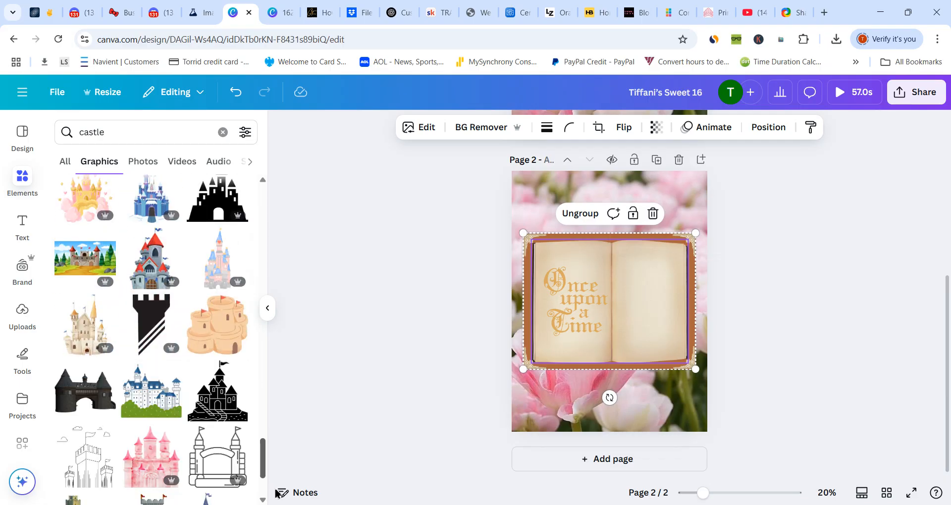
pyautogui.scroll(-4, 148, 346)
pyautogui.scroll(-5, 151, 337)
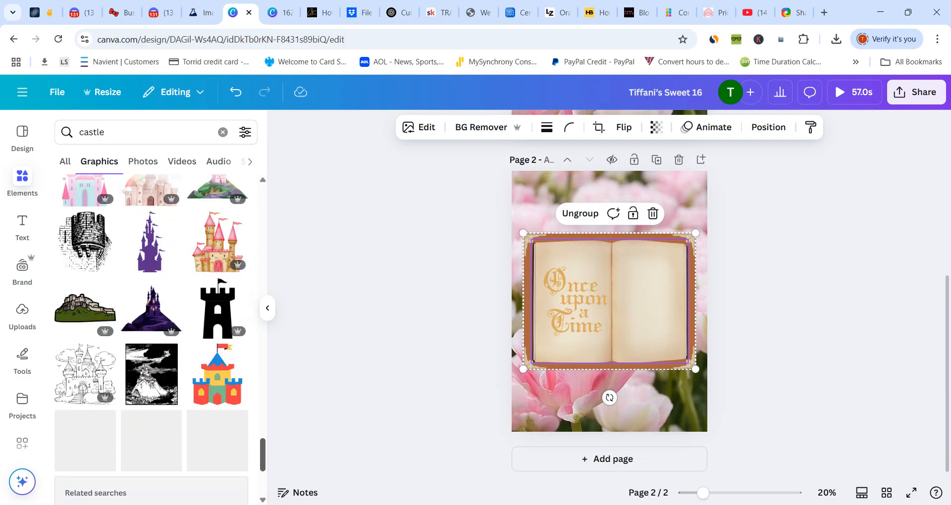
pyautogui.moveTo(263, 454); pyautogui.dragTo(283, 235)
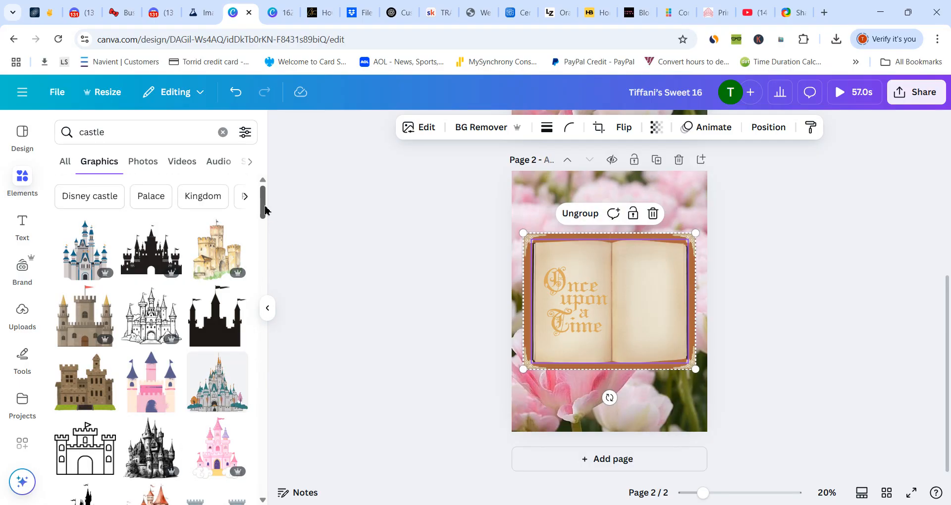
pyautogui.moveTo(265, 208); pyautogui.dragTo(277, 389)
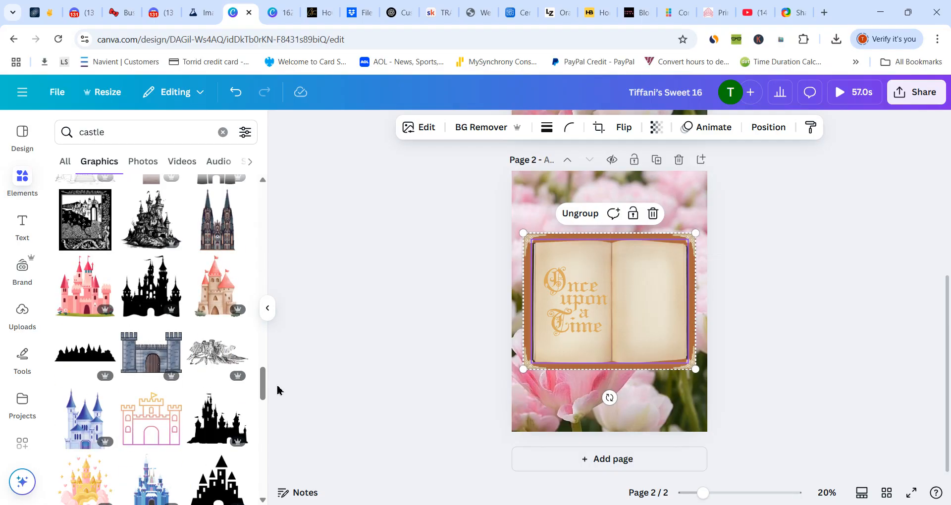
pyautogui.click(133, 300)
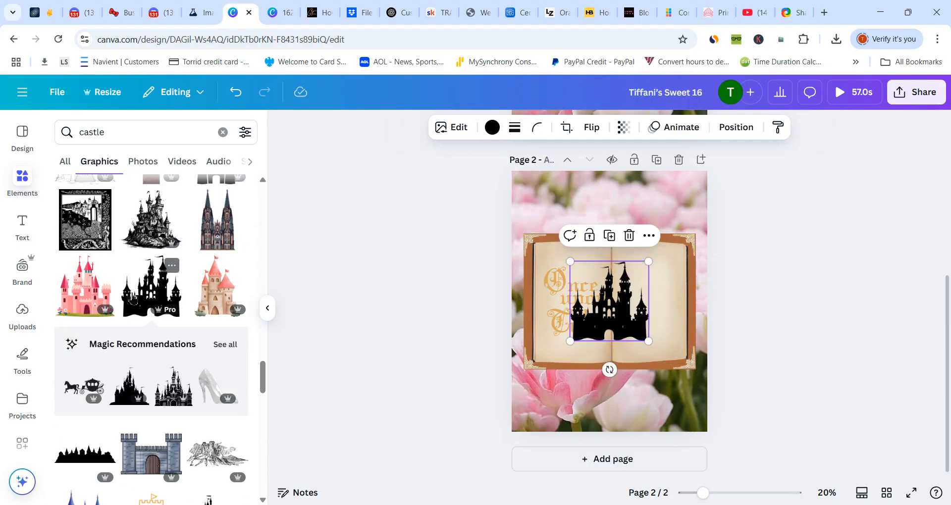
# - Shrink the black castle silhouette and place it on the book's right page, vertically centred on page 2
pyautogui.moveTo(618, 328); pyautogui.dragTo(656, 317)
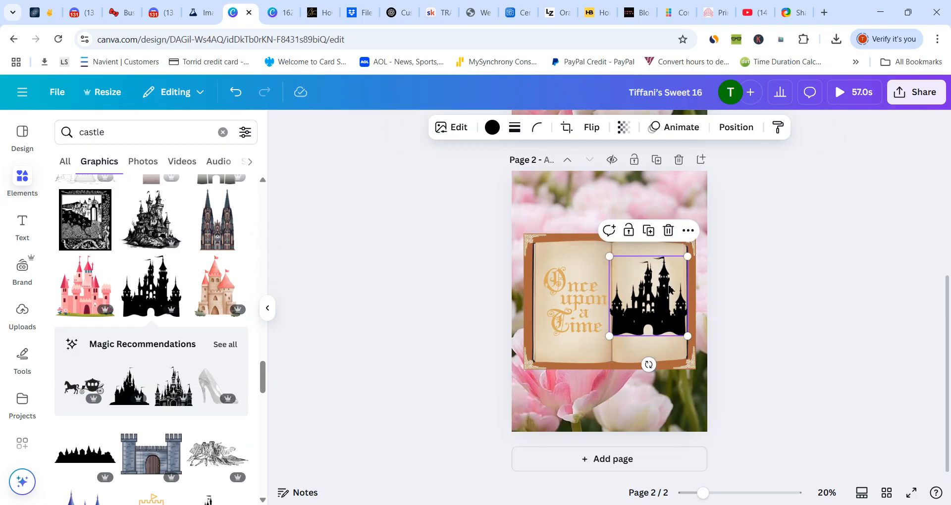
pyautogui.moveTo(688, 257); pyautogui.dragTo(658, 287)
pyautogui.moveTo(640, 326); pyautogui.dragTo(656, 311)
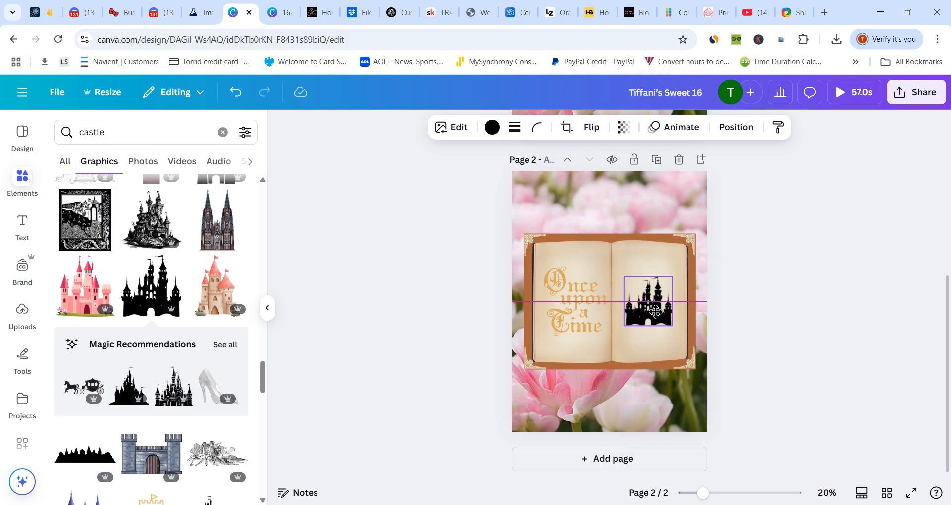
pyautogui.moveTo(655, 311); pyautogui.dragTo(656, 311)
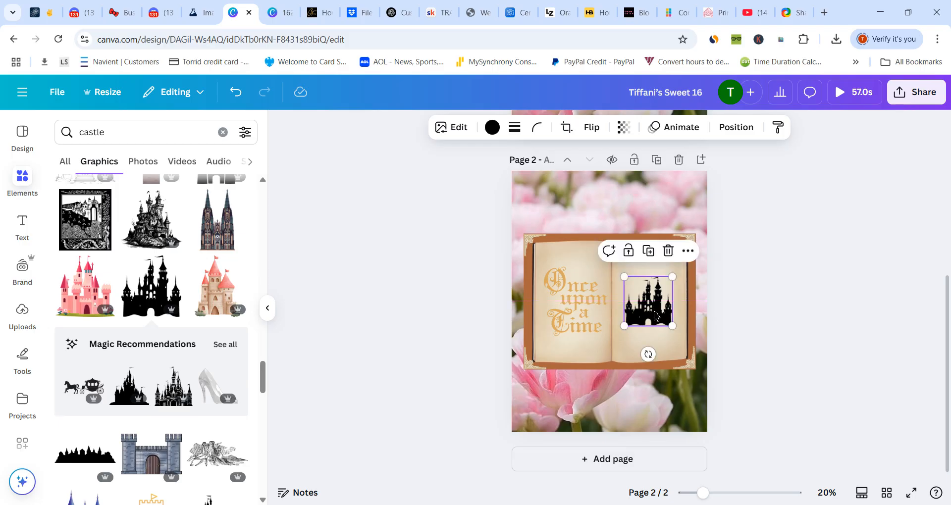
# - Recolour the castle silhouette with the document's gold #dbaa5f, trying #b2935b for comparison
pyautogui.click(497, 129)
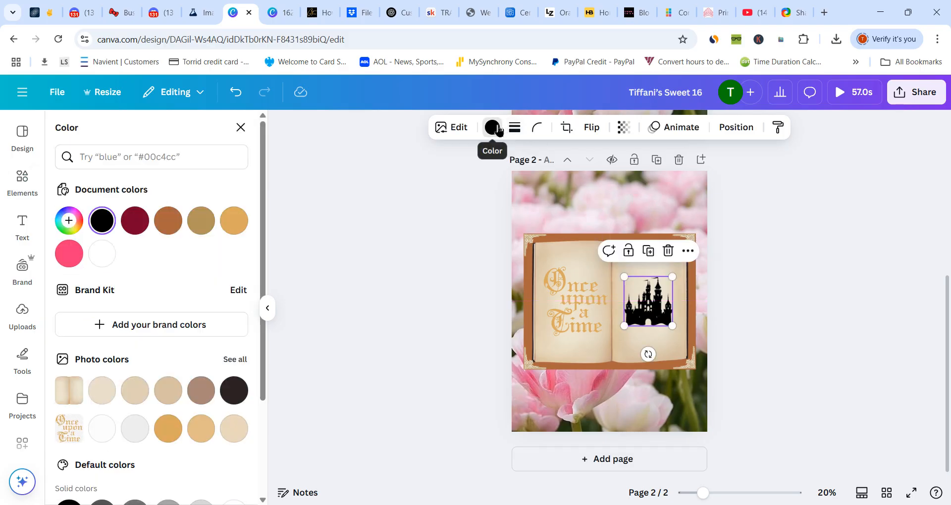
pyautogui.click(229, 227)
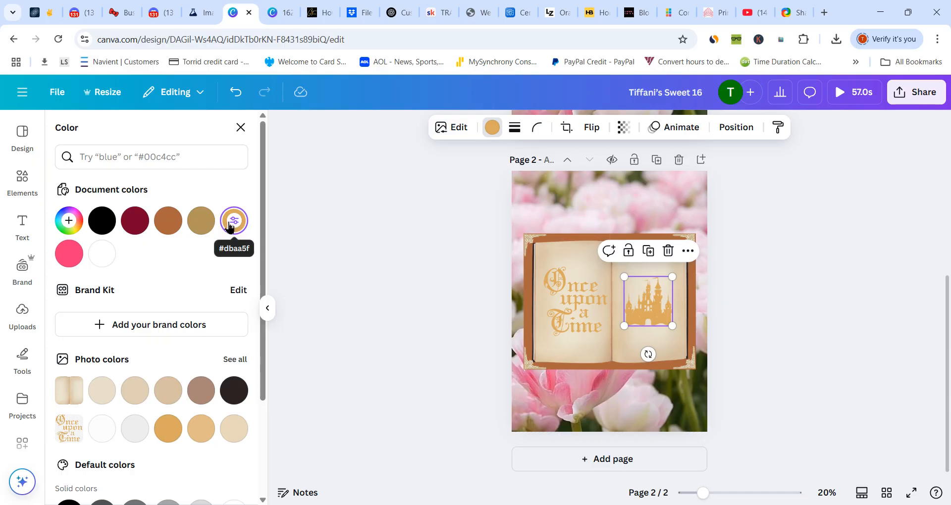
pyautogui.click(207, 227)
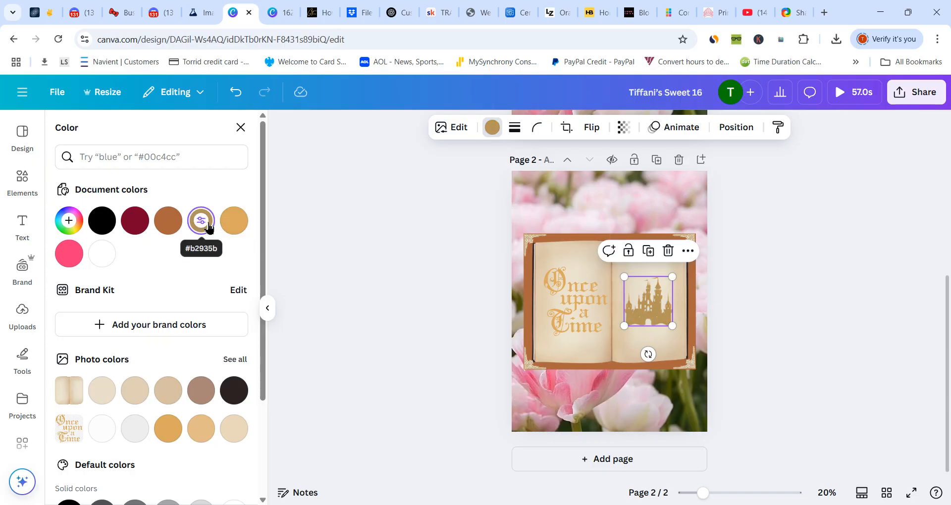
pyautogui.click(236, 220)
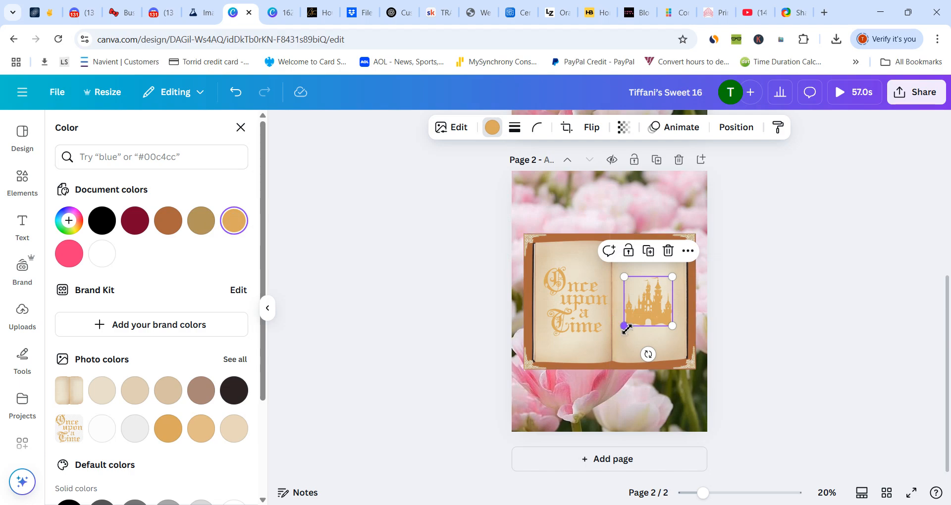
# - Enlarge the gold castle slightly so it fills more of the book's right page, and deselect it
pyautogui.moveTo(625, 328); pyautogui.dragTo(618, 333)
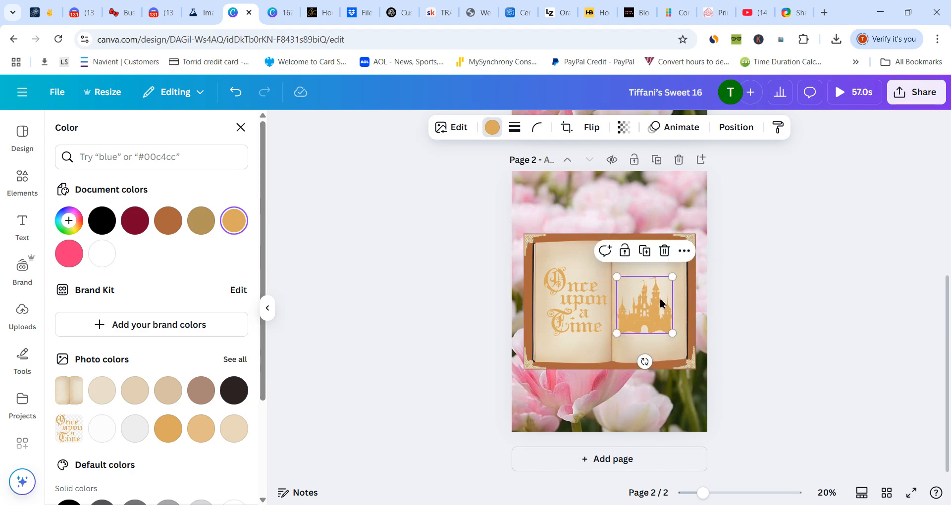
pyautogui.moveTo(677, 279); pyautogui.dragTo(679, 270)
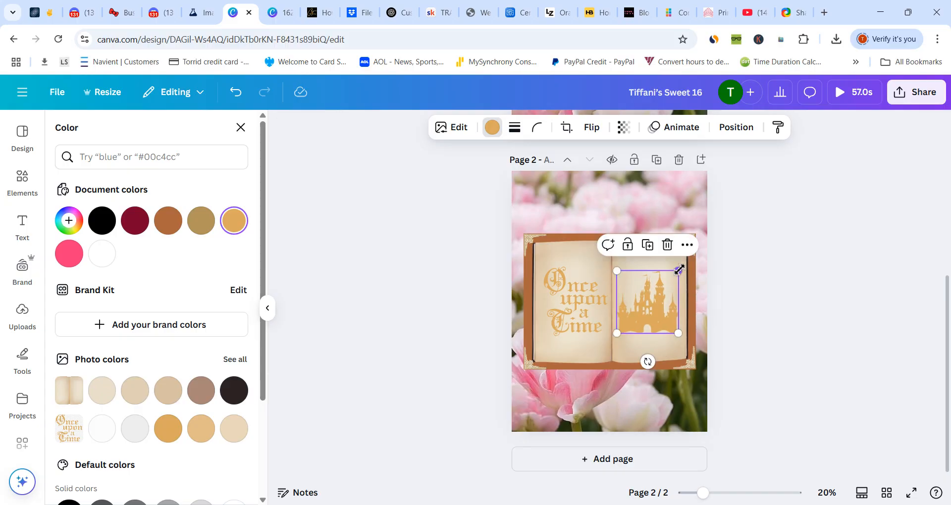
pyautogui.click(614, 358)
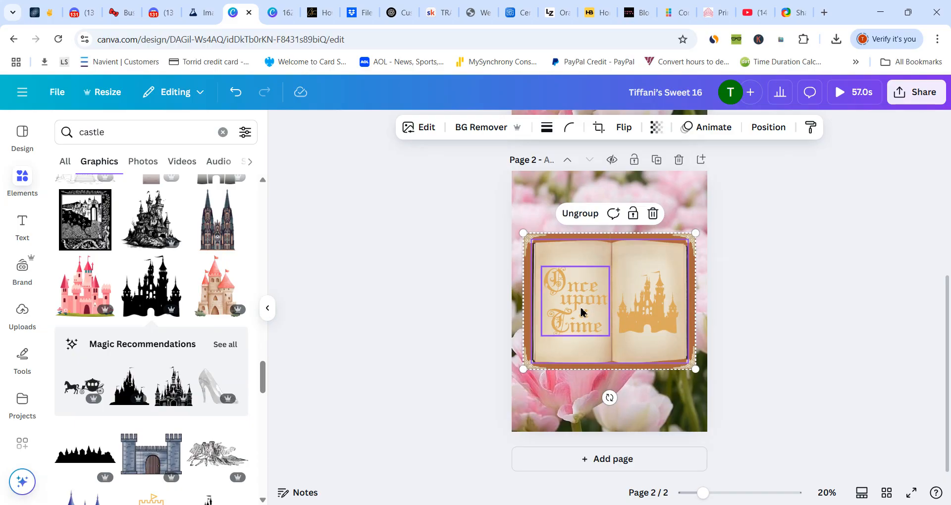
pyautogui.click(577, 391)
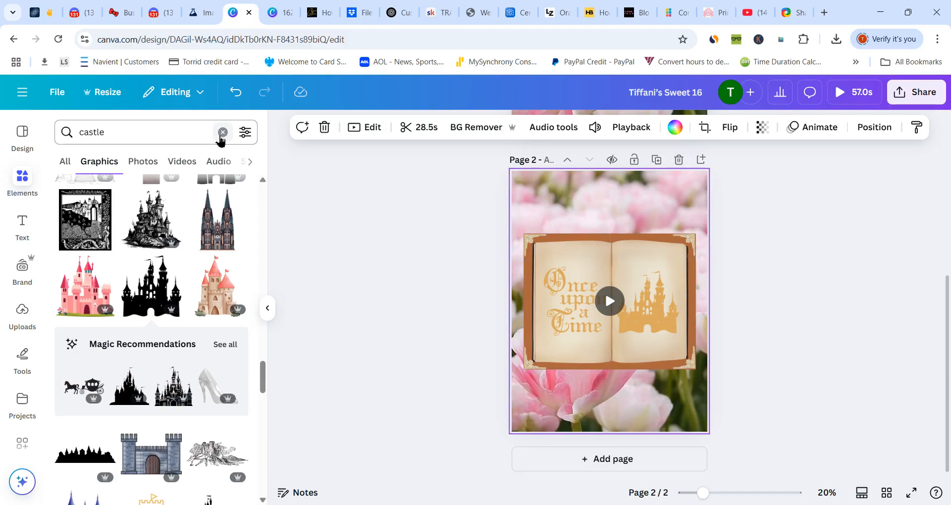
# - Search the graphics for "flowers" and add the horizontal pink rose garland with green leaves to page 2
pyautogui.click(223, 132)
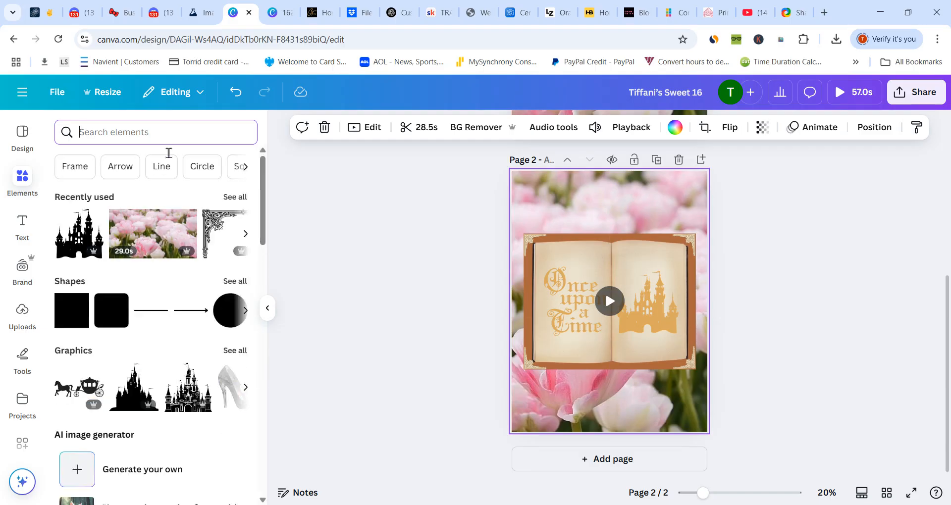
pyautogui.write('flowers')
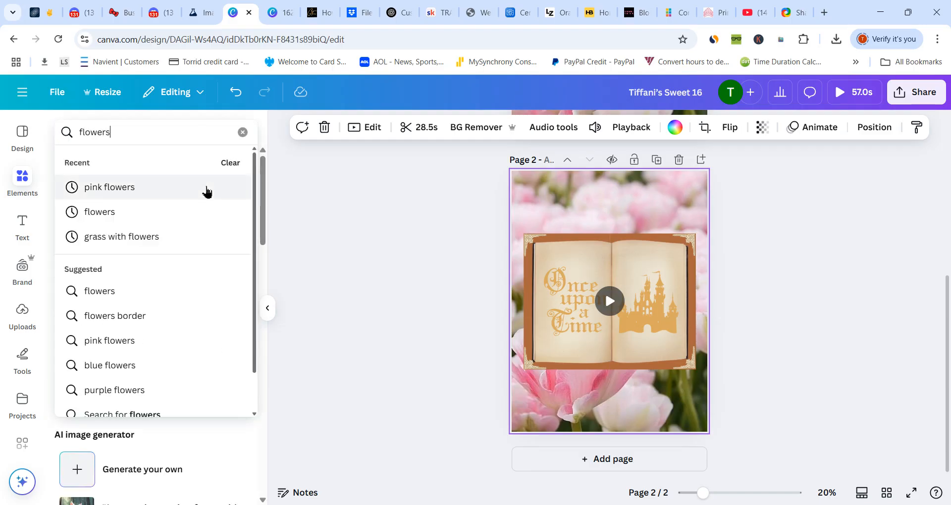
pyautogui.press('Return')
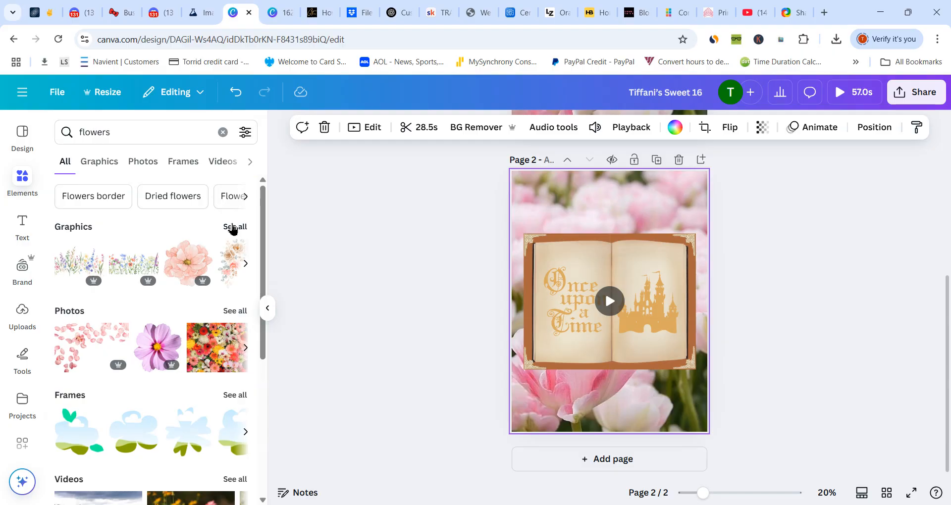
pyautogui.click(232, 228)
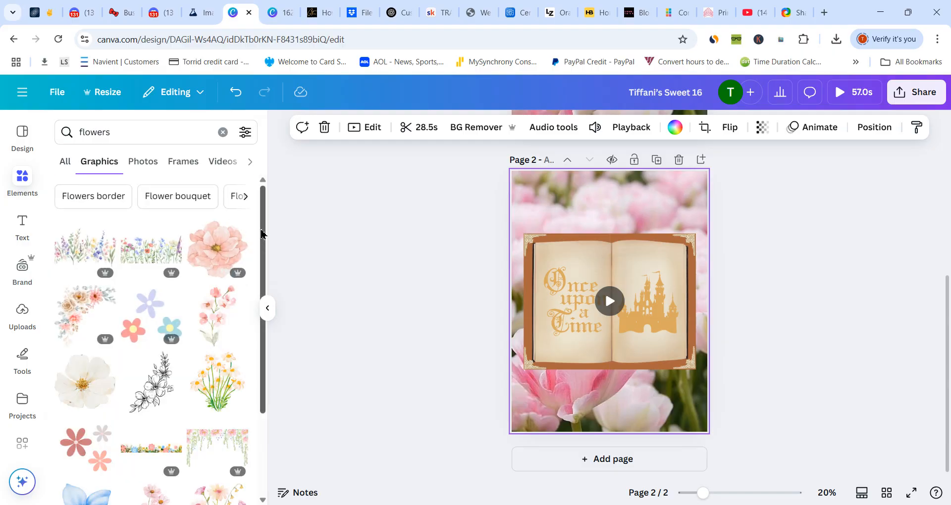
pyautogui.moveTo(262, 234); pyautogui.dragTo(278, 408)
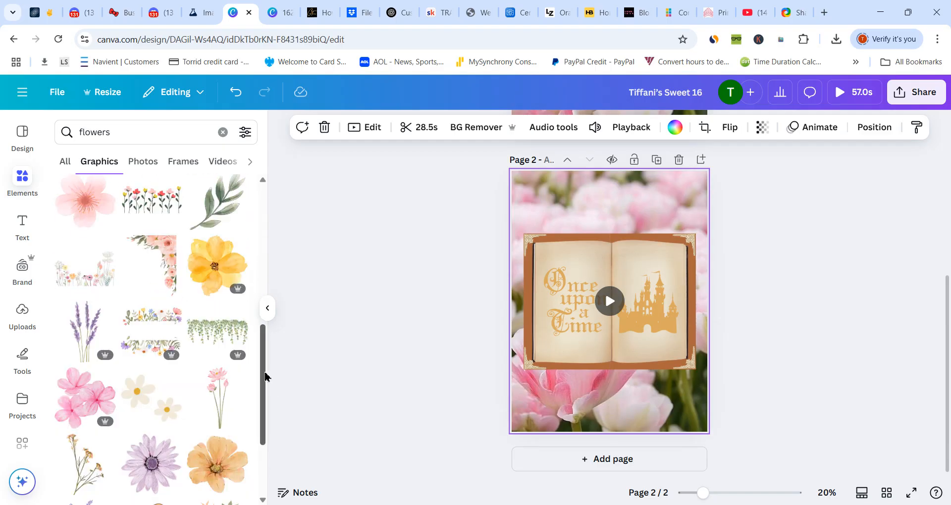
pyautogui.moveTo(265, 376); pyautogui.dragTo(288, 486)
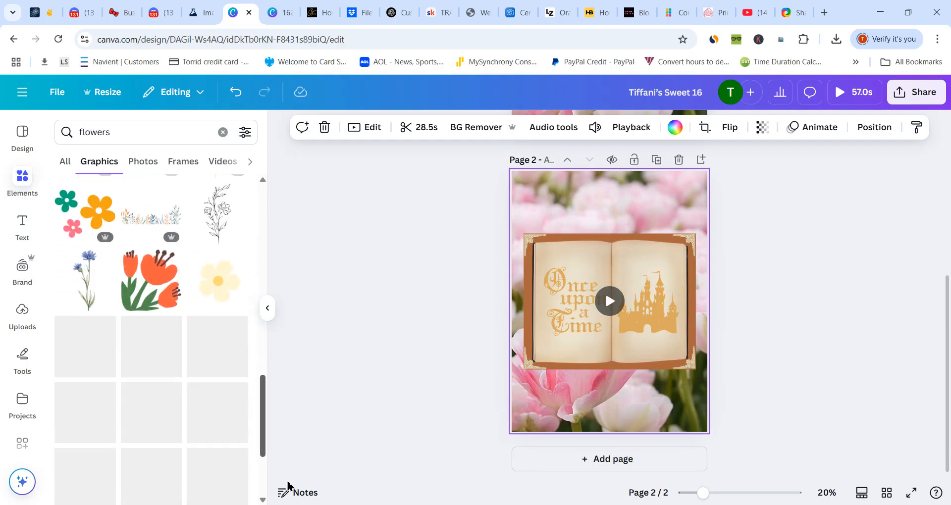
pyautogui.moveTo(265, 410); pyautogui.dragTo(278, 492)
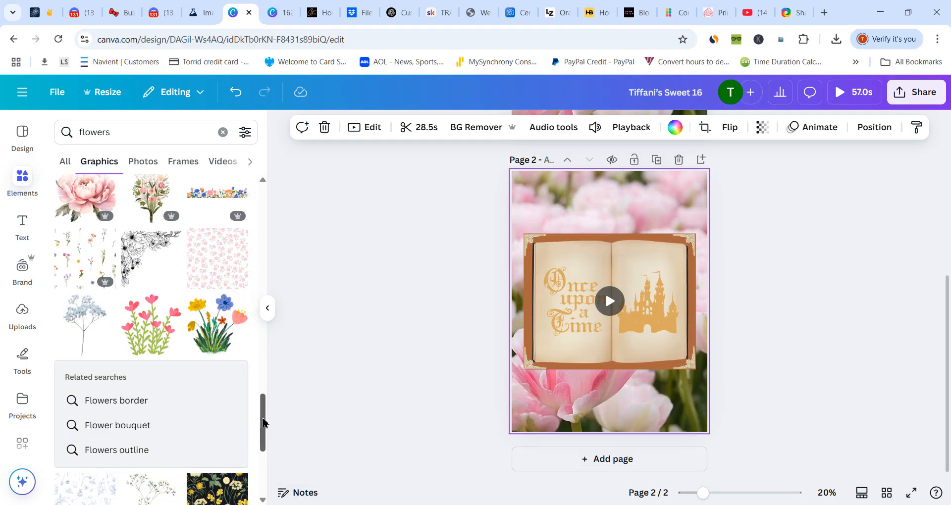
pyautogui.moveTo(264, 422); pyautogui.dragTo(263, 471)
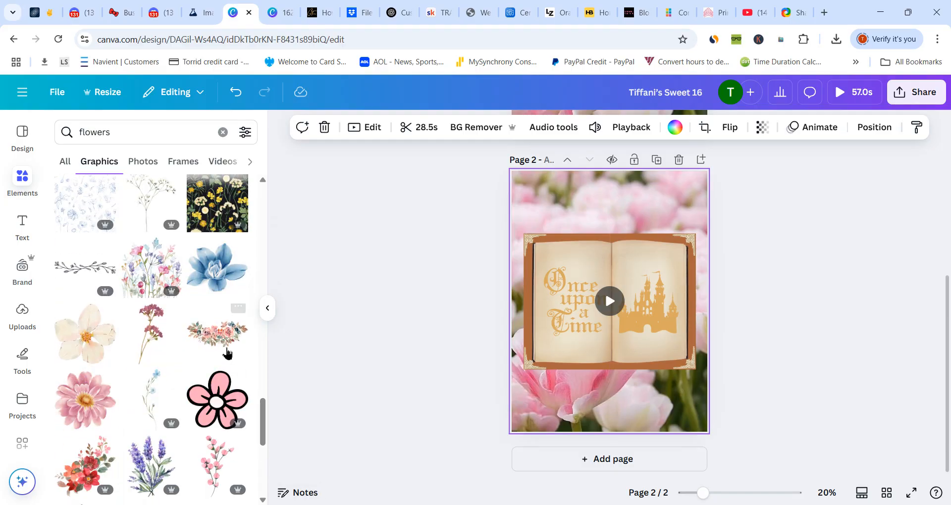
pyautogui.click(222, 335)
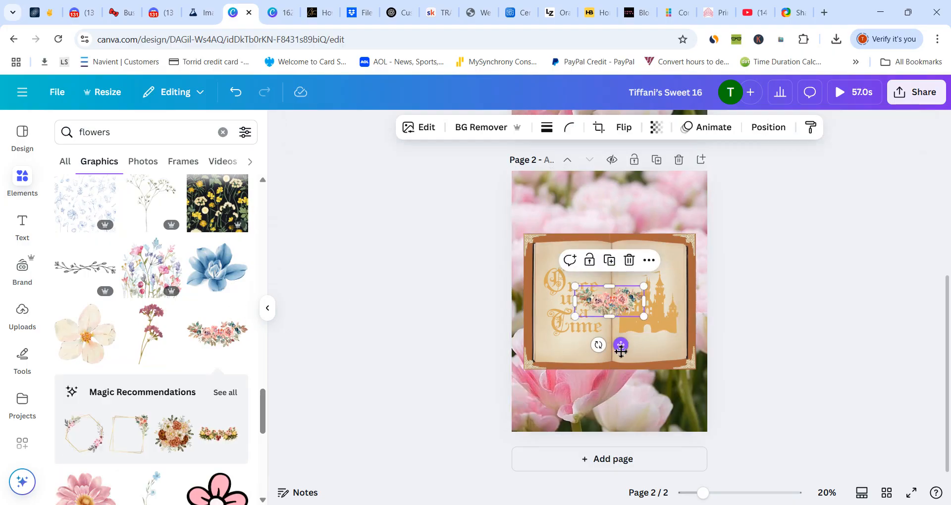
# - Place the rose garland at the top centre of the book and flip it vertically
pyautogui.moveTo(621, 350); pyautogui.dragTo(620, 292)
pyautogui.click(624, 128)
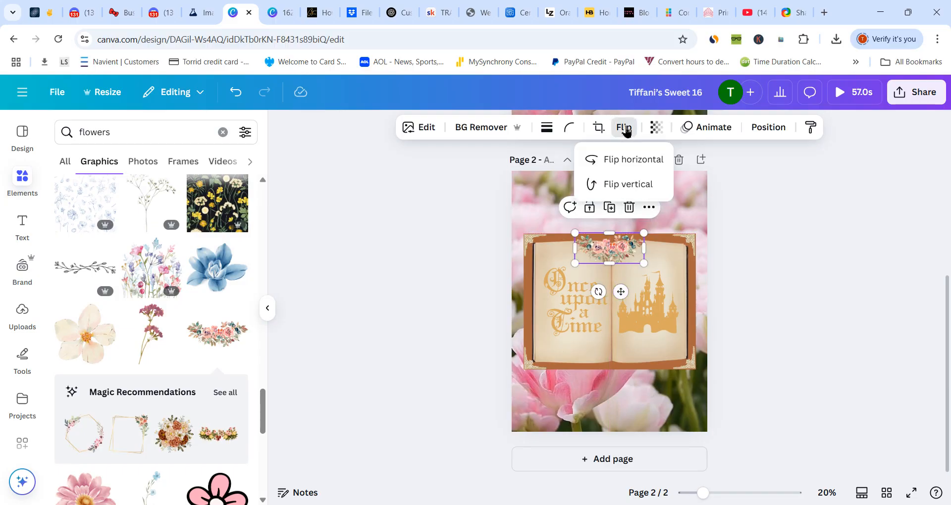
pyautogui.click(614, 185)
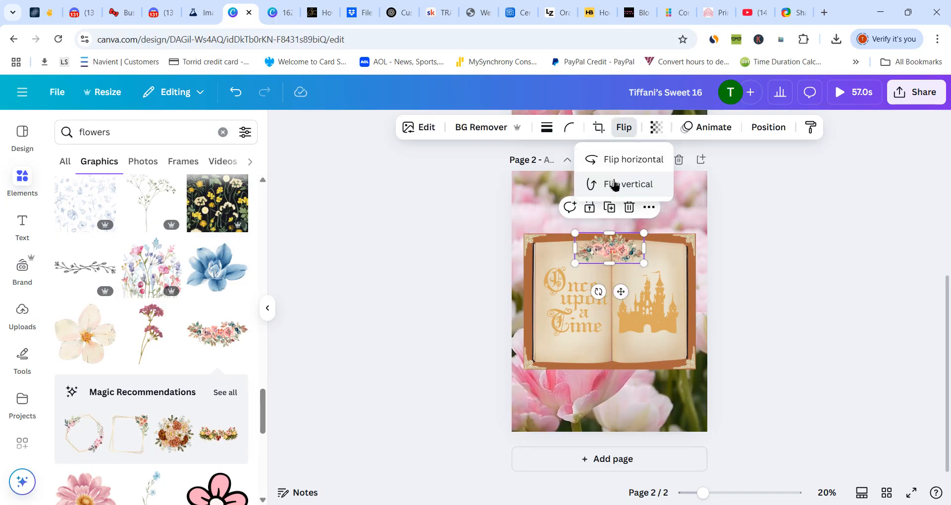
pyautogui.click(535, 210)
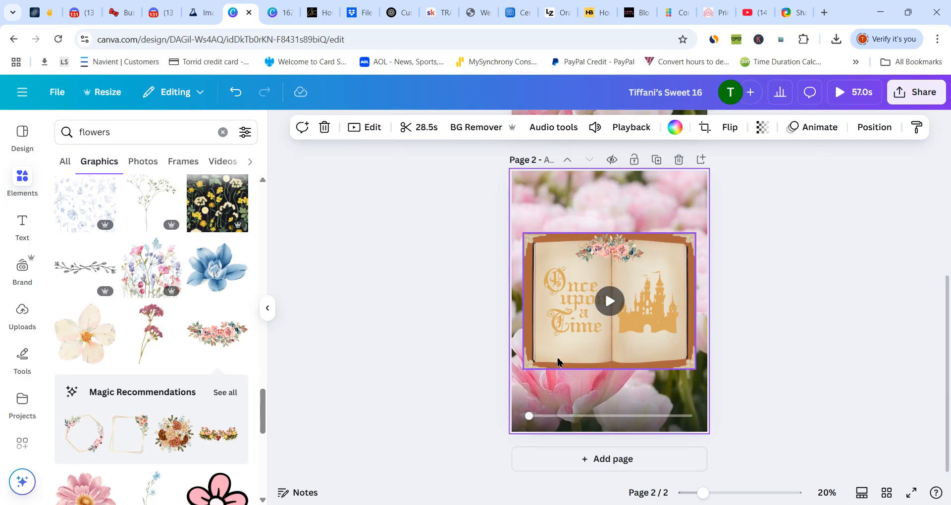
# - Search the graphics for "grass with flowers" and place the grass strip with pink flowers along the bottom of the book's left page
pyautogui.click(223, 133)
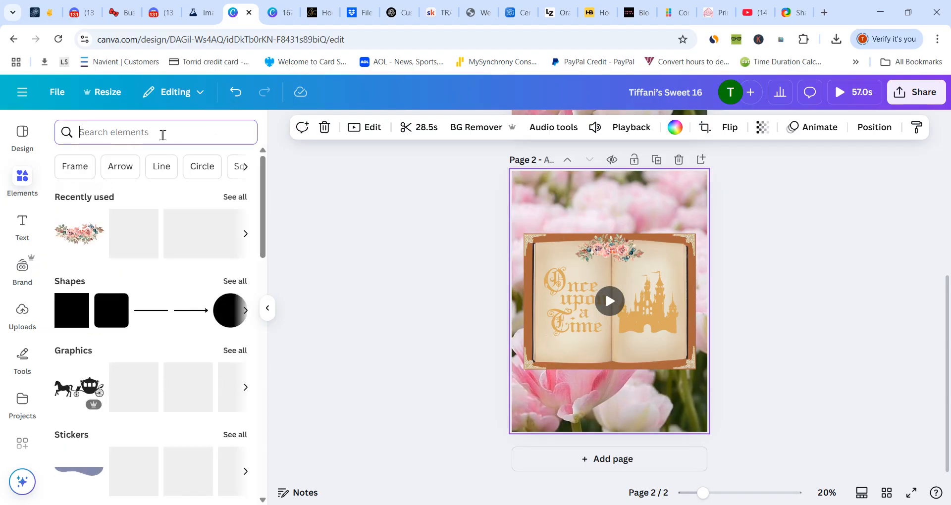
pyautogui.write('grass')
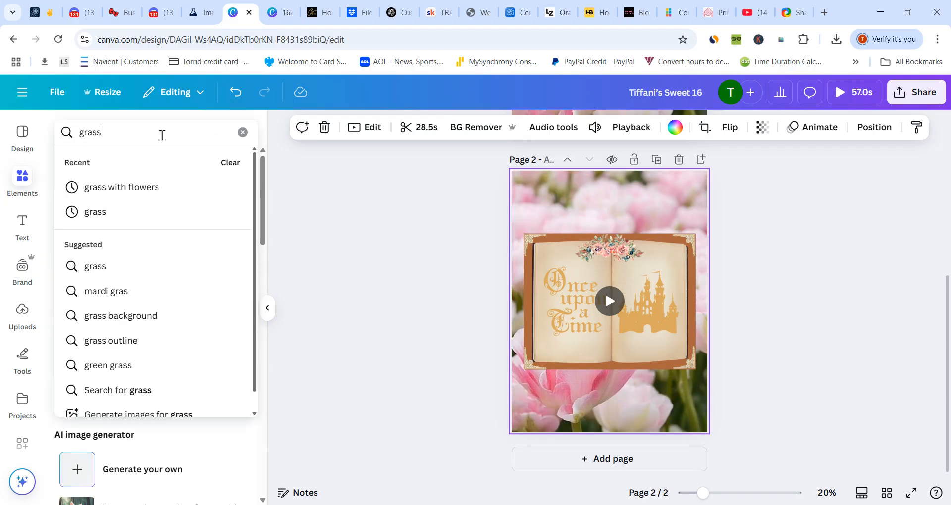
pyautogui.write(' with flowers')
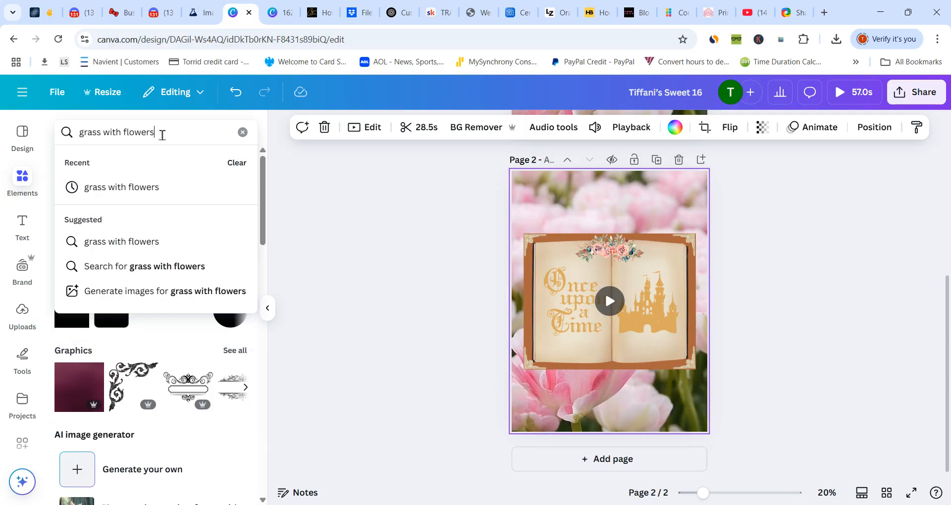
pyautogui.press('Return')
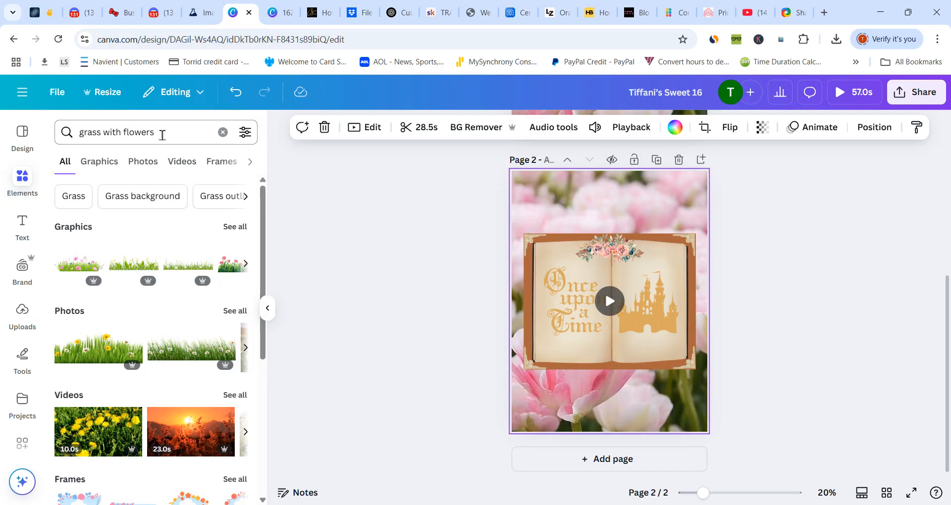
pyautogui.click(235, 227)
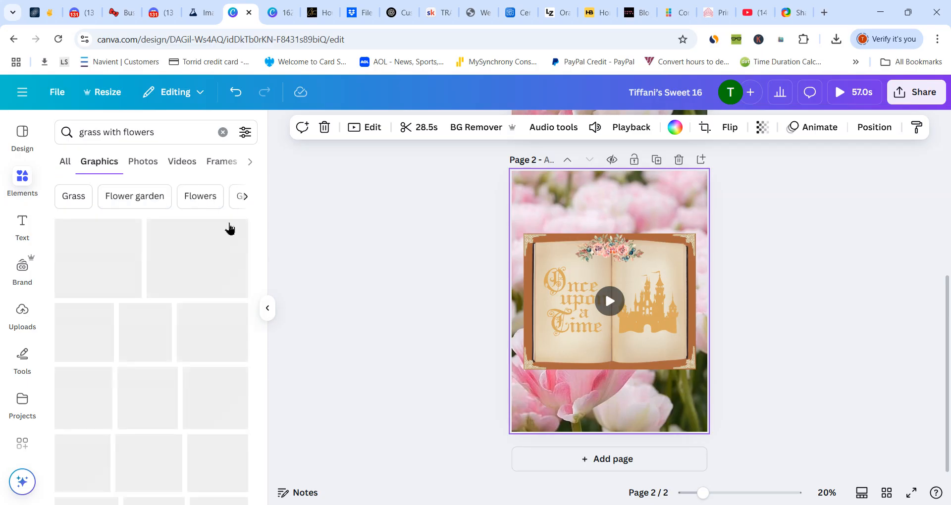
pyautogui.click(86, 255)
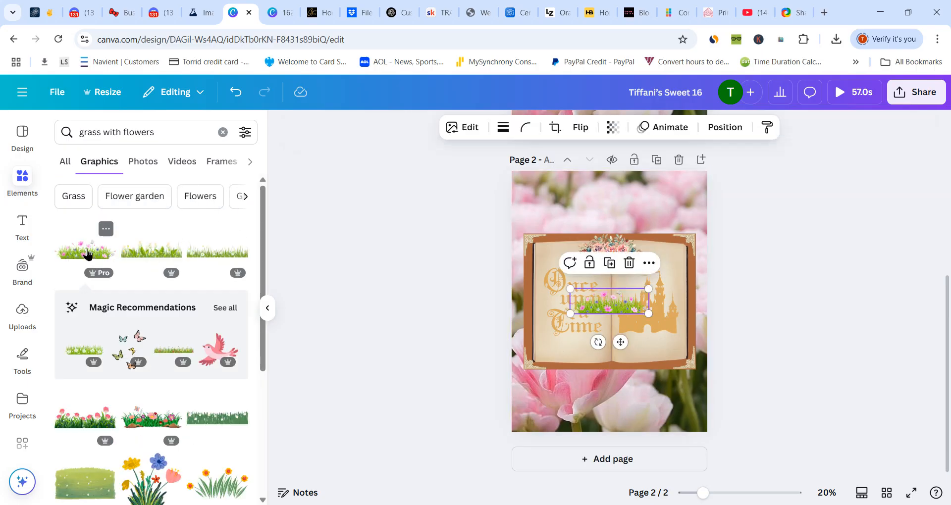
pyautogui.moveTo(624, 343); pyautogui.dragTo(588, 393)
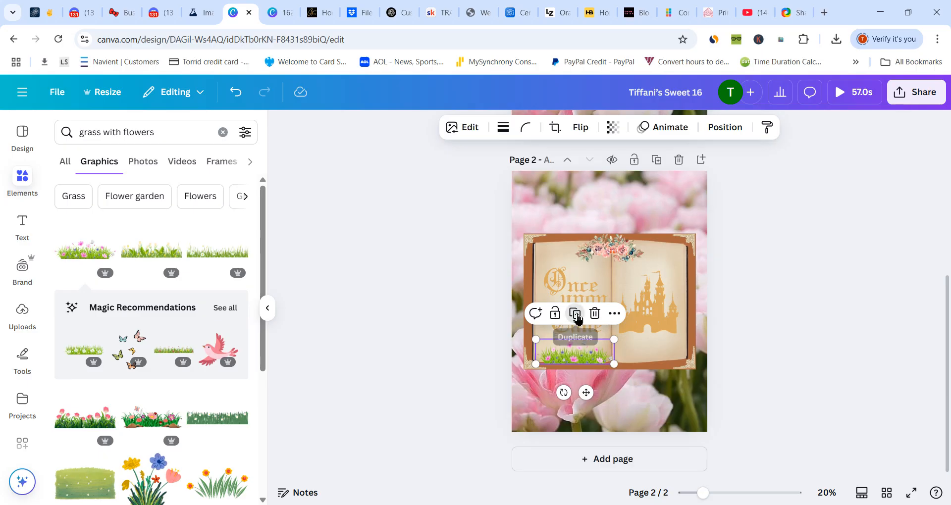
# - Duplicate the flowered grass strip and align the copy beside the original along the bottom of the book's right page
pyautogui.click(576, 316)
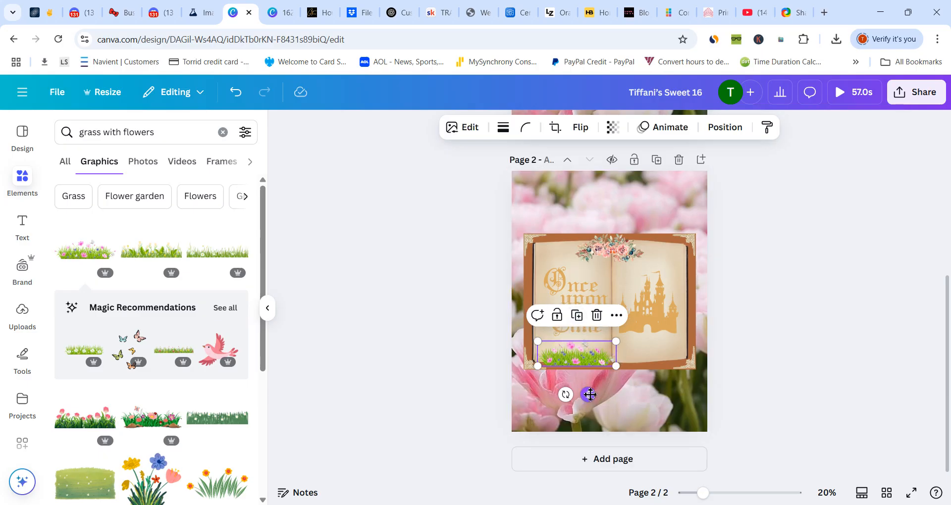
pyautogui.moveTo(589, 394); pyautogui.dragTo(659, 394)
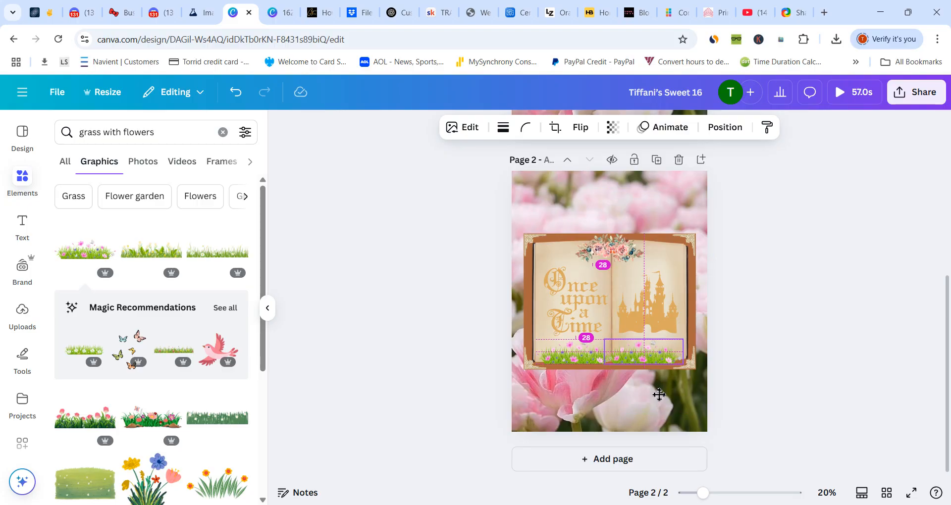
pyautogui.moveTo(659, 395); pyautogui.dragTo(656, 393)
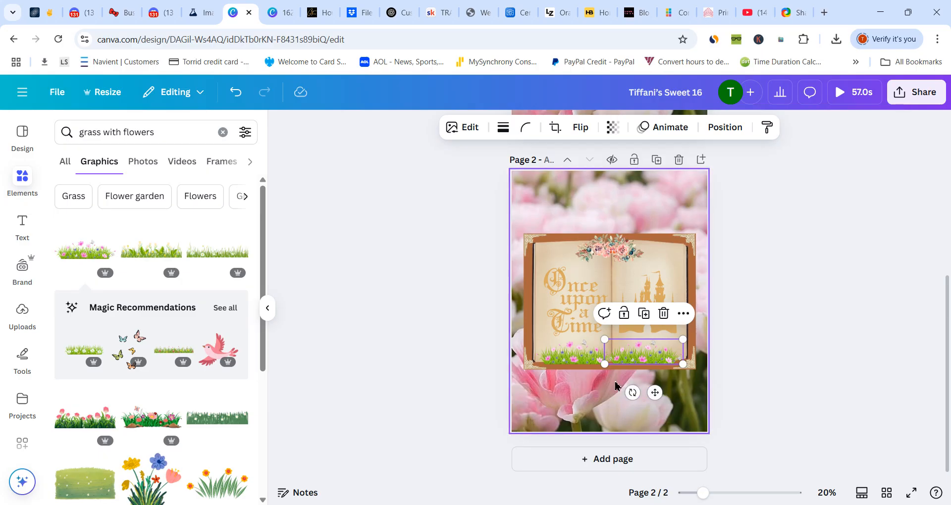
# - Enlarge both grass strips slightly outward so they reach the outer edges of the book's pages
pyautogui.click(555, 358)
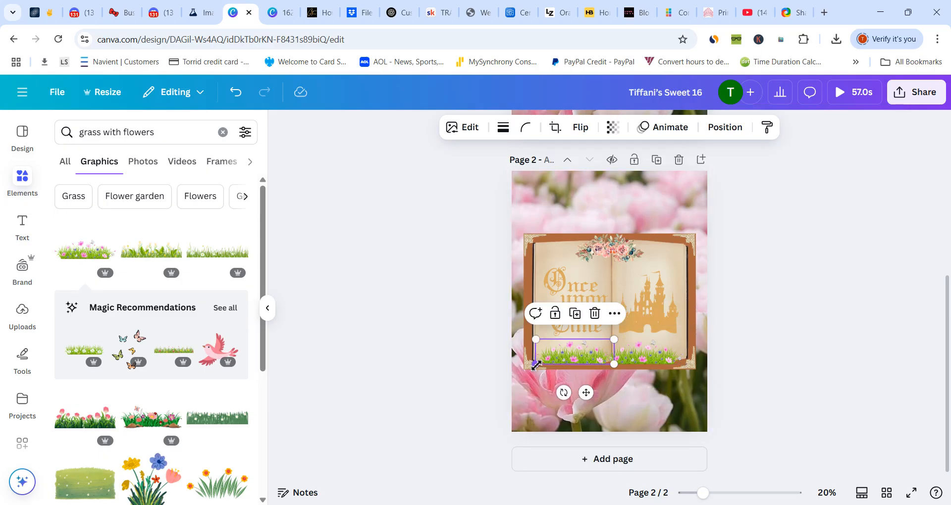
pyautogui.moveTo(536, 365)
pyautogui.mouseDown()
pyautogui.moveTo(522, 365)
pyautogui.moveTo(530, 363)
pyautogui.mouseUp()
pyautogui.click(598, 379)
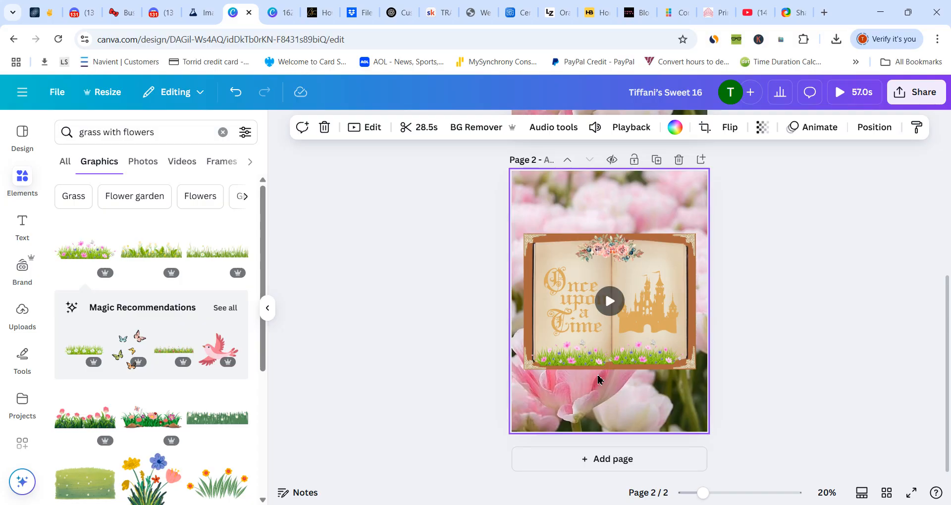
pyautogui.click(639, 352)
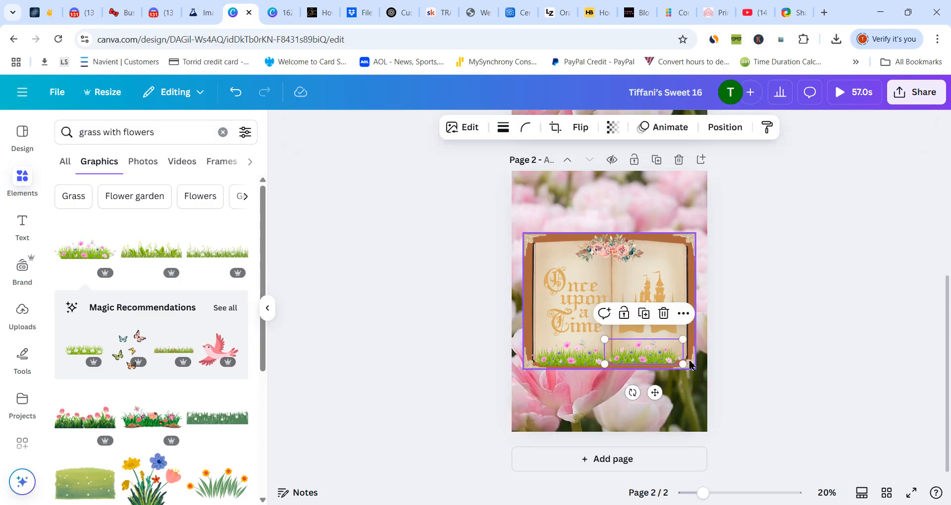
pyautogui.moveTo(684, 363); pyautogui.dragTo(689, 361)
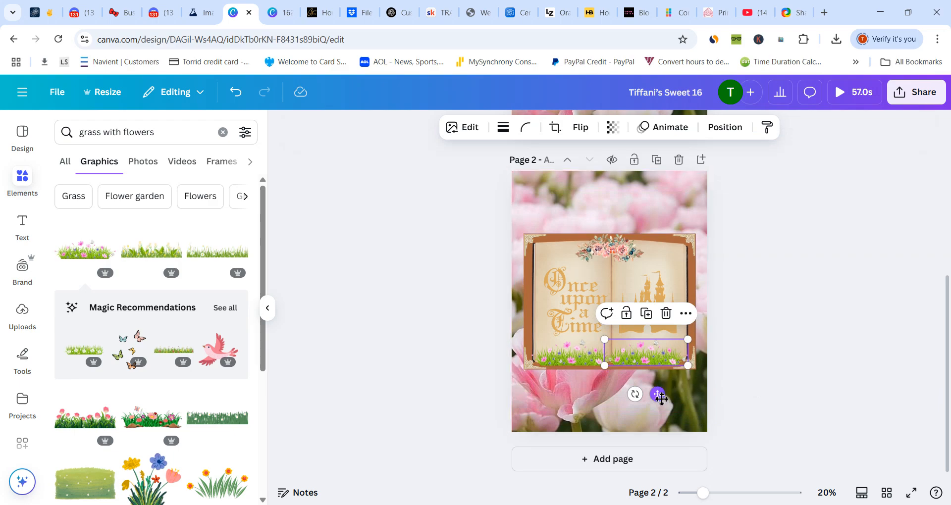
pyautogui.moveTo(661, 398); pyautogui.dragTo(660, 396)
pyautogui.click(589, 418)
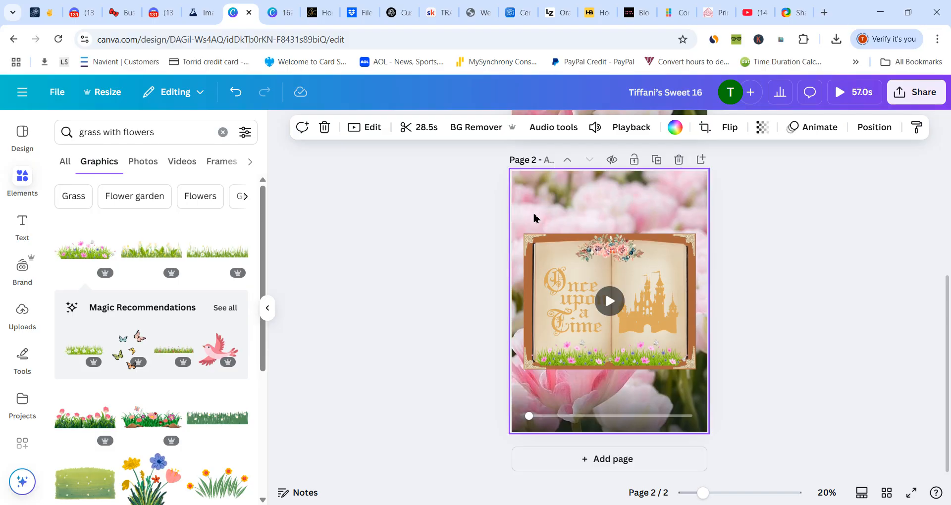
# - Group the book with its title, castle, rose garland and grass strips, and move the group slightly down the page
pyautogui.moveTo(533, 214); pyautogui.dragTo(700, 383)
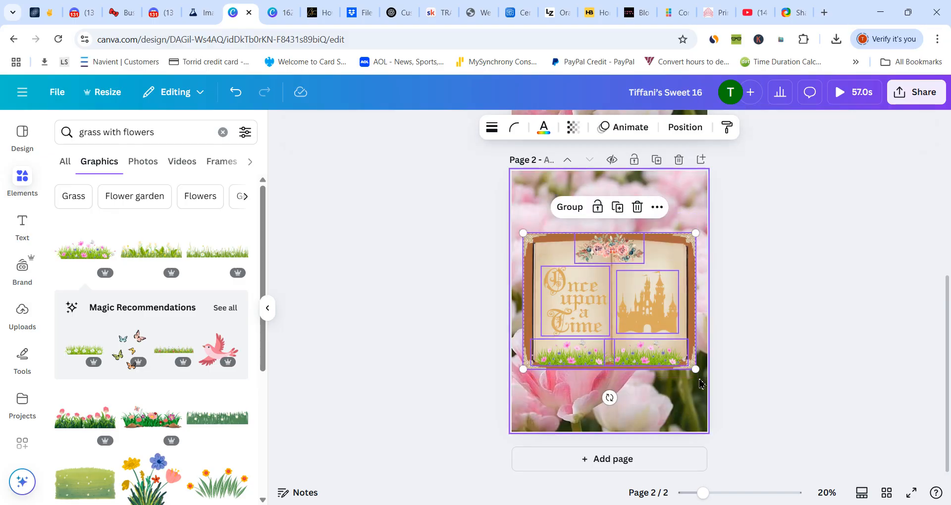
pyautogui.click(563, 206)
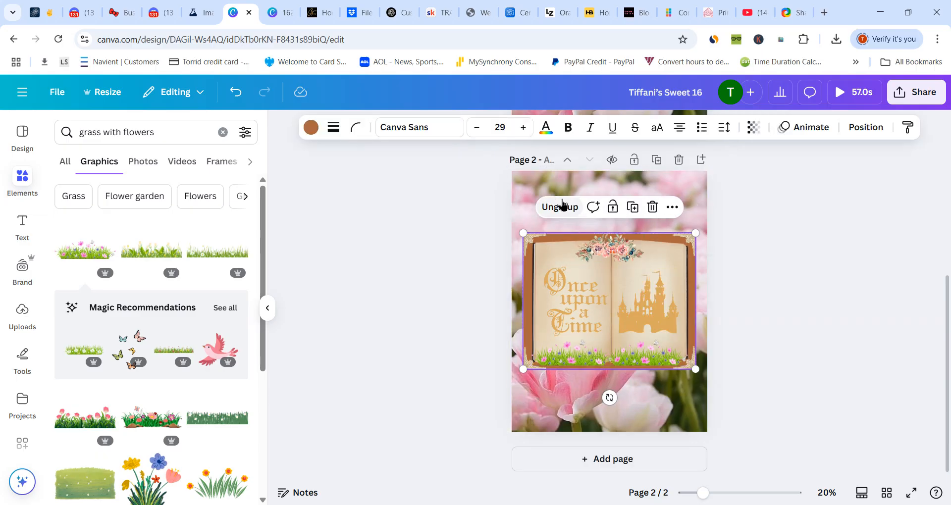
pyautogui.moveTo(570, 306)
pyautogui.mouseDown()
pyautogui.moveTo(564, 225)
pyautogui.moveTo(559, 319)
pyautogui.moveTo(502, 311)
pyautogui.moveTo(578, 327)
pyautogui.moveTo(584, 310)
pyautogui.moveTo(560, 303)
pyautogui.moveTo(552, 326)
pyautogui.moveTo(567, 302)
pyautogui.moveTo(565, 320)
pyautogui.moveTo(571, 315)
pyautogui.mouseUp()
# - Add a heading below the book with the celebrant's first name in possessive form followed by "Sweet 16"
pyautogui.click(25, 231)
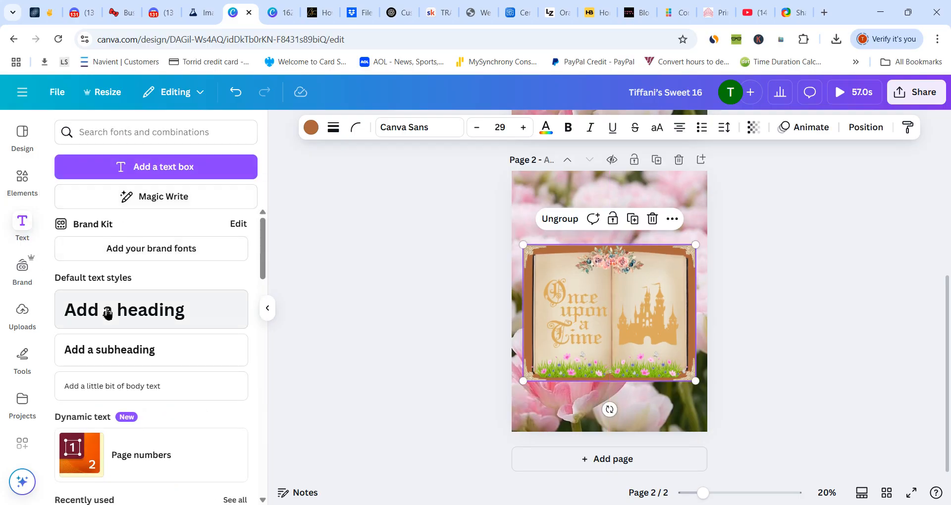
pyautogui.click(107, 313)
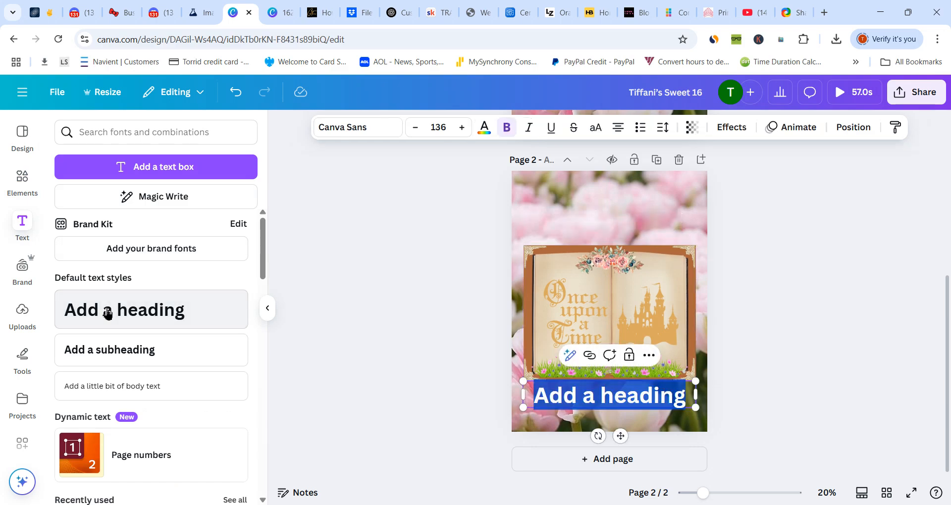
pyautogui.write('Tiffani')
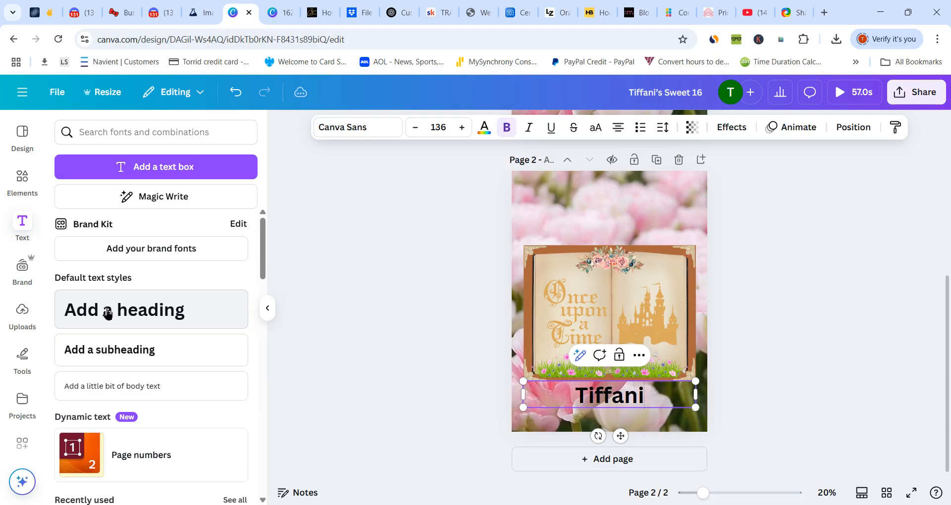
pyautogui.write("'s Sw")
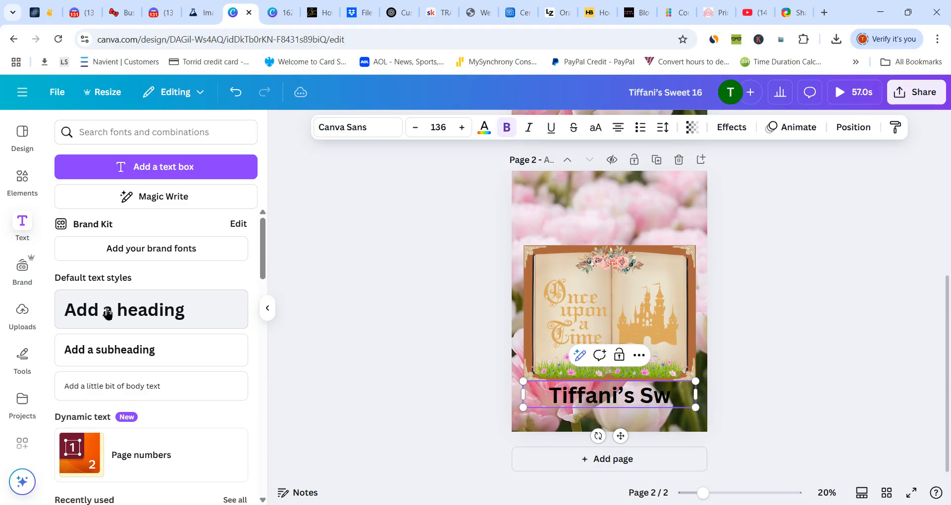
pyautogui.write('eet 16')
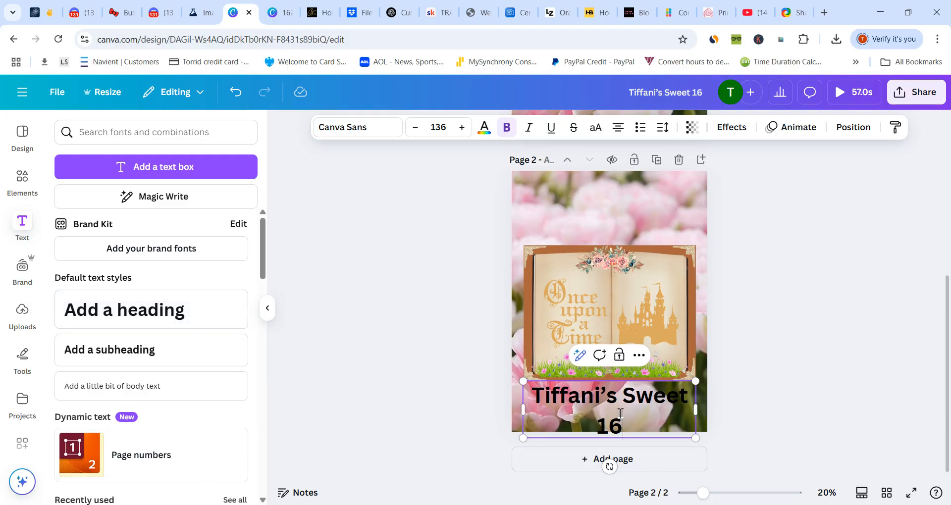
pyautogui.click(568, 232)
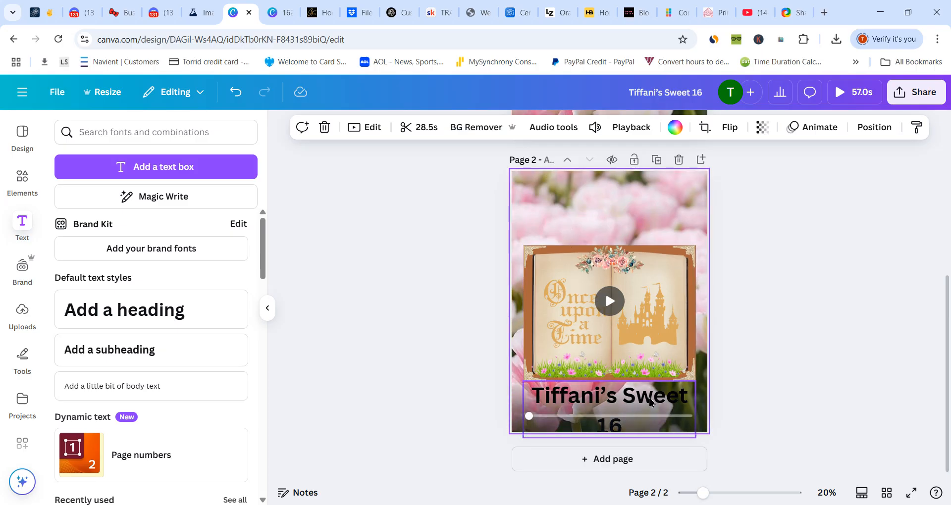
# - Move the heading above the book near the top of the page, and shift the book group slightly down
pyautogui.moveTo(650, 402); pyautogui.dragTo(652, 204)
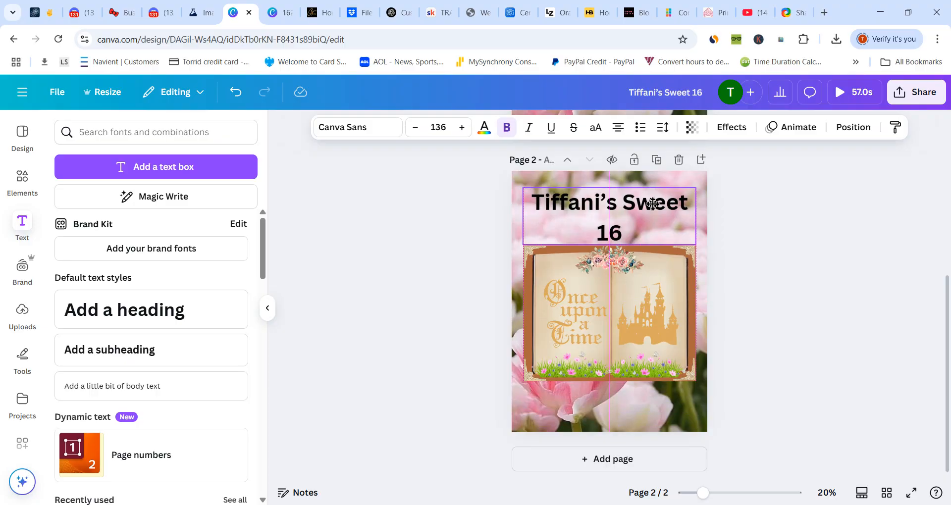
pyautogui.moveTo(605, 303)
pyautogui.mouseDown()
pyautogui.moveTo(604, 335)
pyautogui.moveTo(601, 320)
pyautogui.mouseUp()
# - Reduce the heading's font size to 121 so it fits on one line, and move it slightly down
pyautogui.click(569, 194)
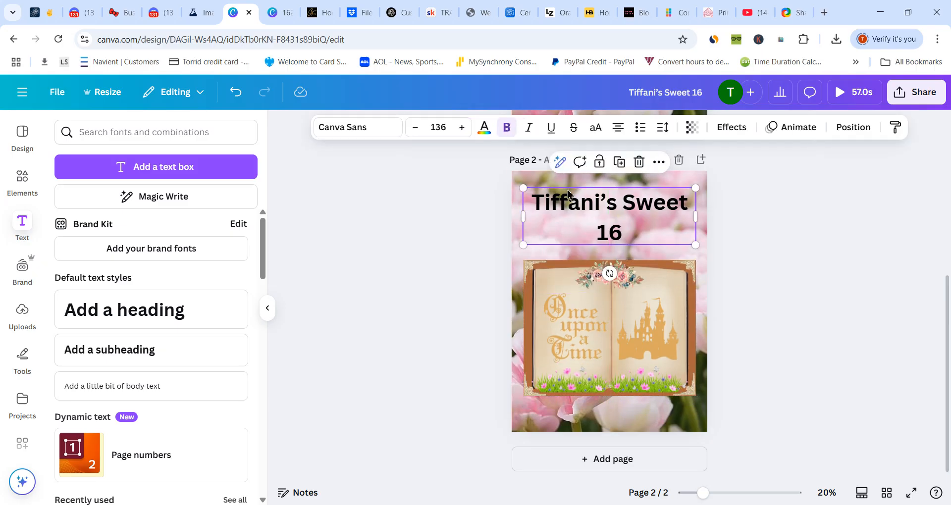
pyautogui.click(416, 127)
pyautogui.click(416, 127)
pyautogui.click(416, 127)
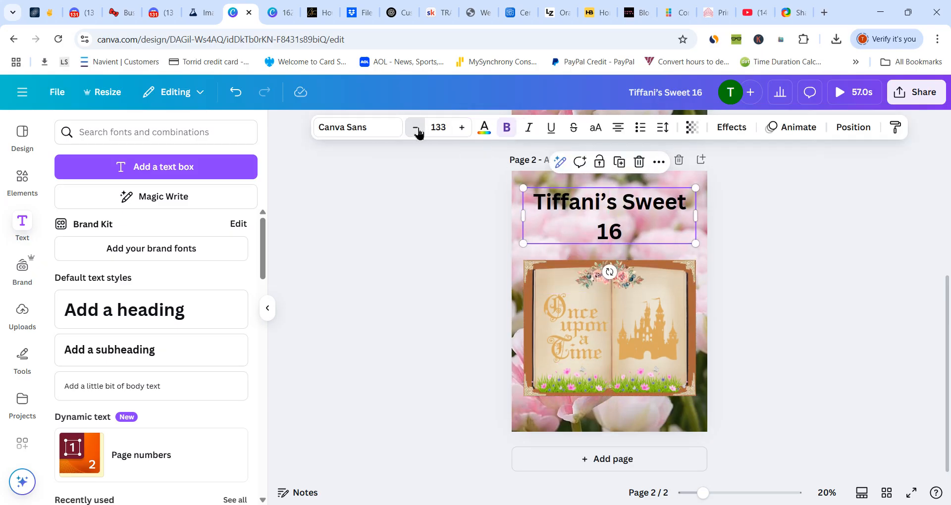
pyautogui.click(416, 128)
pyautogui.click(416, 128)
pyautogui.click(416, 128)
pyautogui.click(416, 128)
pyautogui.click(416, 128)
pyautogui.click(416, 128)
pyautogui.click(416, 128)
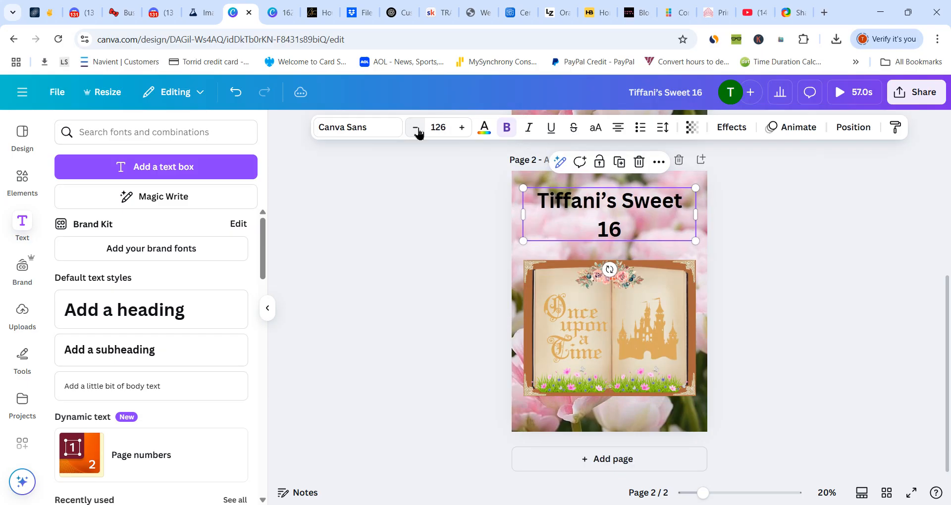
pyautogui.click(416, 128)
pyautogui.click(416, 128)
pyautogui.click(416, 128)
pyautogui.click(416, 128)
pyautogui.click(416, 128)
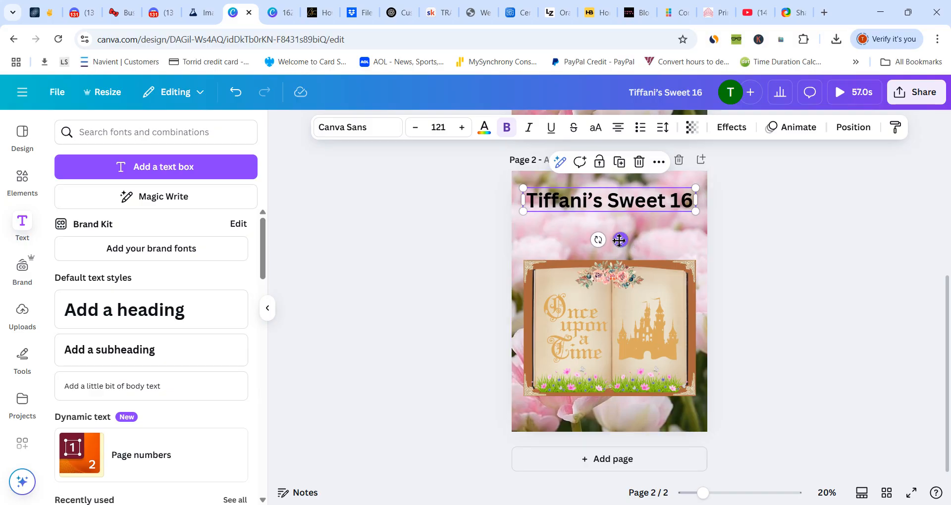
pyautogui.moveTo(623, 240); pyautogui.dragTo(622, 249)
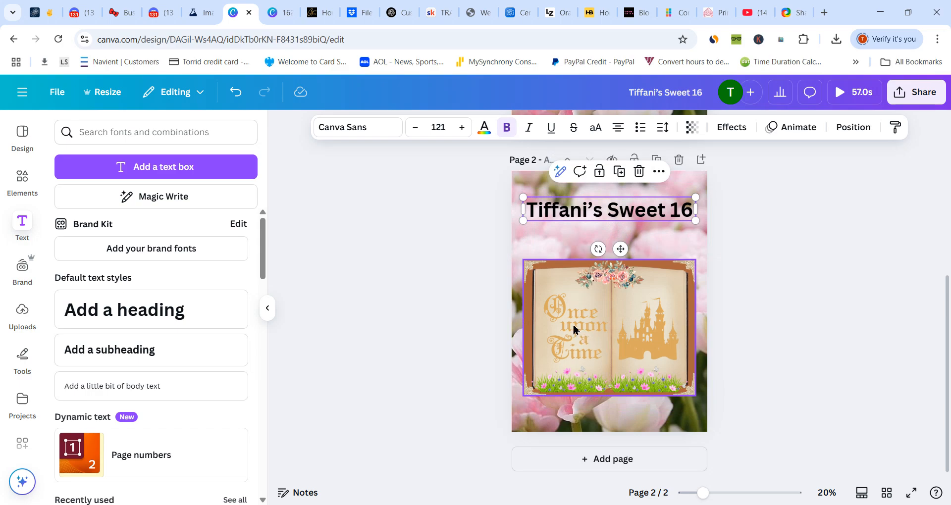
# - Change the heading's font to Wedding Text and color it with the bright pink document color
pyautogui.click(347, 130)
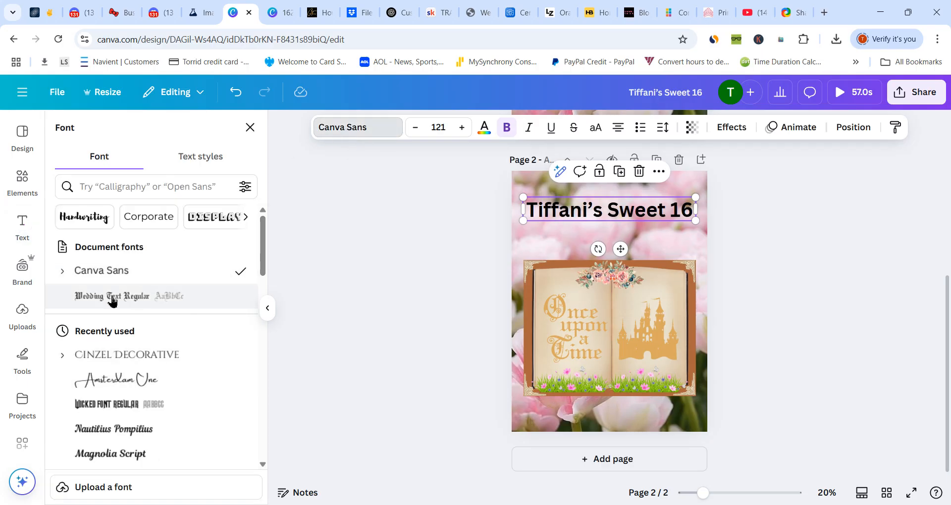
pyautogui.click(113, 301)
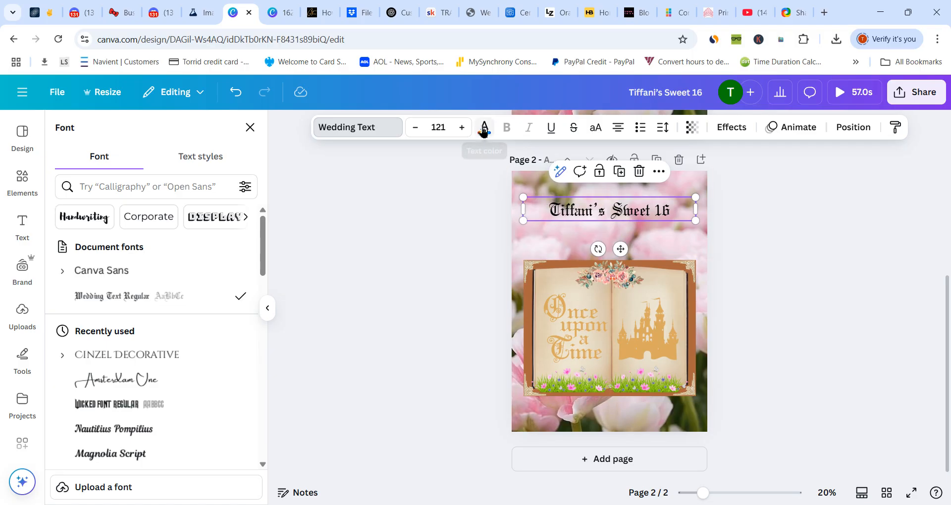
pyautogui.click(485, 128)
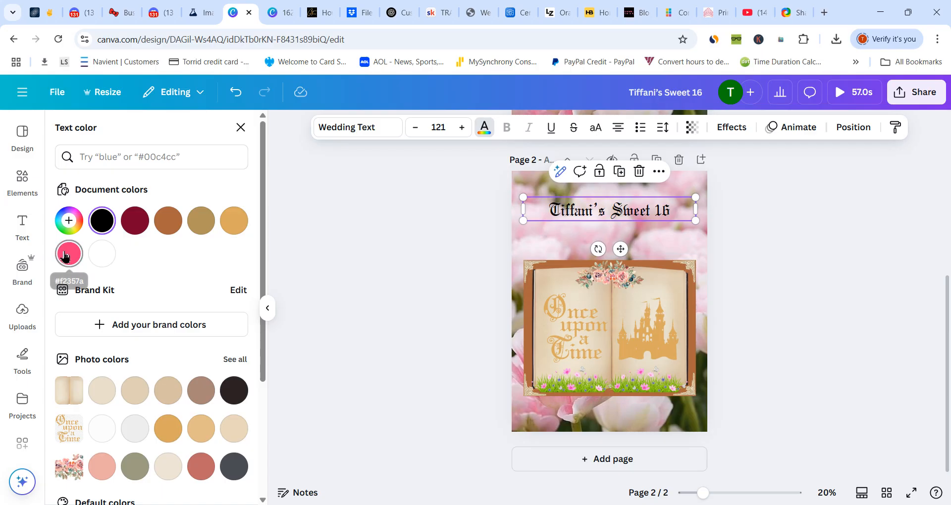
pyautogui.click(68, 254)
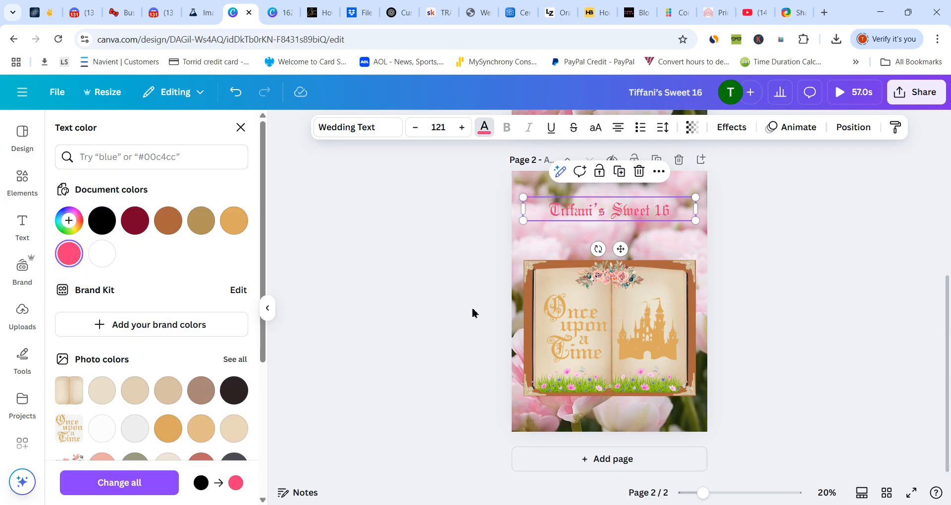
# - Apply the Outline effect to the heading with a thickness of 10
pyautogui.click(724, 129)
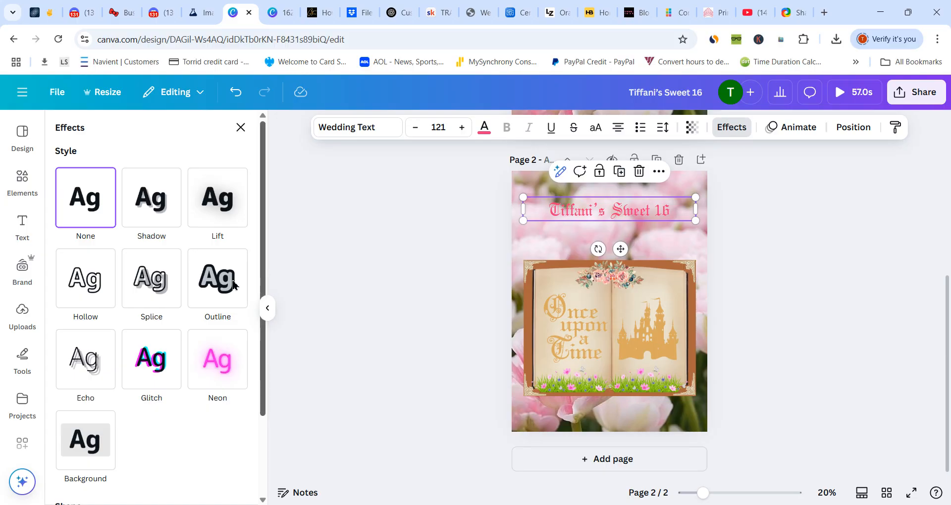
pyautogui.click(216, 287)
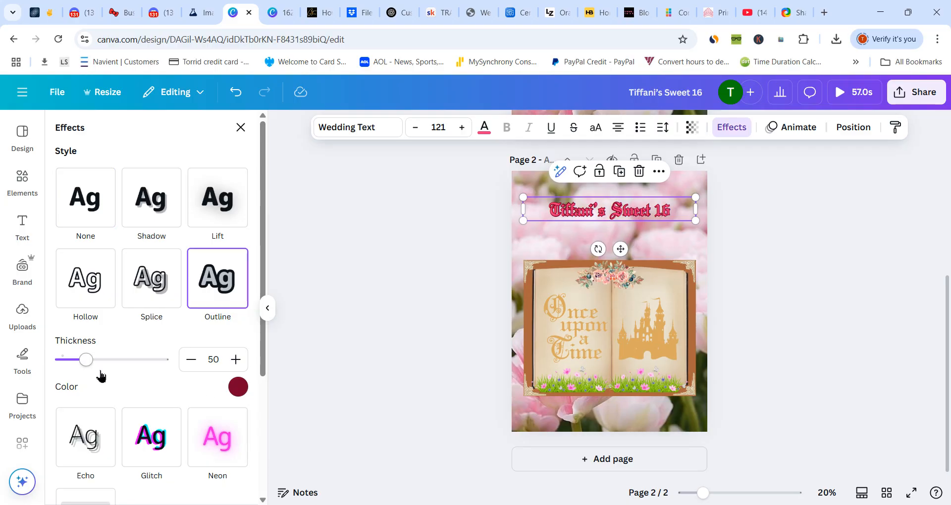
pyautogui.moveTo(90, 367); pyautogui.dragTo(67, 365)
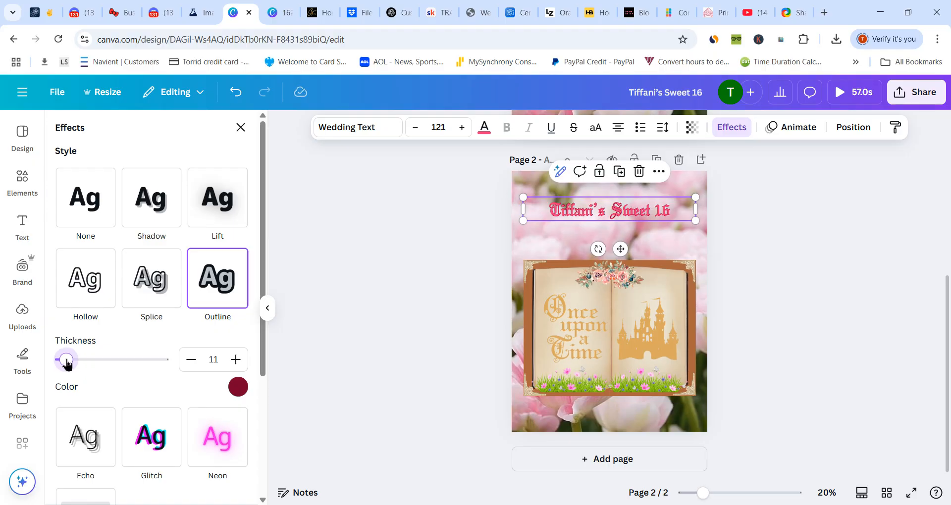
pyautogui.moveTo(68, 365); pyautogui.dragTo(66, 364)
pyautogui.moveTo(64, 363); pyautogui.dragTo(66, 362)
# - Move the heading slightly down and the book group slightly up to close the gap between them
pyautogui.moveTo(621, 248); pyautogui.dragTo(622, 263)
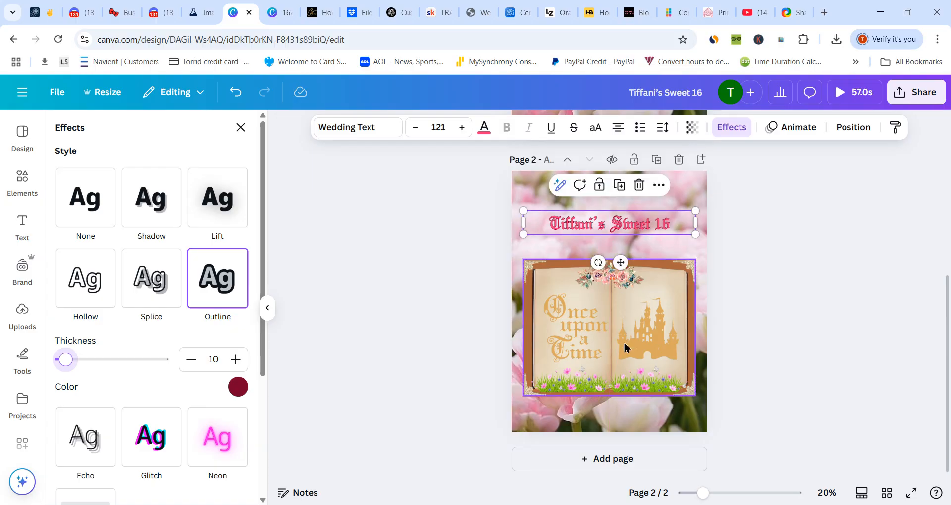
pyautogui.moveTo(625, 350); pyautogui.dragTo(625, 333)
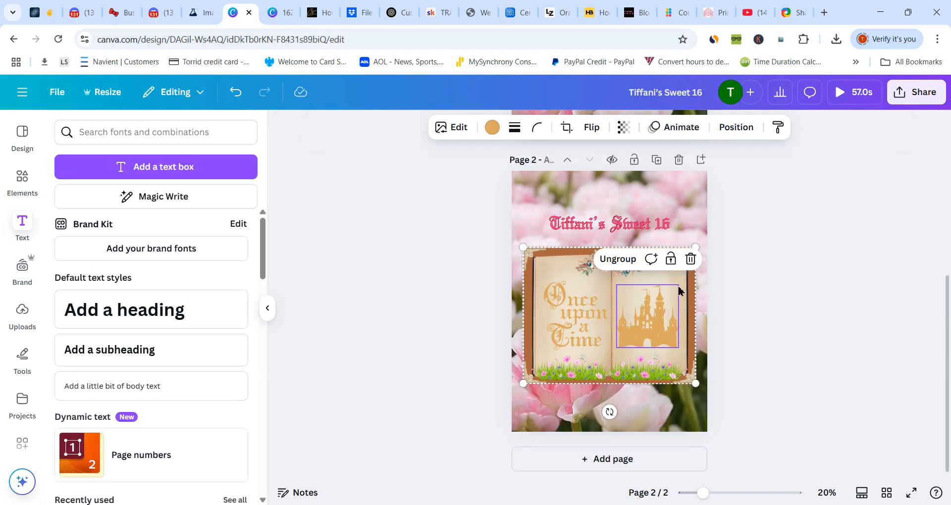
# - Reorder the layers so the book group sits above the heading
pyautogui.click(666, 197)
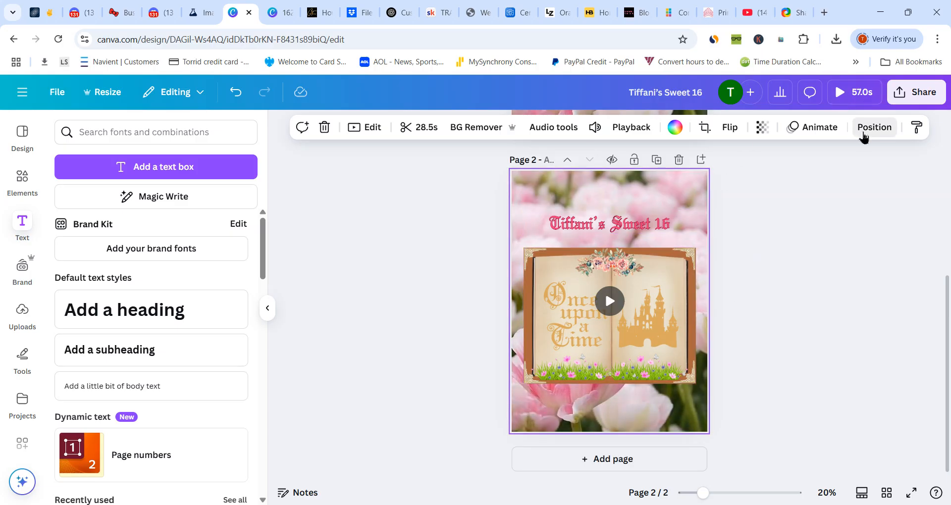
pyautogui.click(864, 132)
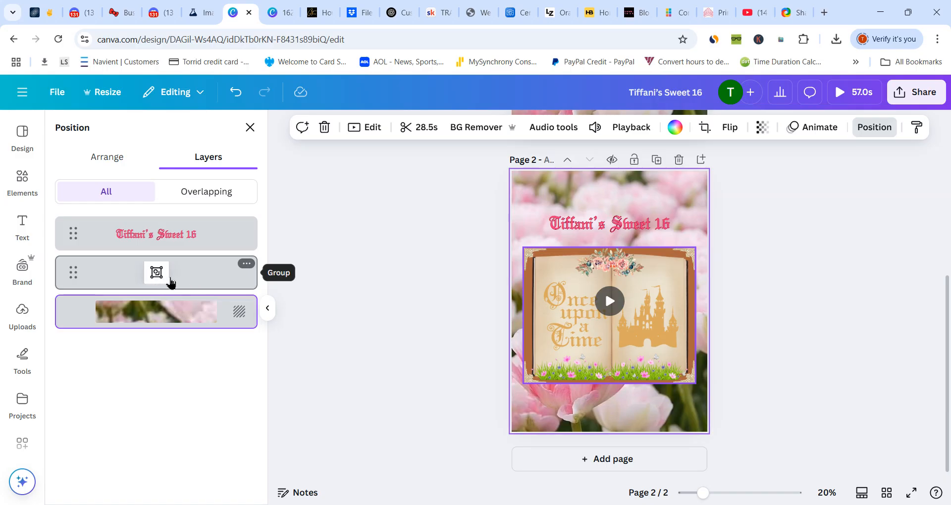
pyautogui.click(183, 234)
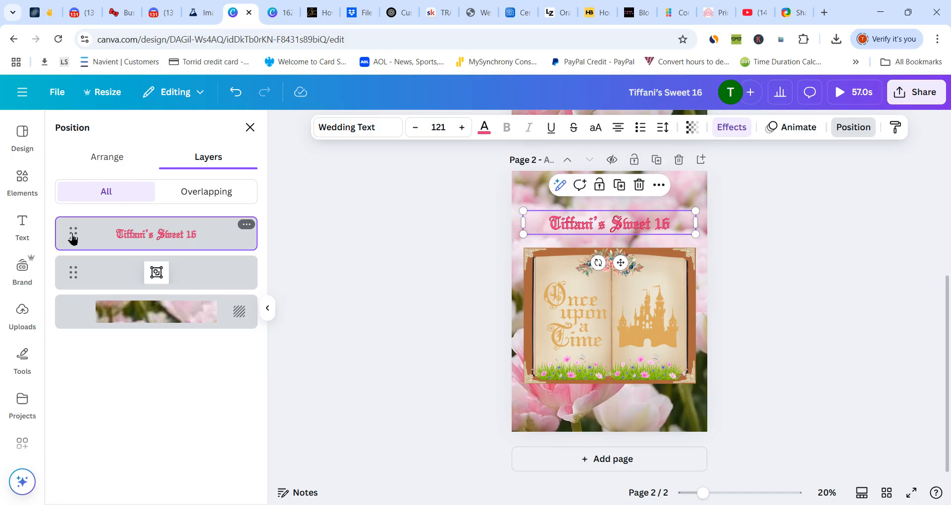
pyautogui.moveTo(73, 238); pyautogui.dragTo(72, 288)
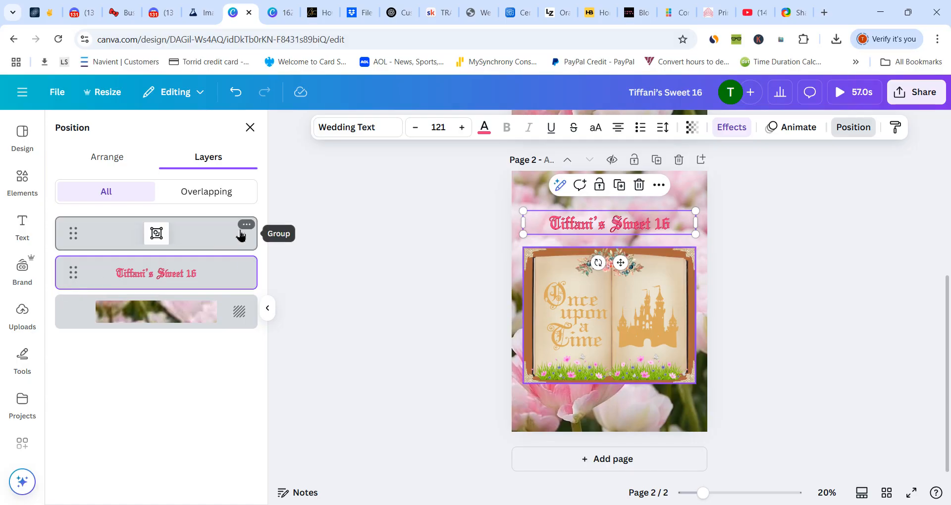
pyautogui.click(227, 234)
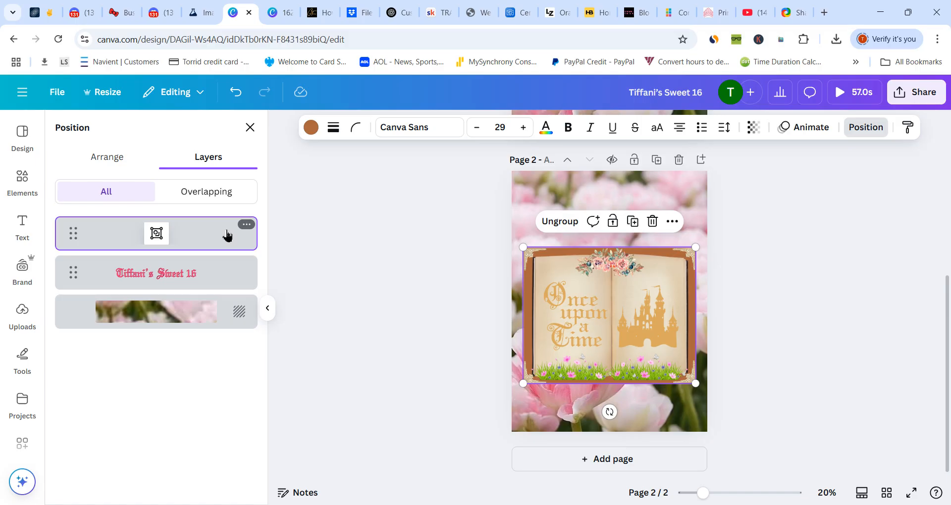
pyautogui.click(570, 187)
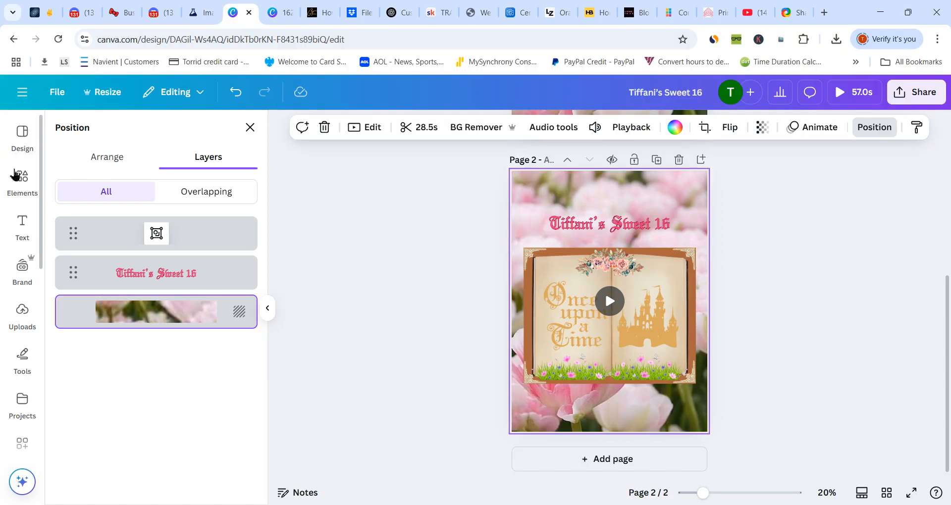
# - Add the uploaded owl with the white flower garland and place it in the page's upper-left corner beside the heading
pyautogui.click(14, 175)
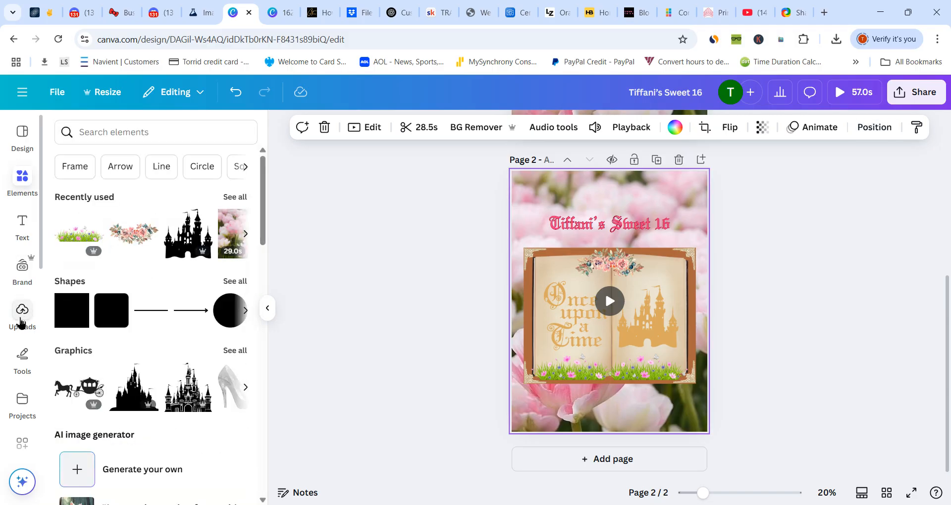
pyautogui.click(21, 322)
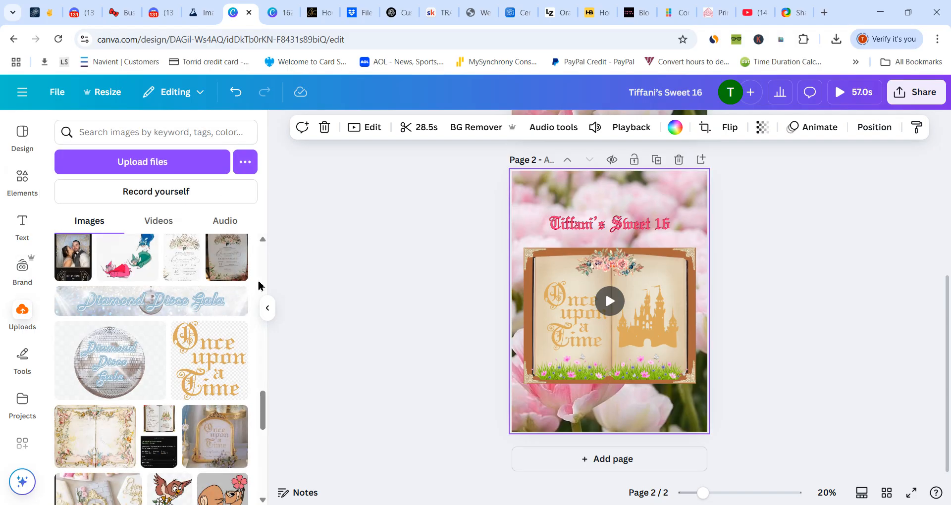
pyautogui.scroll(-3, 266, 426)
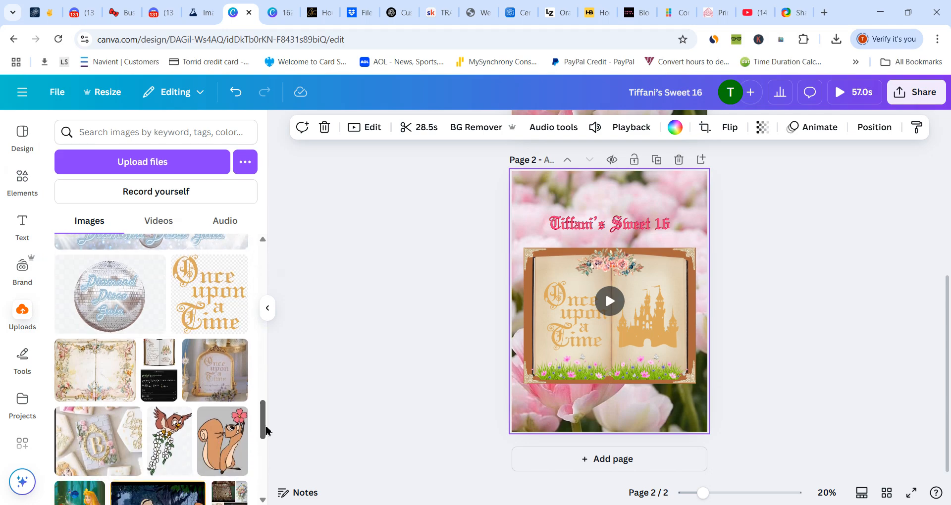
pyautogui.click(176, 422)
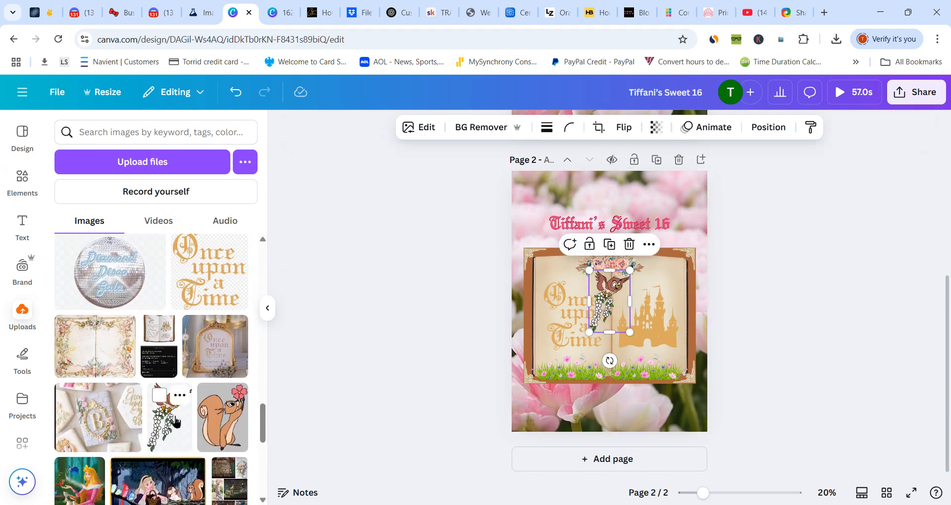
pyautogui.moveTo(609, 286); pyautogui.dragTo(542, 192)
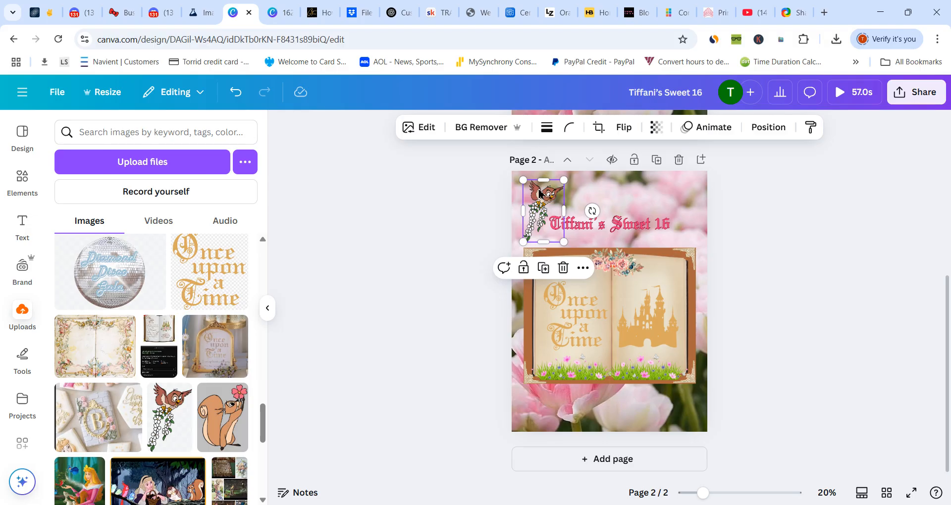
# - Add the uploaded squirrel holding a pink flower and remove the image's background
pyautogui.click(229, 439)
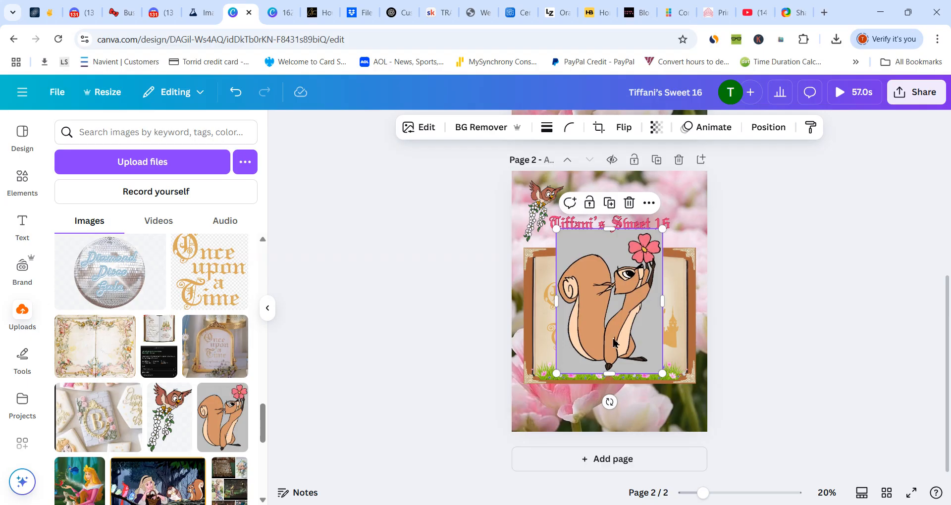
pyautogui.moveTo(614, 342); pyautogui.dragTo(614, 357)
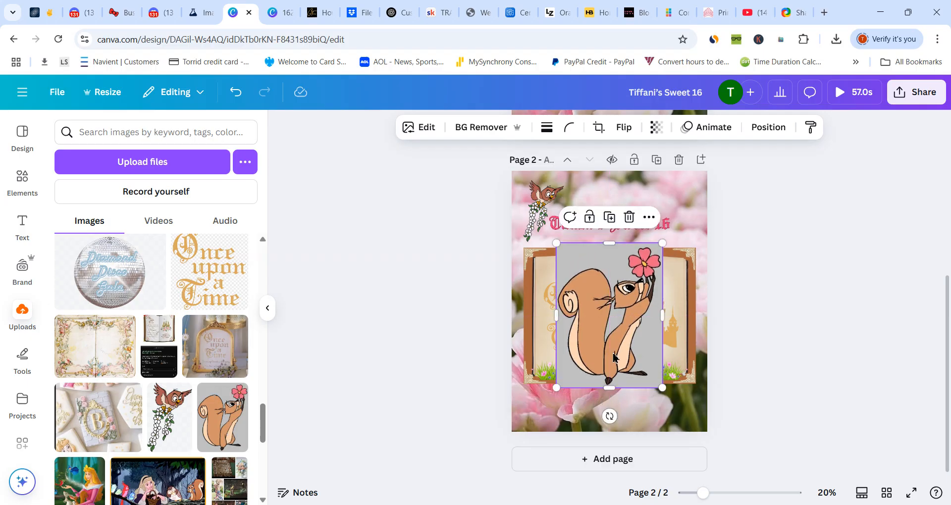
pyautogui.click(482, 133)
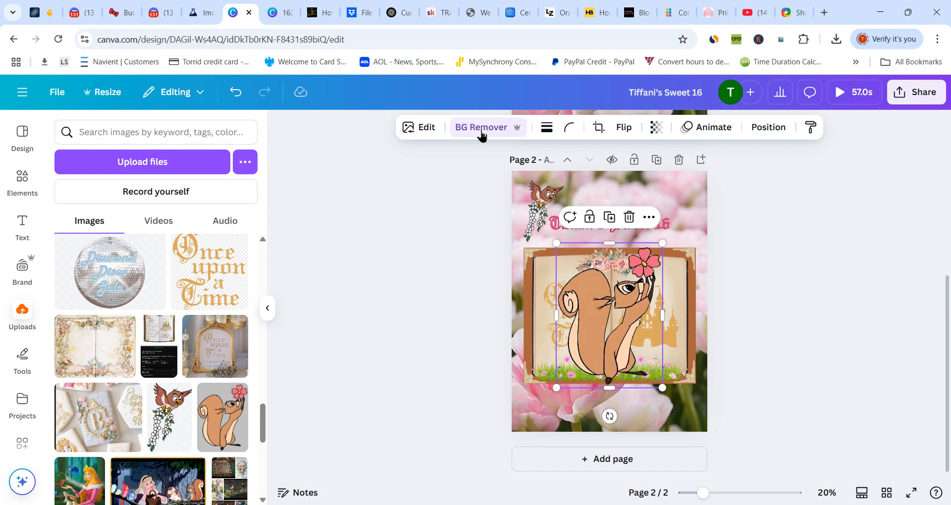
# - Shrink the squirrel and place it below the book in the page's lower-left corner, moving the book group slightly up
pyautogui.moveTo(594, 321); pyautogui.dragTo(577, 349)
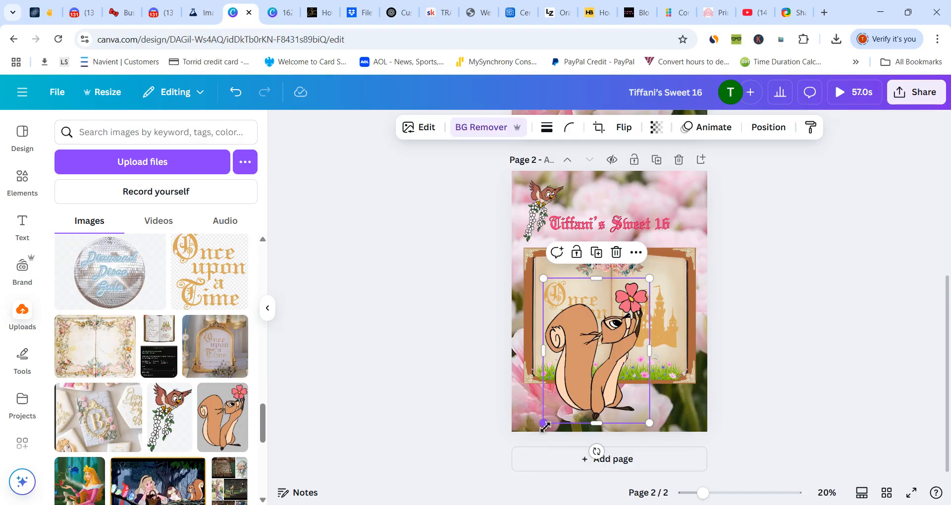
pyautogui.moveTo(573, 394); pyautogui.dragTo(561, 389)
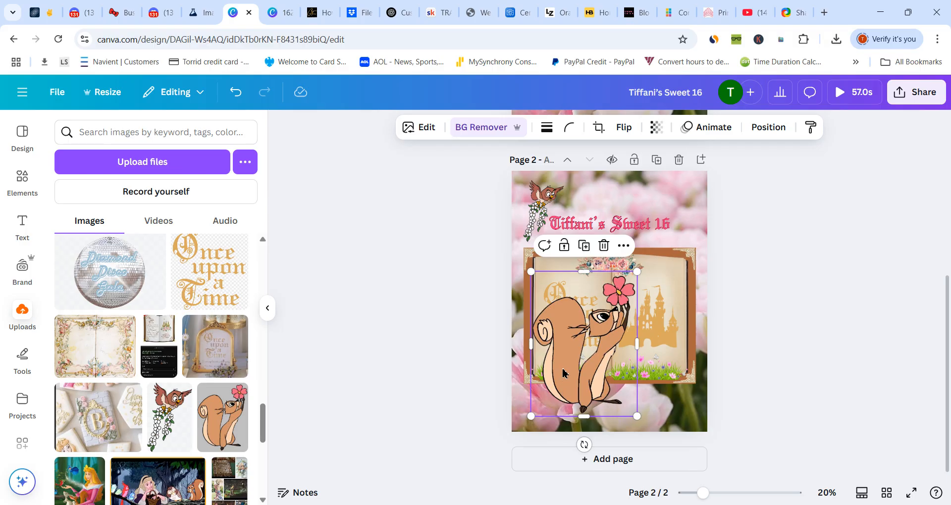
pyautogui.moveTo(563, 373); pyautogui.dragTo(559, 373)
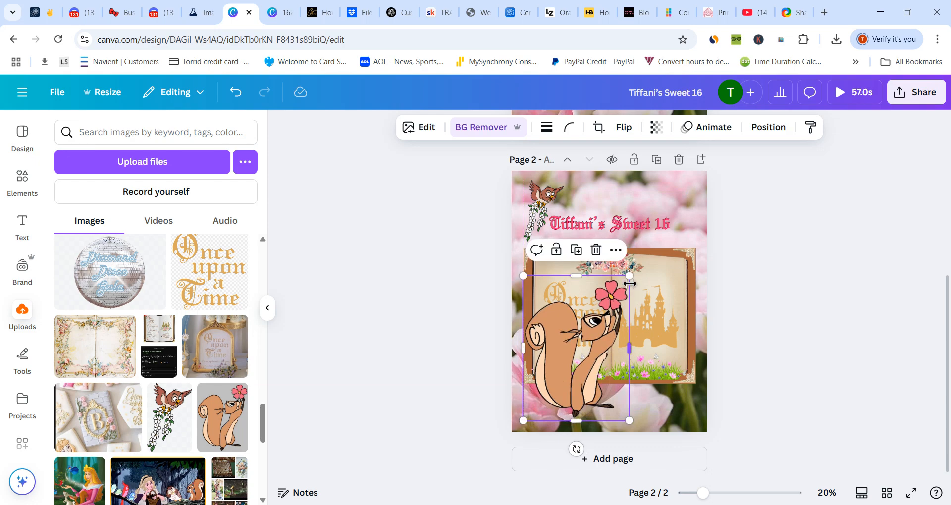
pyautogui.moveTo(630, 284); pyautogui.dragTo(564, 365)
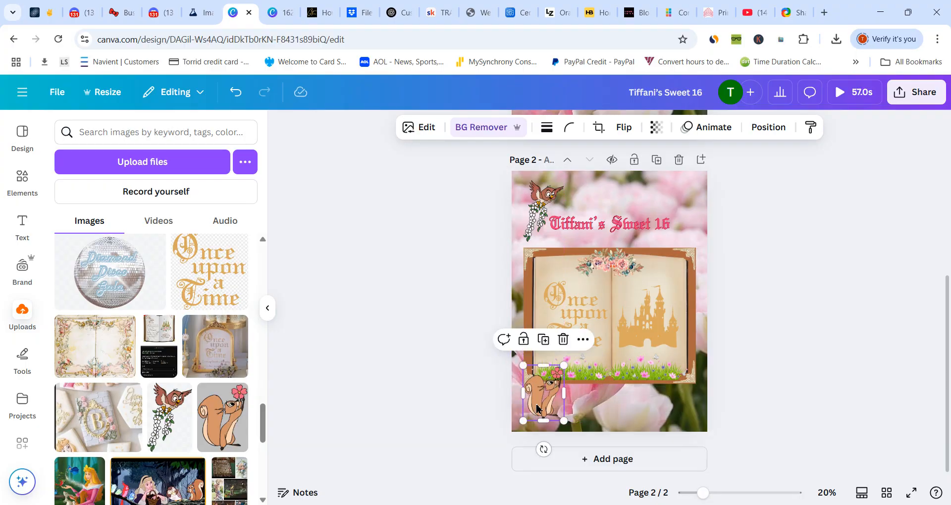
pyautogui.moveTo(537, 407); pyautogui.dragTo(555, 413)
pyautogui.moveTo(621, 323); pyautogui.dragTo(622, 316)
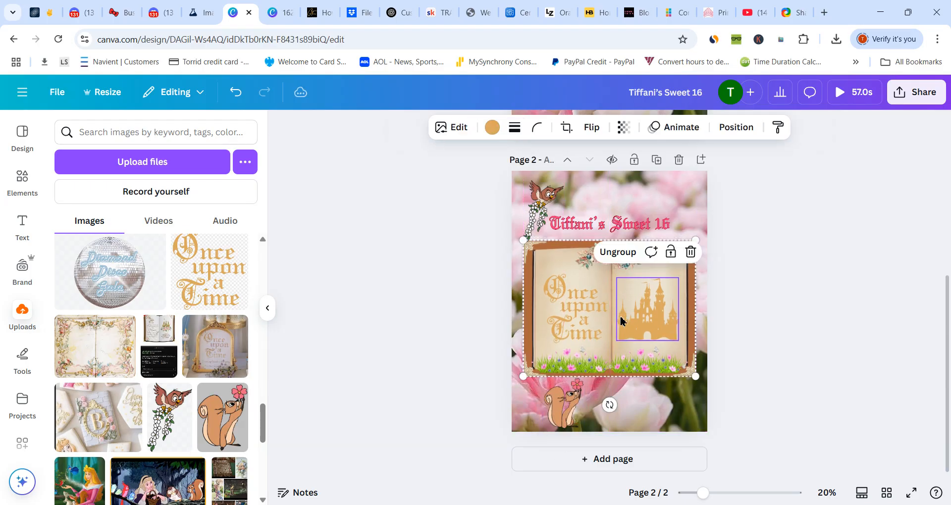
pyautogui.moveTo(565, 408); pyautogui.dragTo(552, 409)
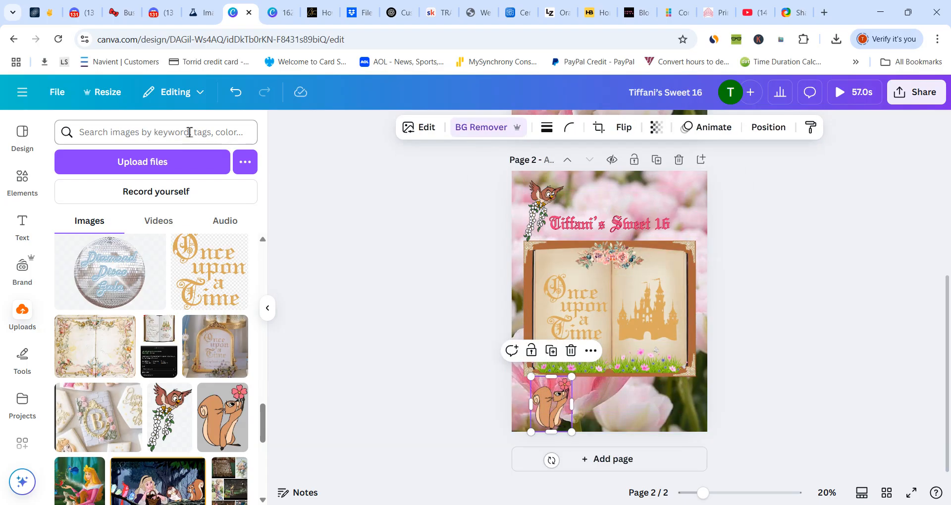
# - Open the animation options for the owl and browse to the general effects
pyautogui.click(11, 187)
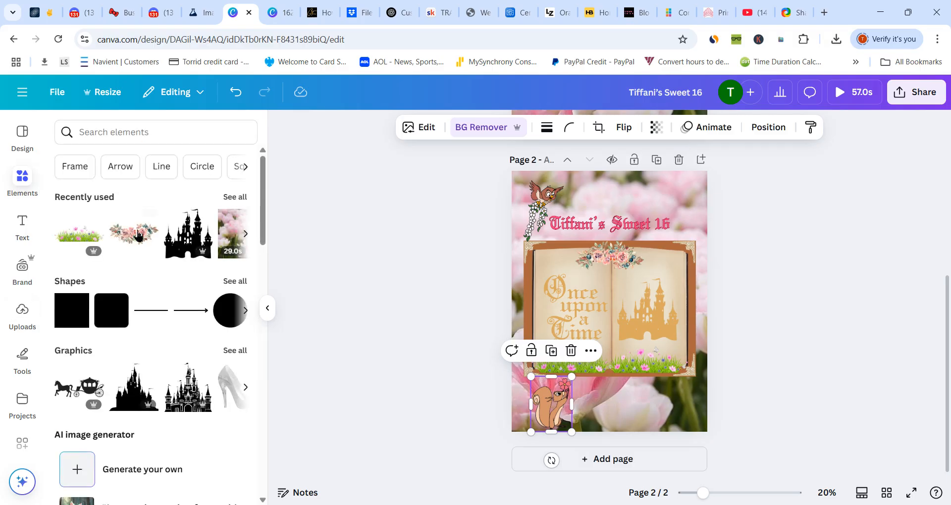
pyautogui.click(549, 200)
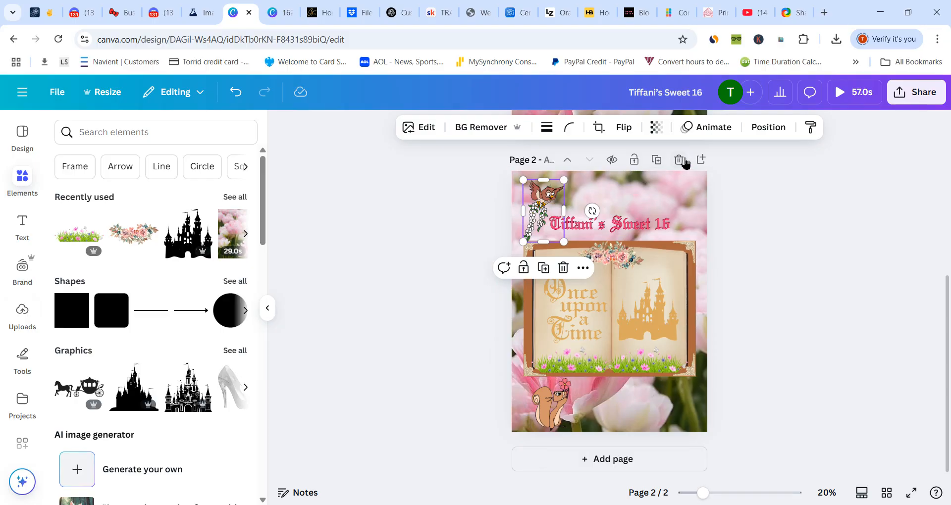
pyautogui.click(698, 130)
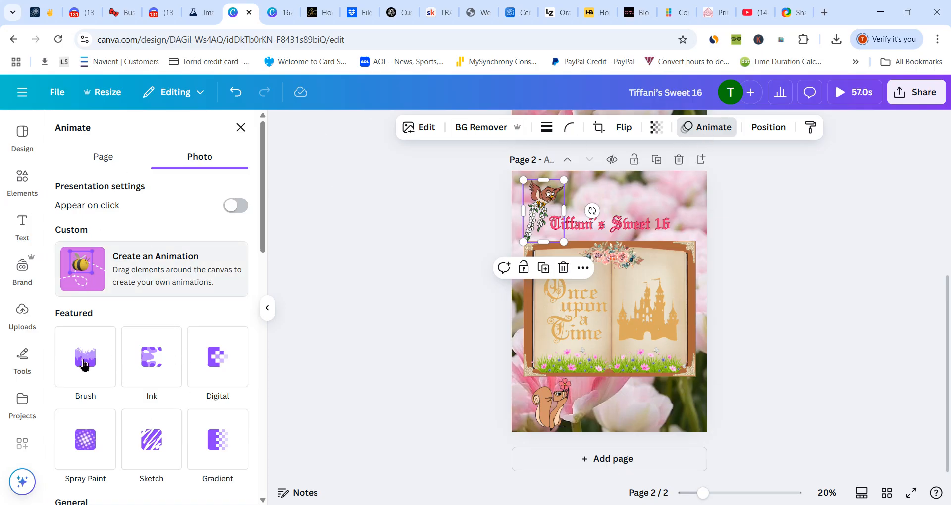
pyautogui.moveTo(263, 197)
pyautogui.mouseDown()
pyautogui.moveTo(272, 416)
pyautogui.moveTo(266, 294)
pyautogui.moveTo(267, 312)
pyautogui.mouseUp()
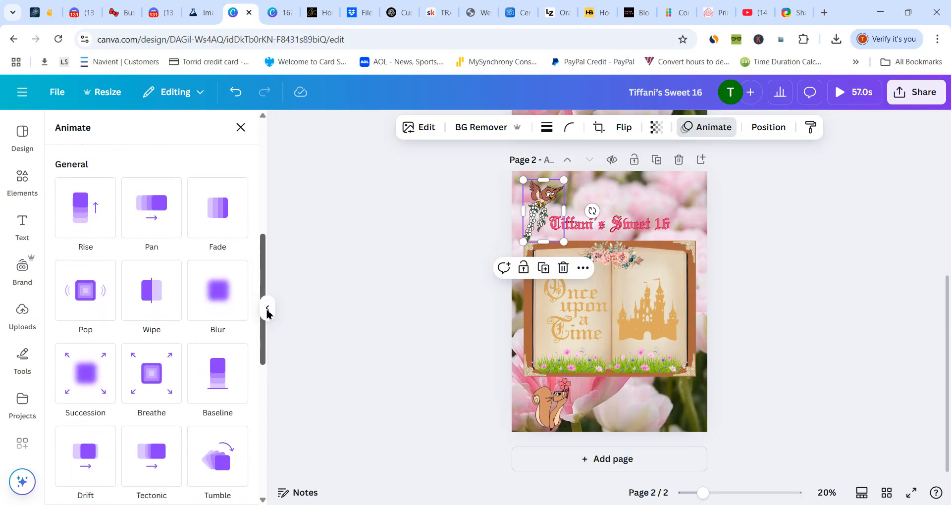
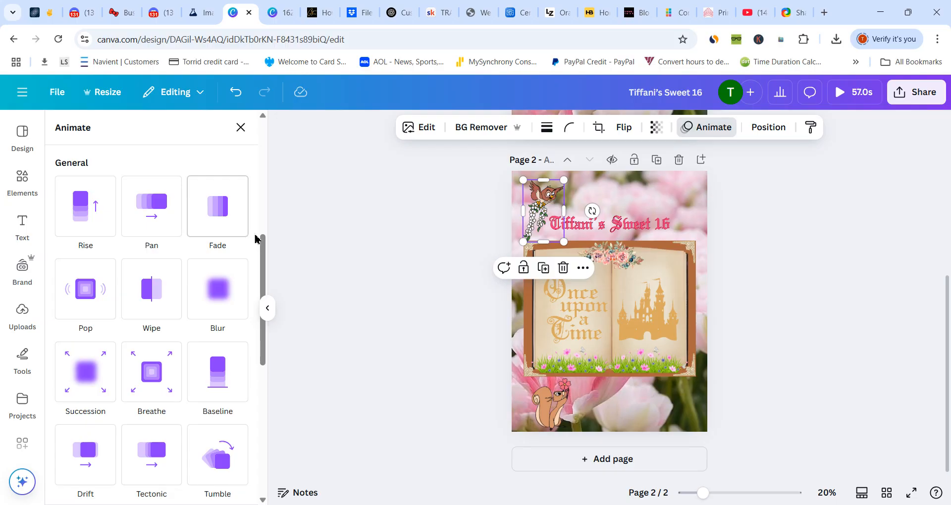
# - Apply the Tectonic animation to the owl at a reduced intensity, and the Stomp animation on enter to the book group
pyautogui.moveTo(263, 244); pyautogui.dragTo(263, 288)
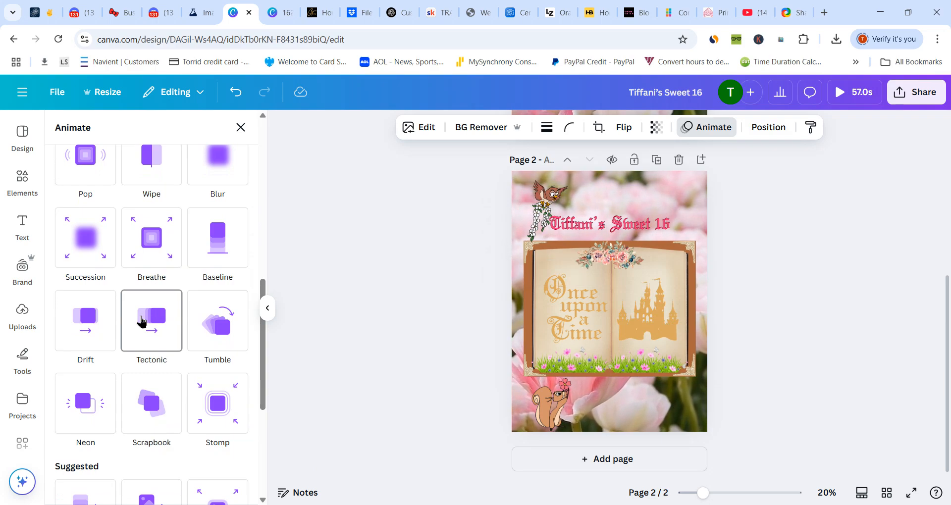
pyautogui.click(141, 321)
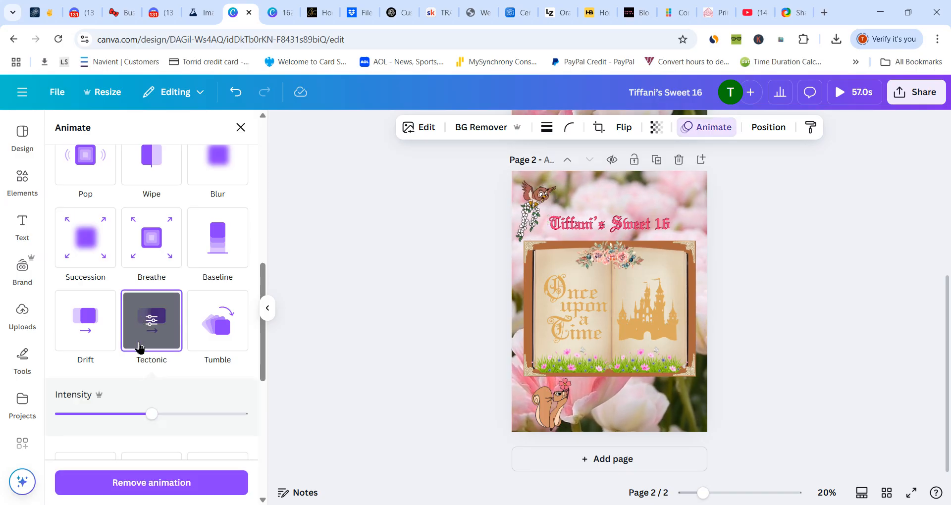
pyautogui.moveTo(262, 363); pyautogui.dragTo(268, 390)
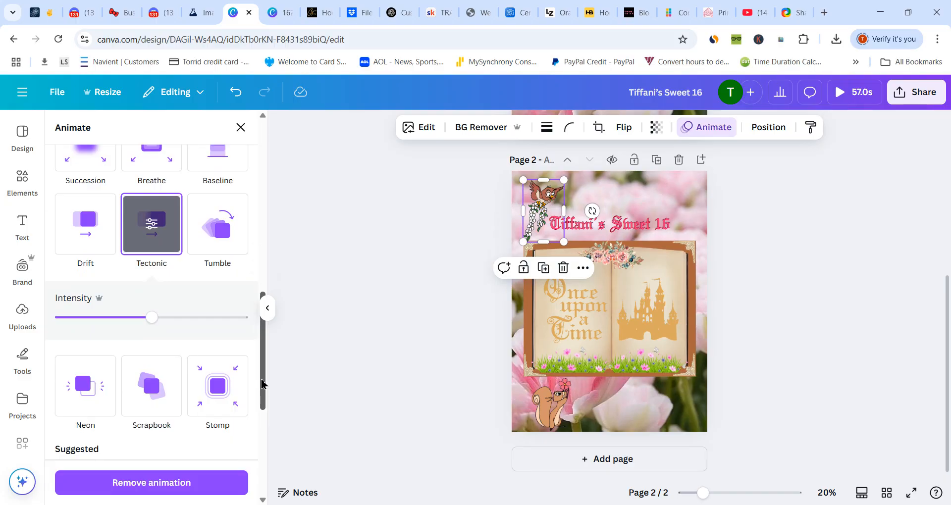
pyautogui.moveTo(149, 320); pyautogui.dragTo(131, 338)
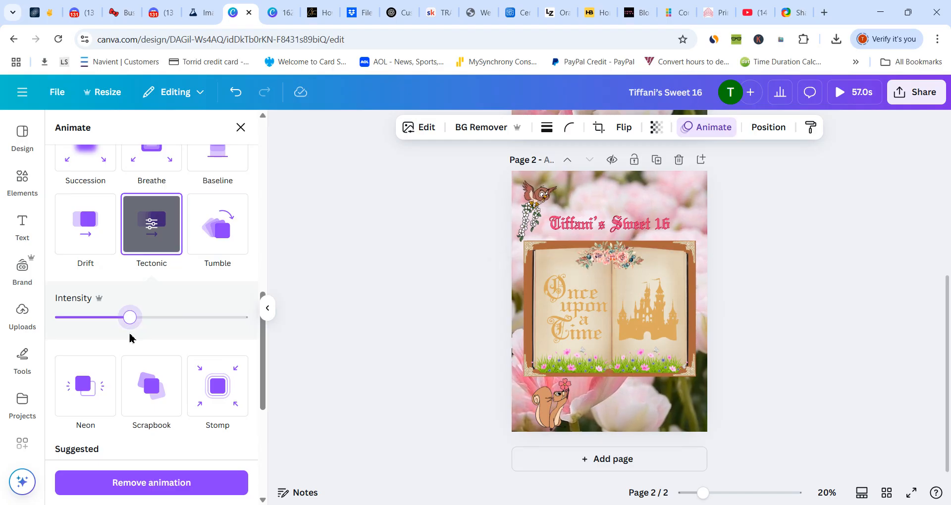
pyautogui.click(574, 330)
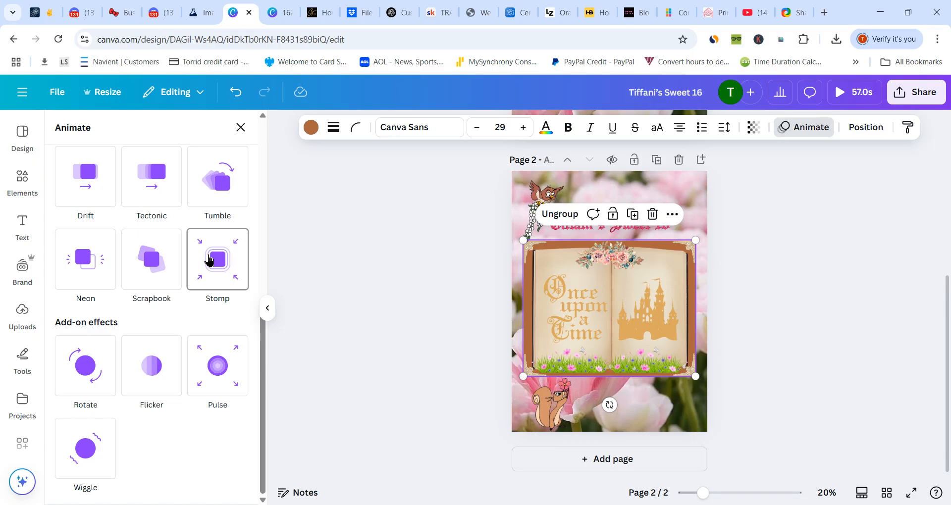
pyautogui.click(210, 261)
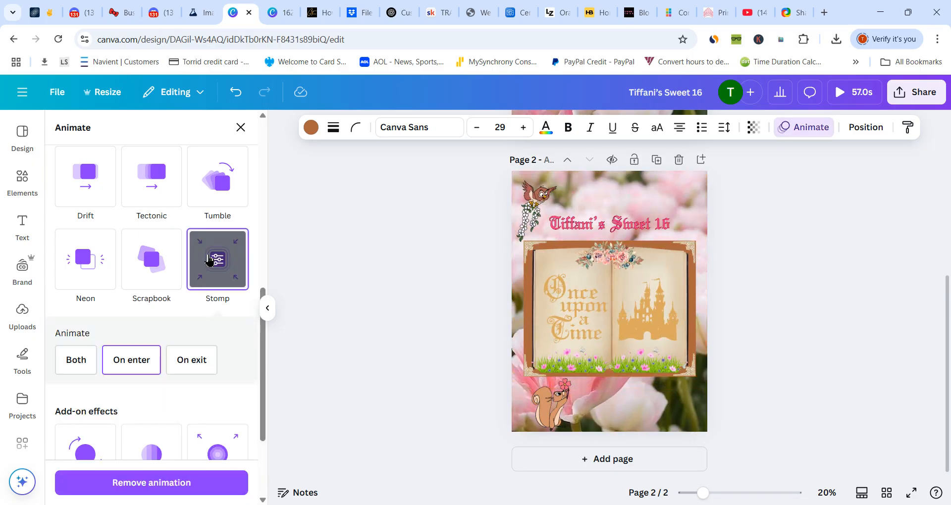
# - Delete the squirrel below the book from page 2
pyautogui.click(550, 407)
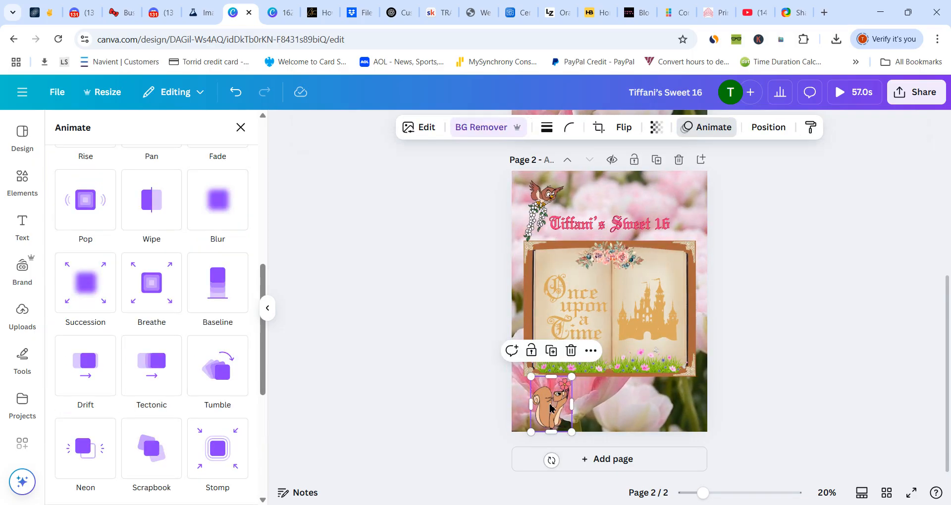
pyautogui.click(571, 351)
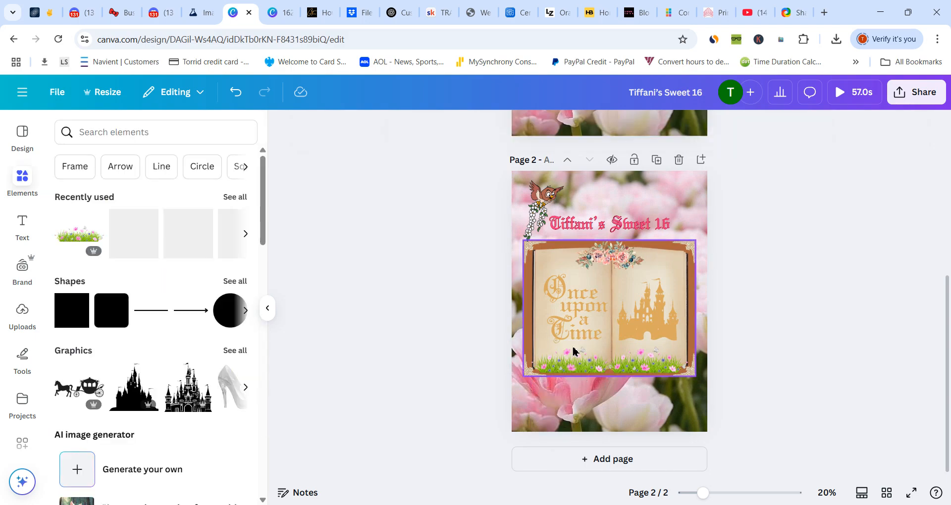
# - Try the Spread and Clarify text animations on the Sweet 16 heading, and apply Clarify on both enter and exit
pyautogui.click(595, 230)
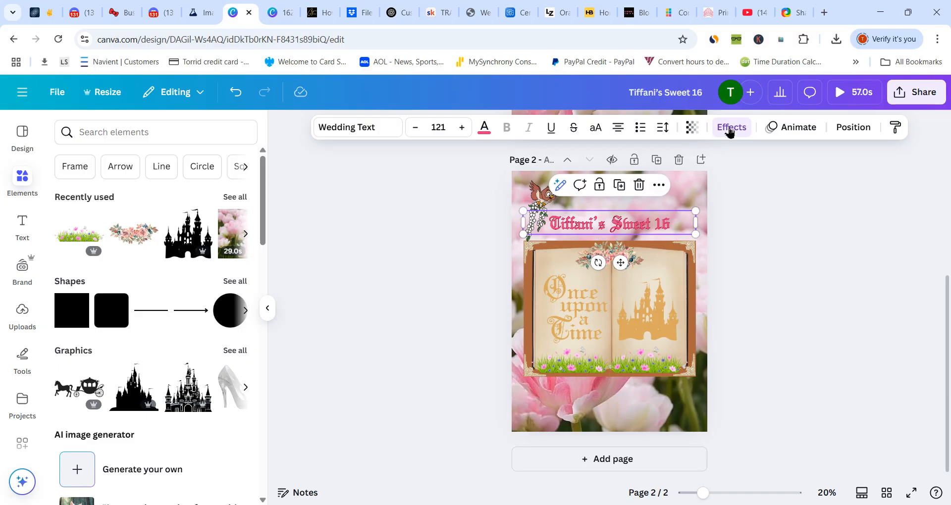
pyautogui.click(798, 130)
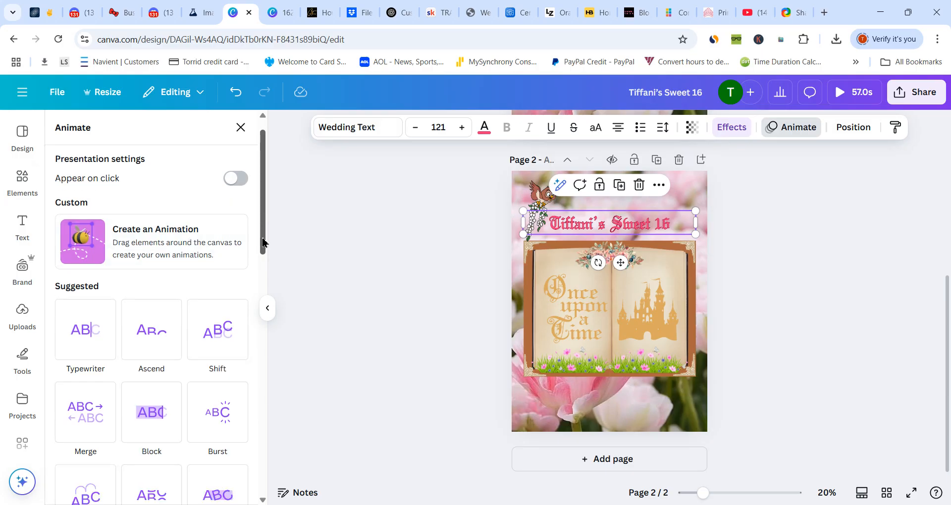
pyautogui.moveTo(262, 221); pyautogui.dragTo(266, 311)
pyautogui.click(152, 347)
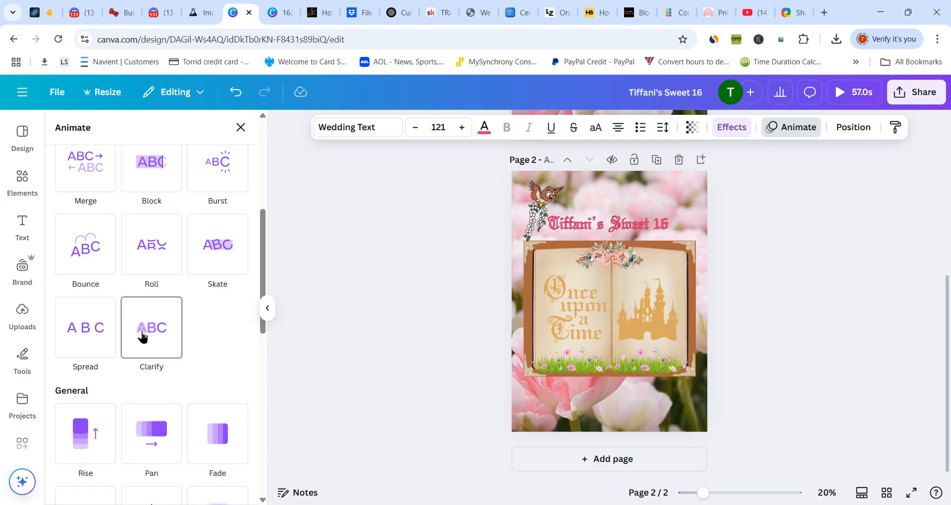
pyautogui.click(82, 342)
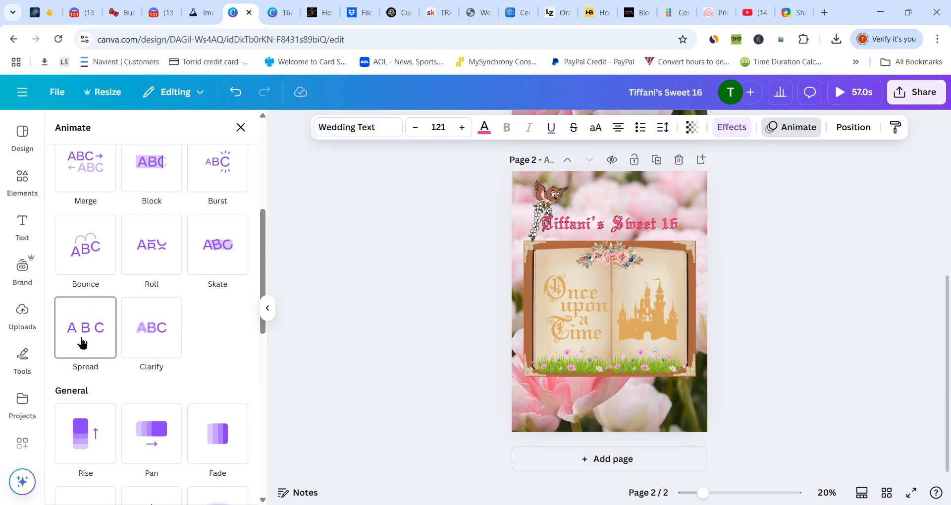
pyautogui.click(141, 329)
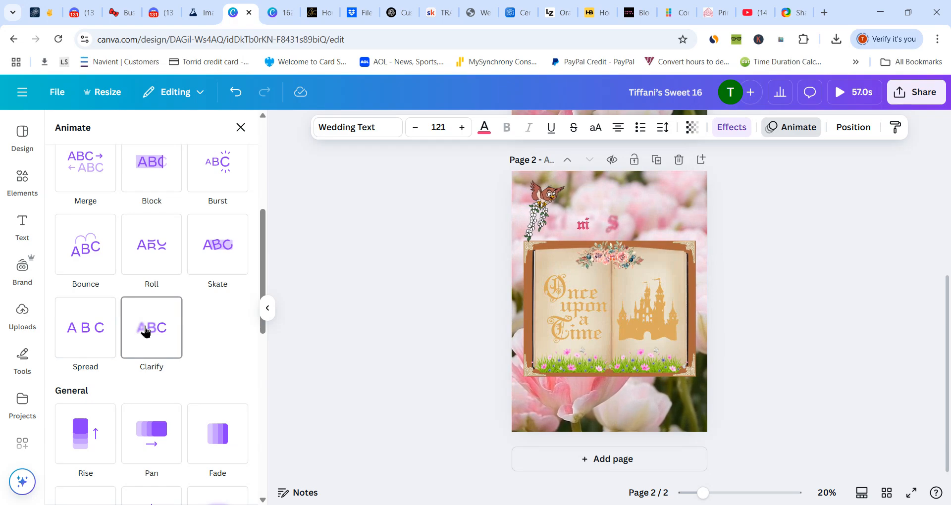
pyautogui.click(145, 331)
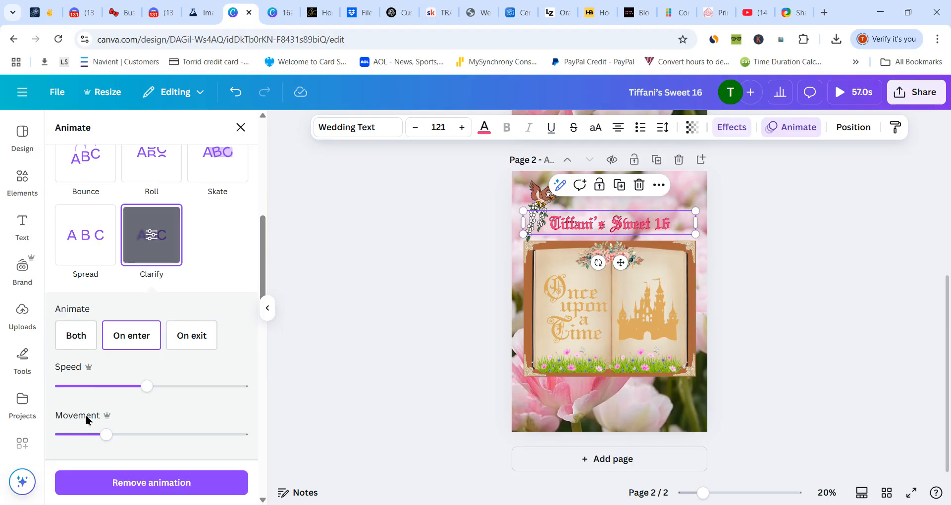
pyautogui.click(146, 387)
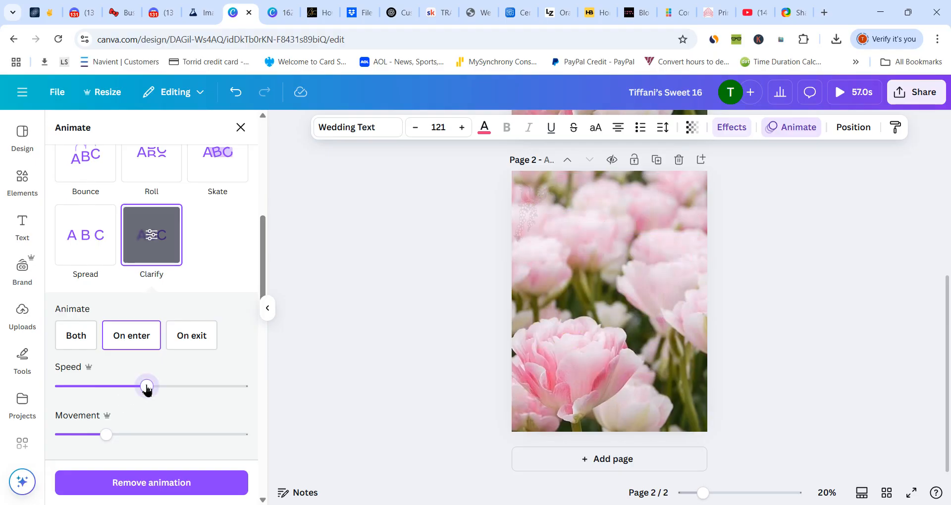
pyautogui.click(76, 337)
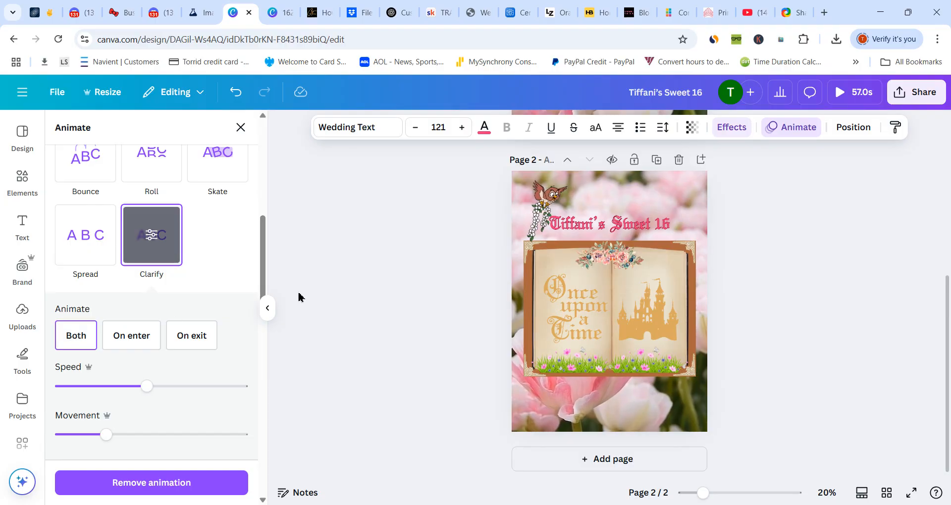
# - Move the owl slightly up and to the left, and move the Sweet 16 heading slightly up above the book
pyautogui.click(545, 200)
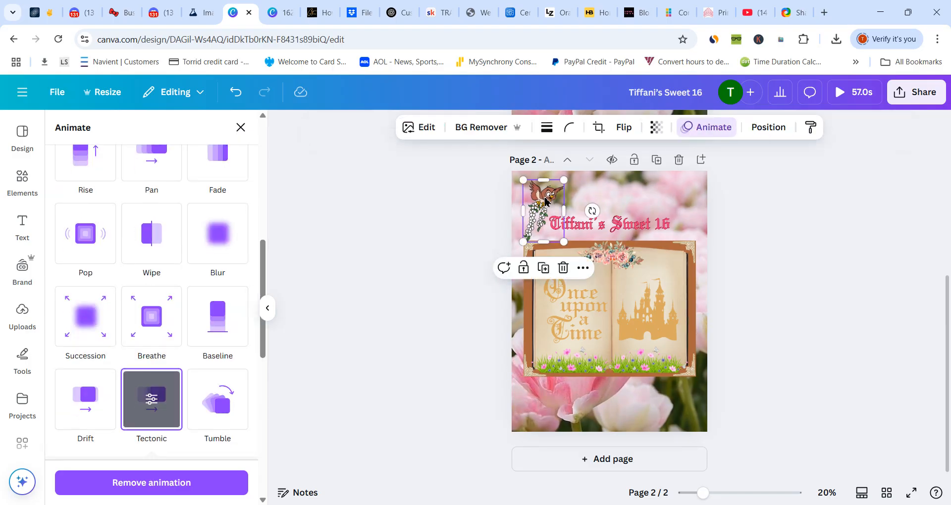
pyautogui.moveTo(545, 200); pyautogui.dragTo(542, 191)
pyautogui.moveTo(602, 233); pyautogui.dragTo(602, 224)
# - Check the page alignment options for the Sweet 16 heading and for the book group
pyautogui.click(658, 178)
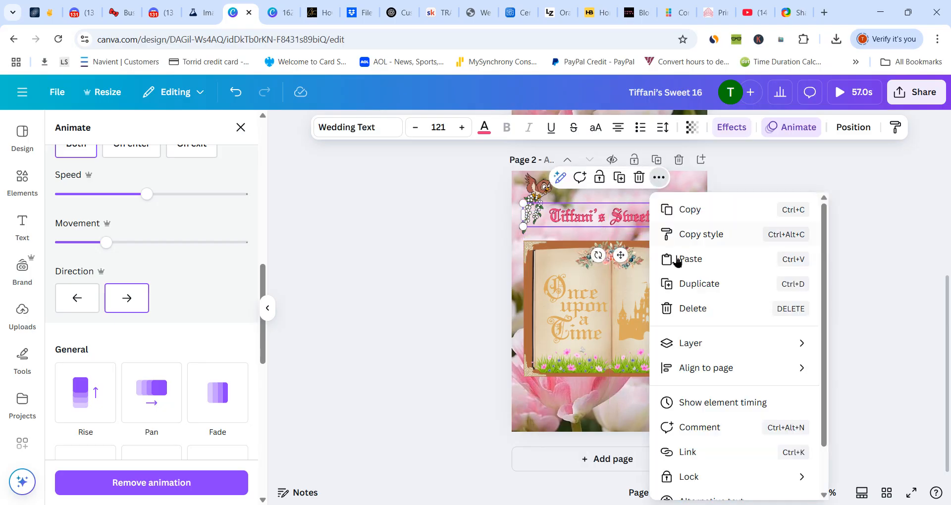
pyautogui.moveTo(686, 369)
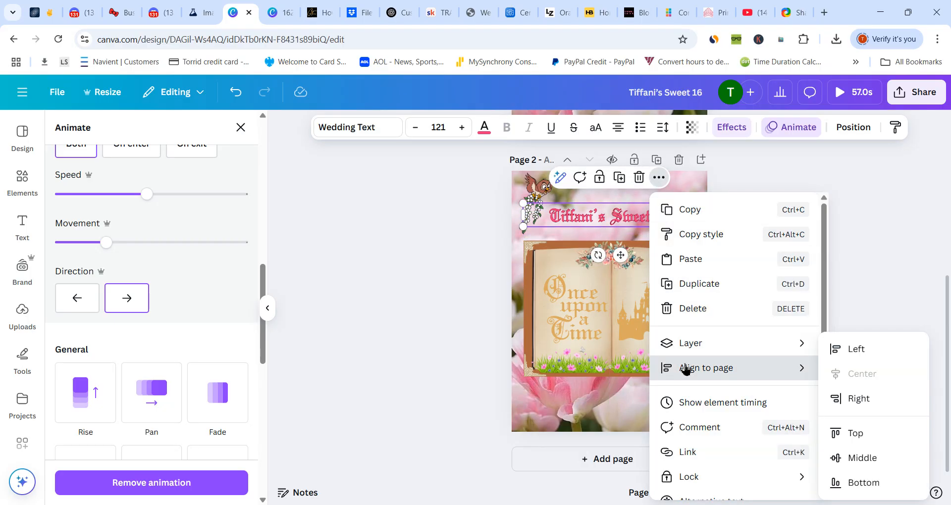
pyautogui.click(600, 382)
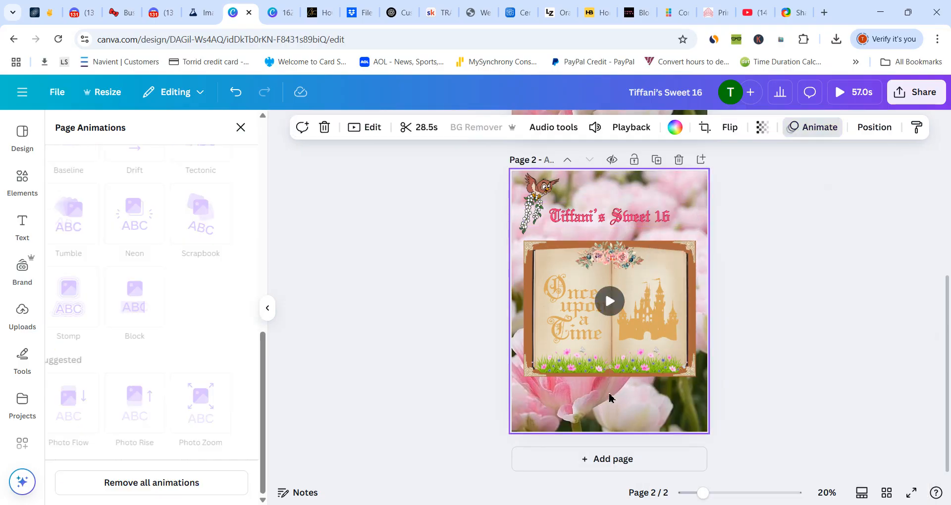
pyautogui.click(596, 366)
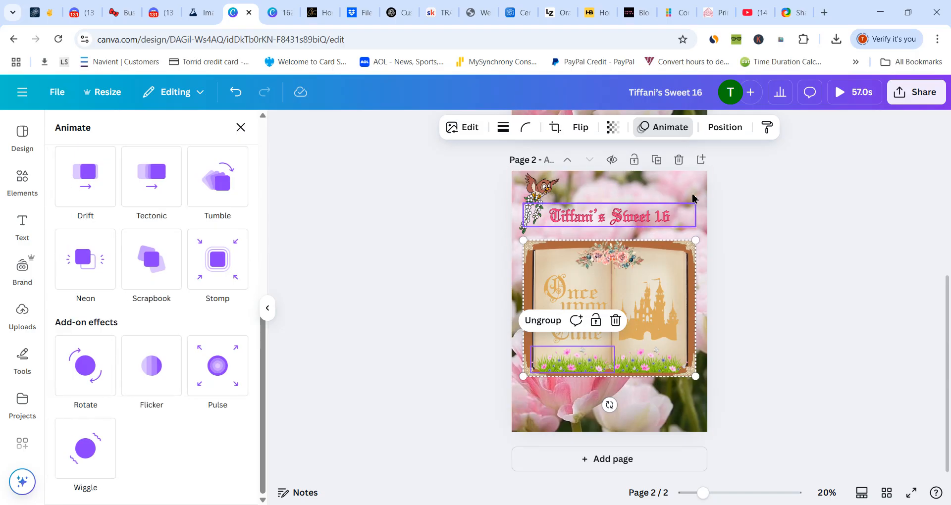
pyautogui.click(736, 132)
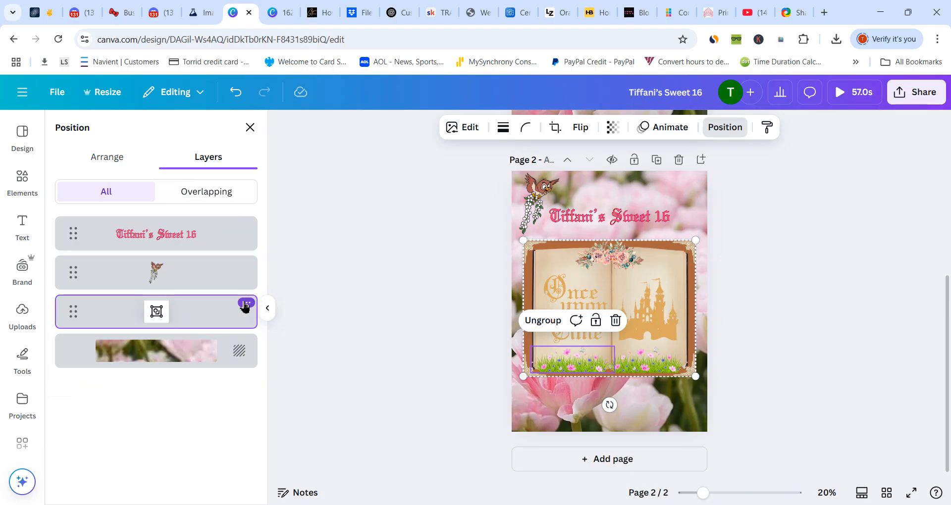
pyautogui.click(245, 303)
pyautogui.moveTo(276, 231)
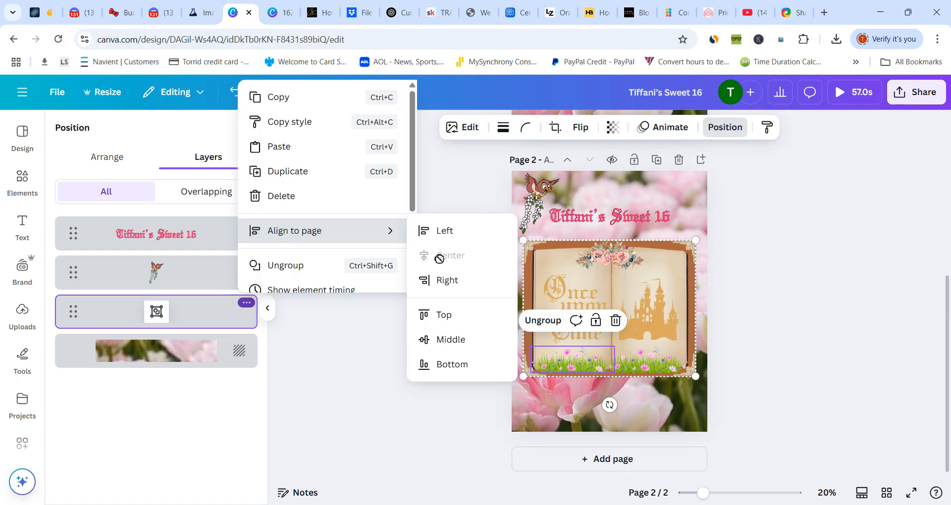
pyautogui.click(778, 285)
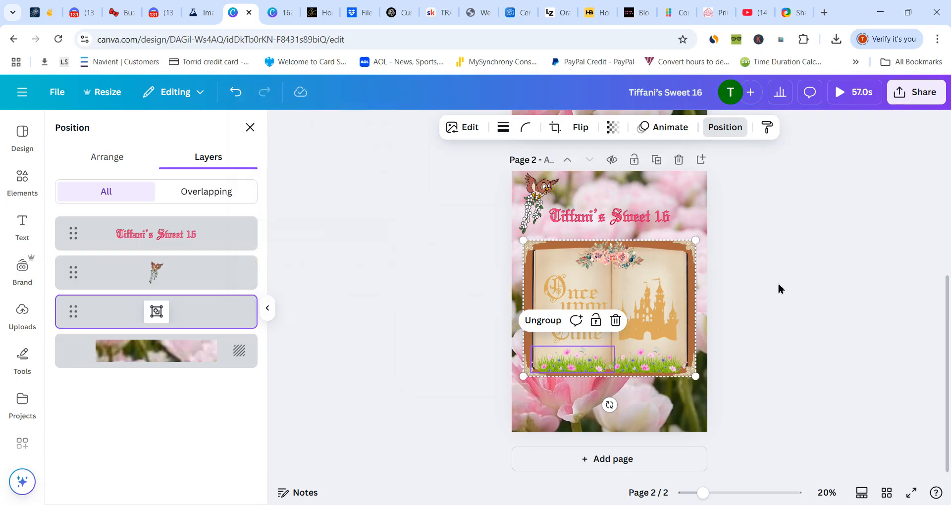
pyautogui.click(779, 286)
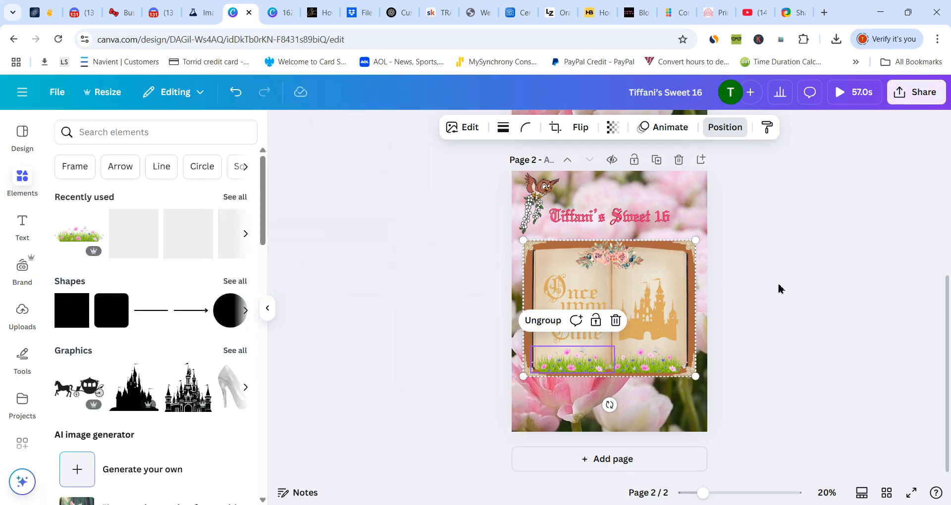
pyautogui.click(668, 402)
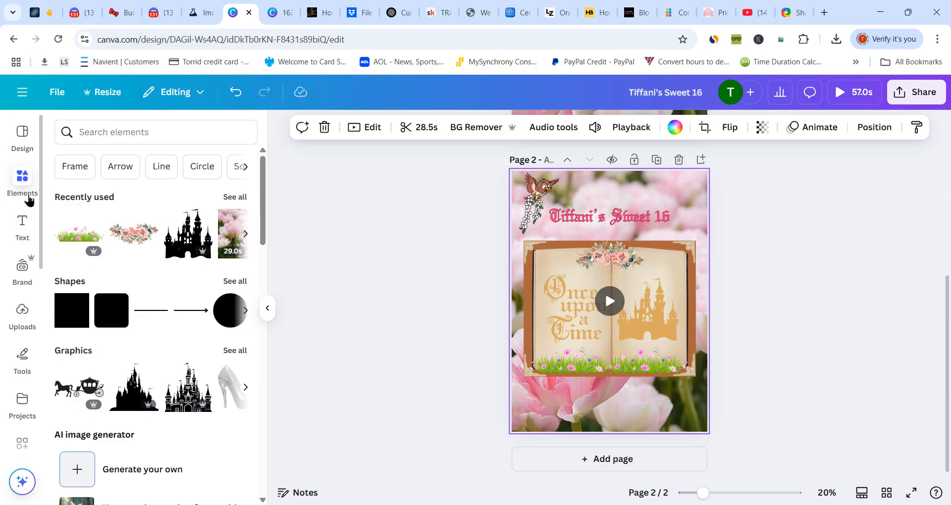
# - Search the elements for "sparkler" and add the free animated Fading Sparkler Circle graphic over the book
pyautogui.click(135, 132)
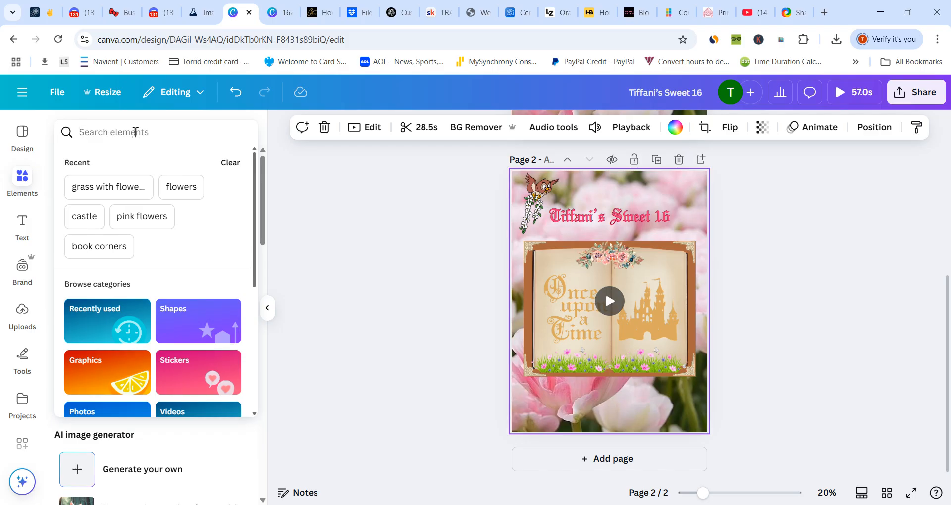
pyautogui.click(135, 132)
pyautogui.write('sparkler')
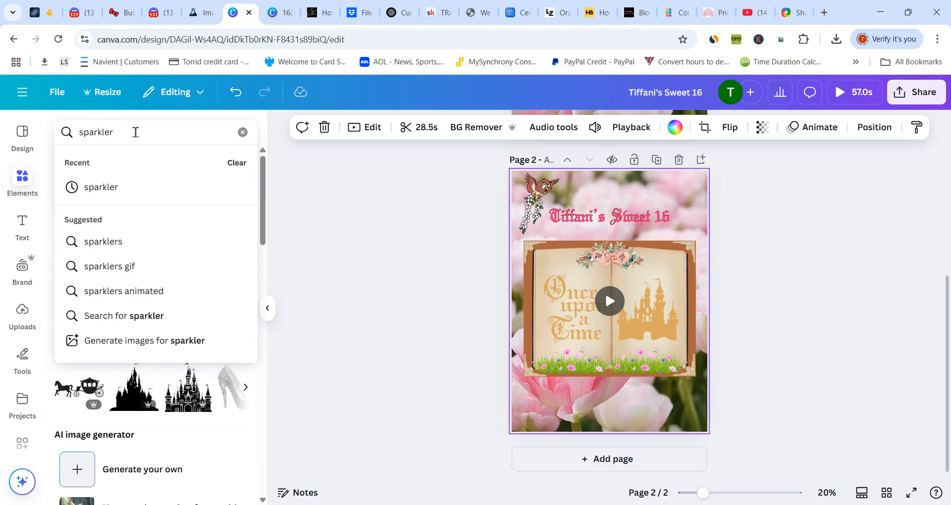
pyautogui.press('Return')
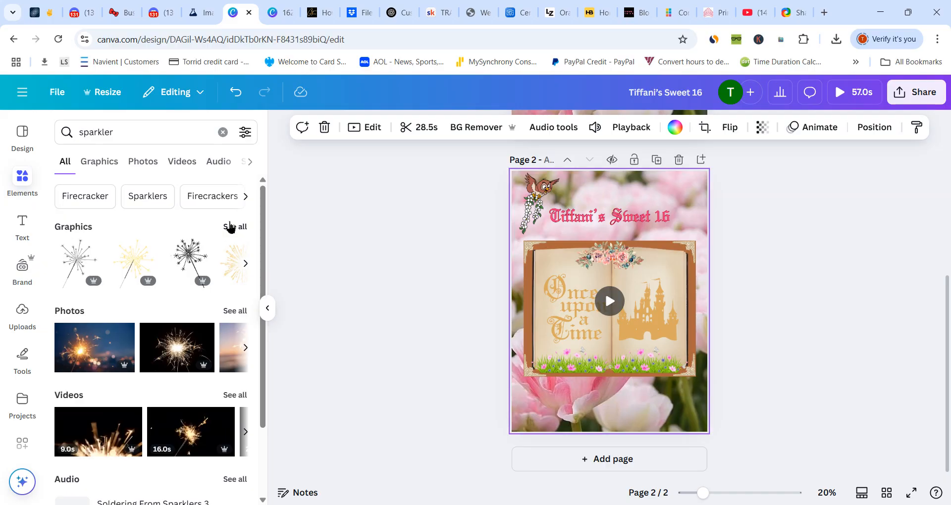
pyautogui.click(230, 226)
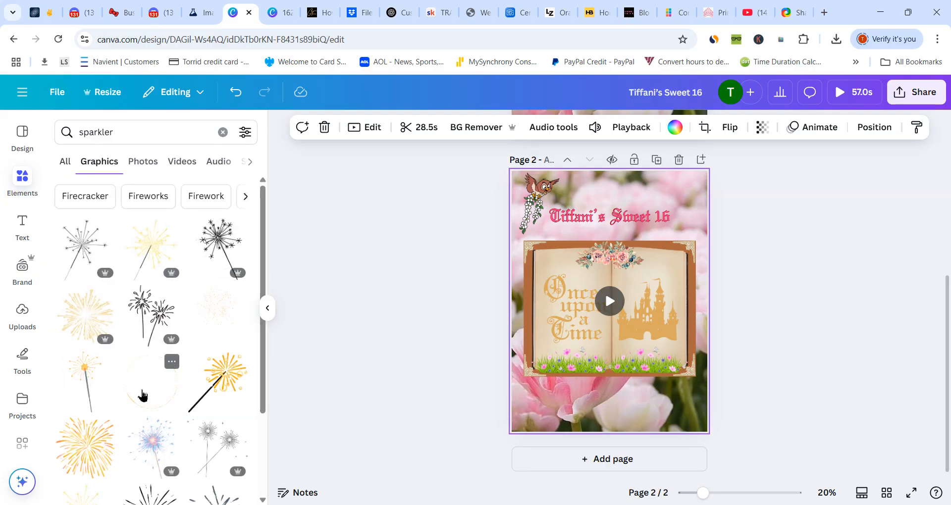
pyautogui.click(143, 395)
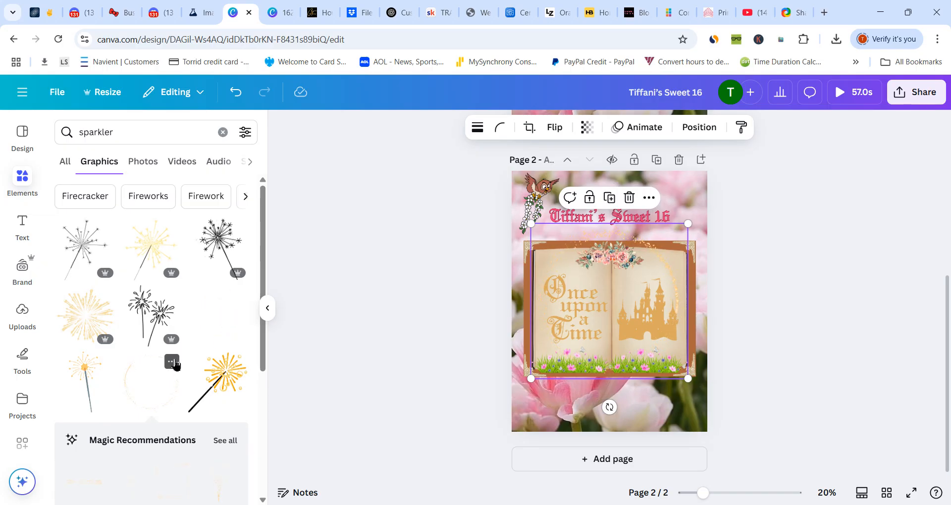
# - Save the Fading Sparkler Circle graphic to the Fancy Details folder
pyautogui.click(171, 362)
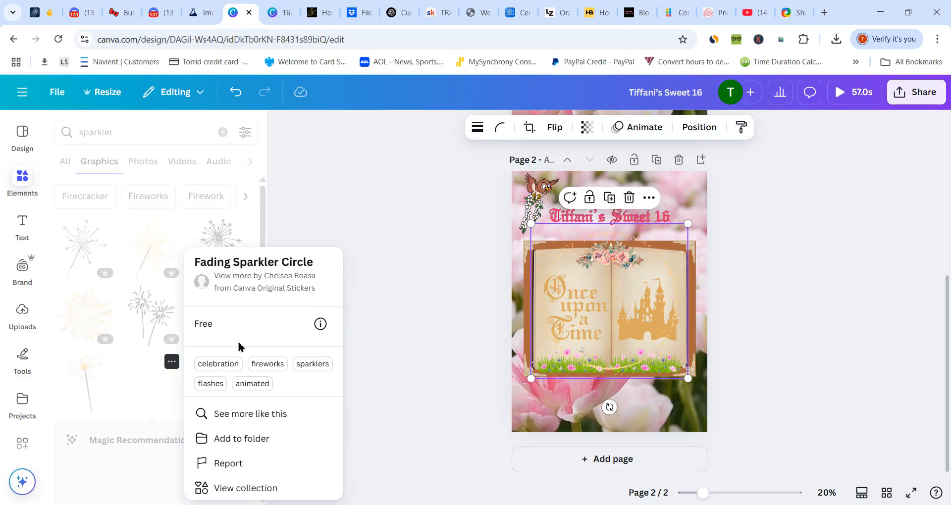
pyautogui.click(241, 438)
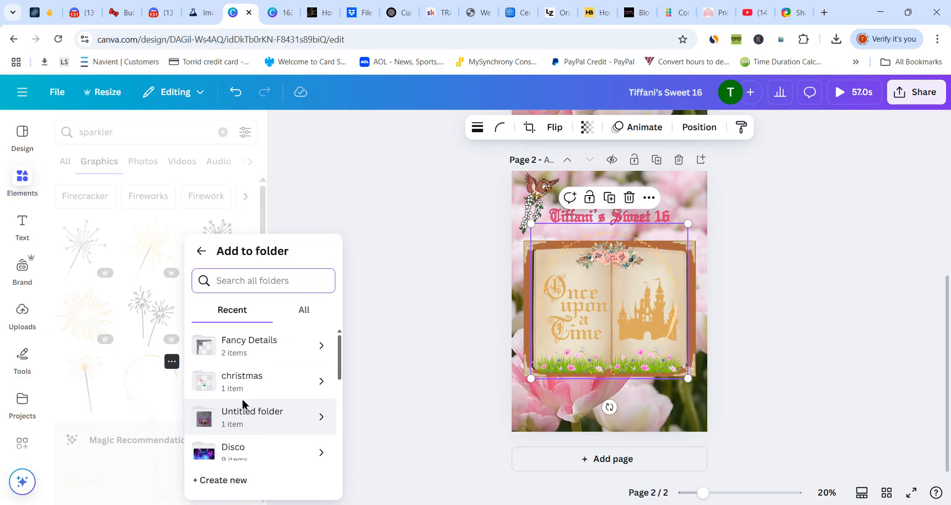
pyautogui.click(244, 346)
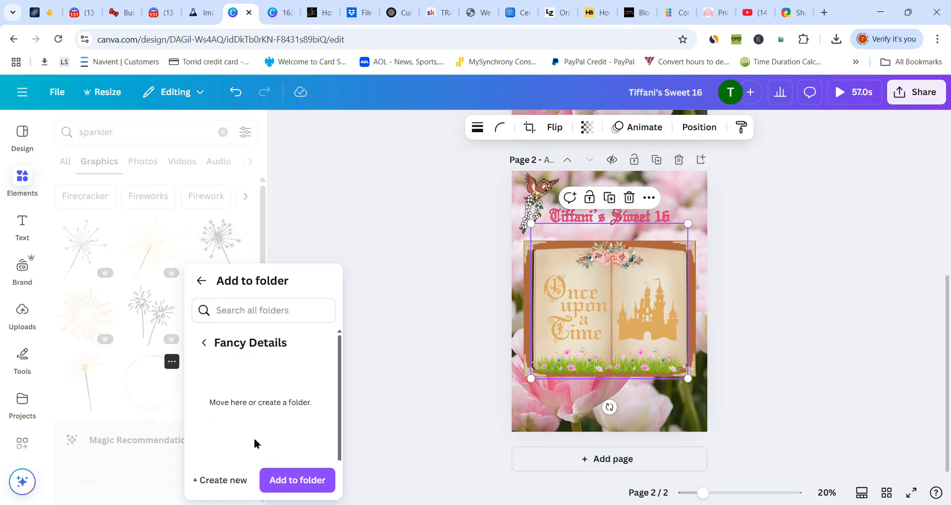
pyautogui.click(272, 479)
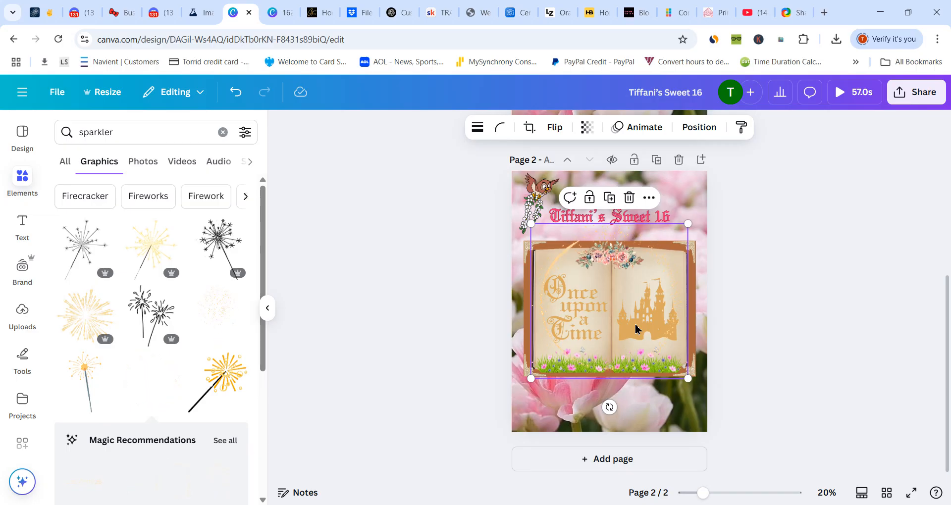
# - Move the sparkler circle slightly down and enlarge it to nearly span the book's width
pyautogui.moveTo(636, 329); pyautogui.dragTo(635, 339)
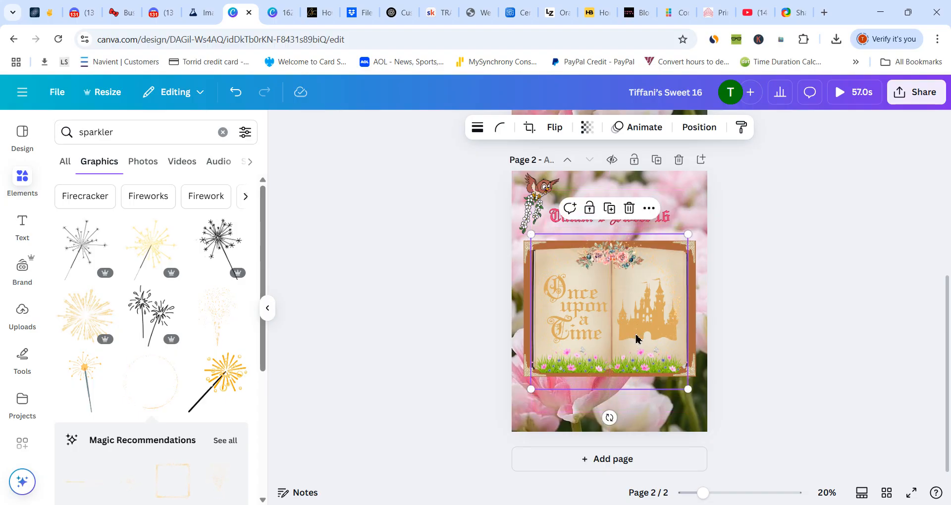
pyautogui.moveTo(532, 392); pyautogui.dragTo(531, 399)
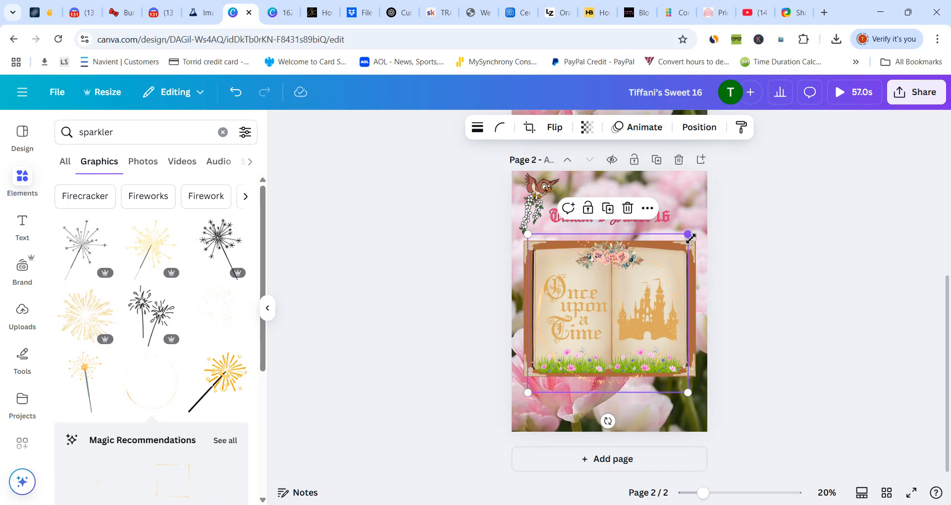
pyautogui.moveTo(688, 234)
pyautogui.mouseDown()
pyautogui.moveTo(694, 219)
pyautogui.moveTo(689, 230)
pyautogui.mouseUp()
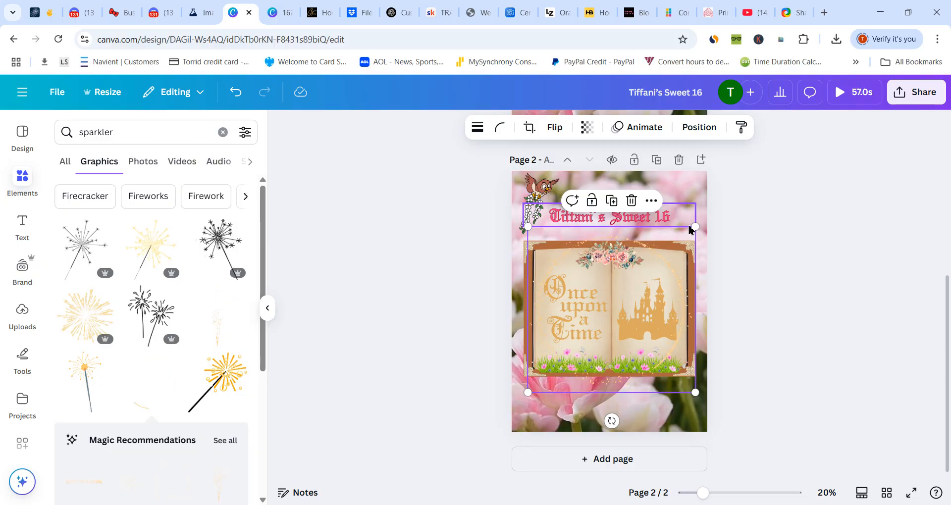
pyautogui.click(791, 317)
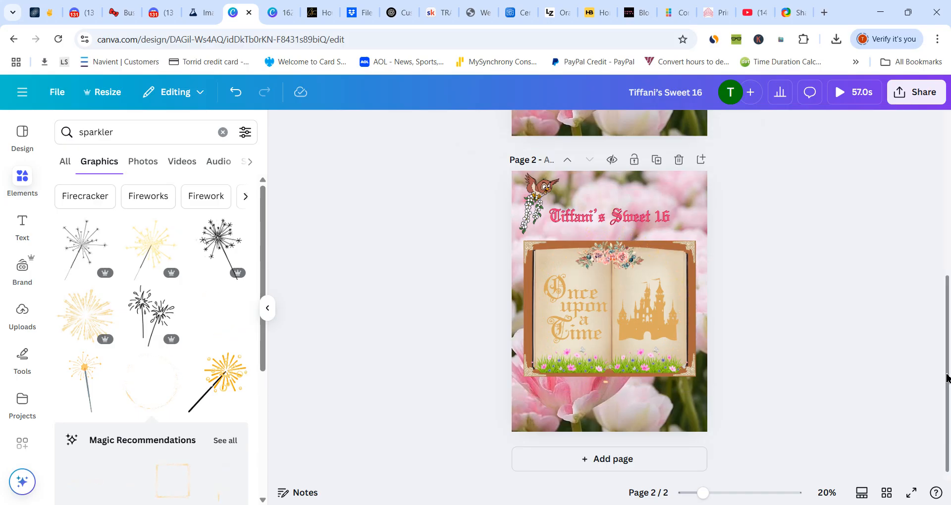
# - Delete the first of the two pages and preview the remaining design
pyautogui.moveTo(946, 379); pyautogui.dragTo(949, 229)
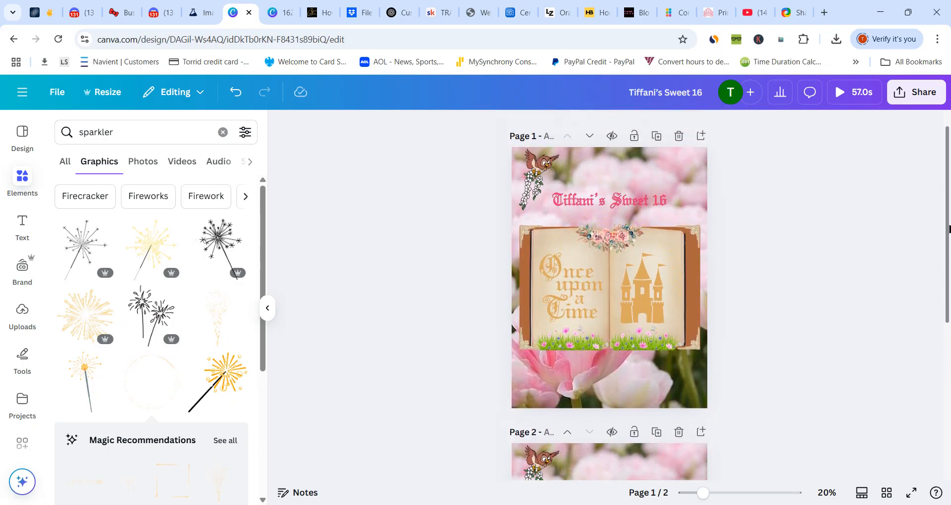
pyautogui.click(678, 136)
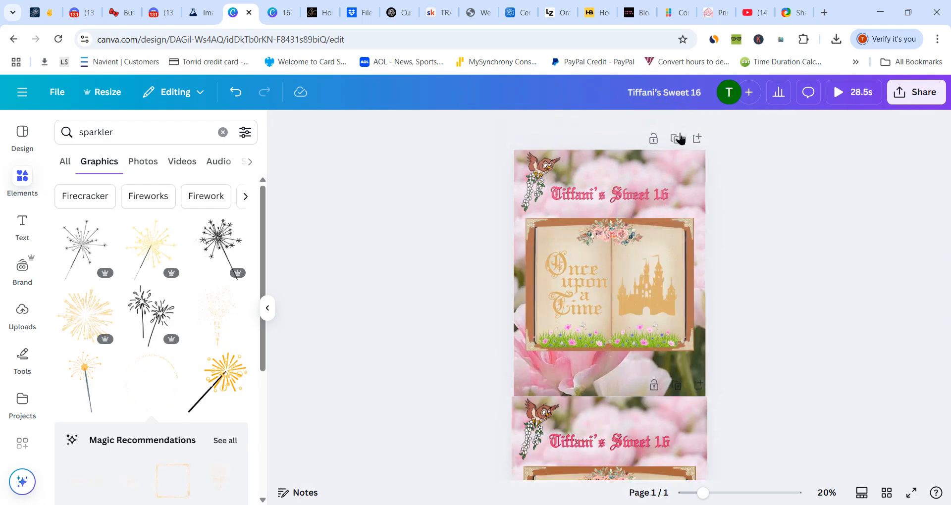
pyautogui.click(840, 93)
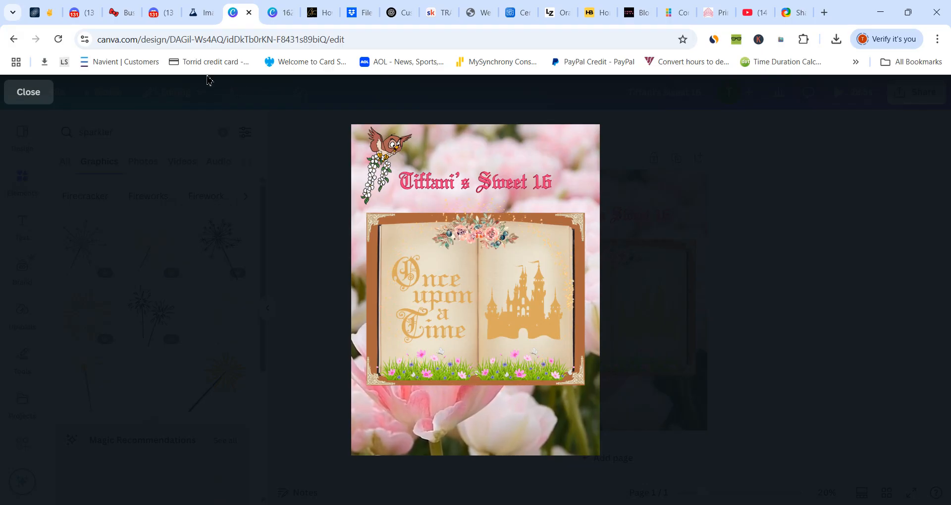
pyautogui.click(44, 97)
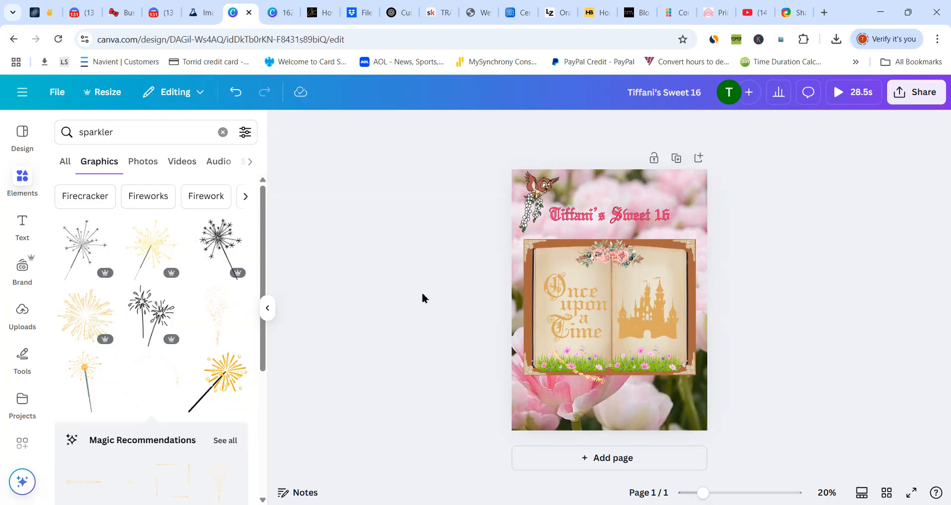
# - Browse the animation and add-on effects available for the sparkler circle
pyautogui.click(539, 291)
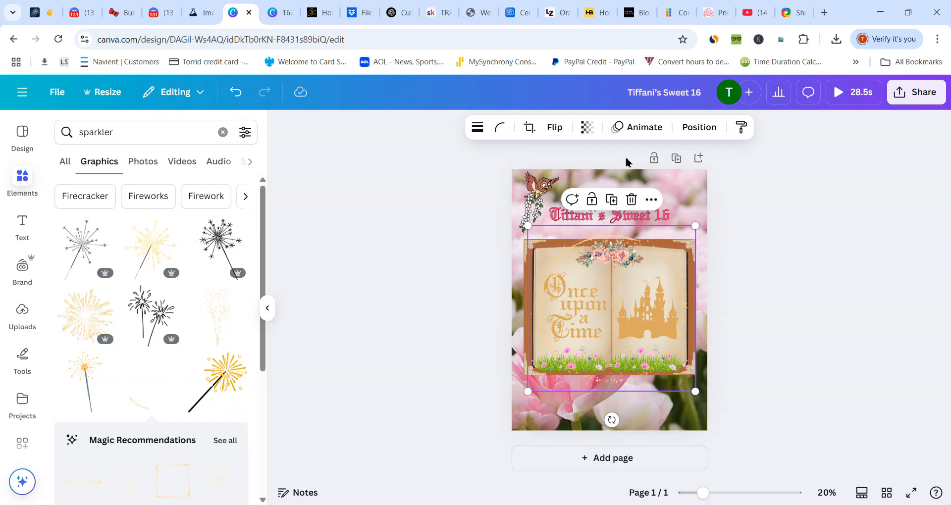
pyautogui.click(644, 129)
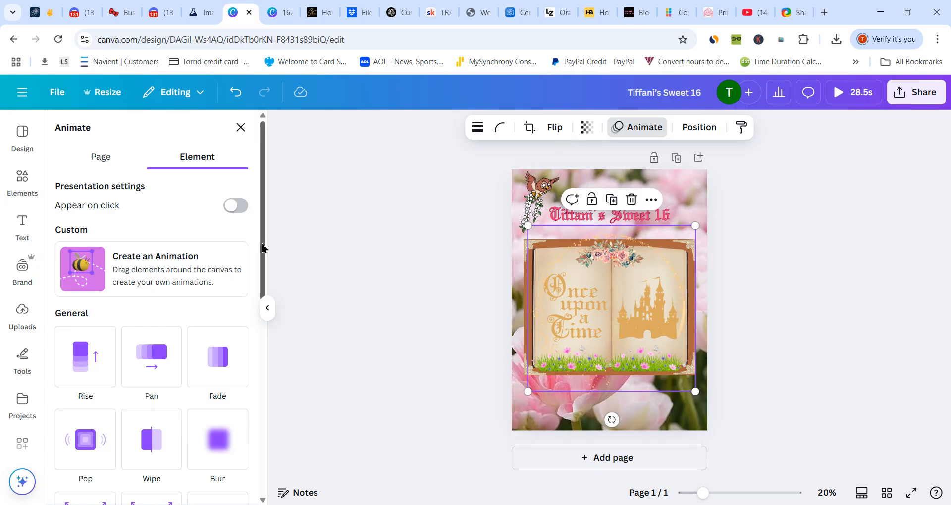
pyautogui.moveTo(263, 244); pyautogui.dragTo(263, 501)
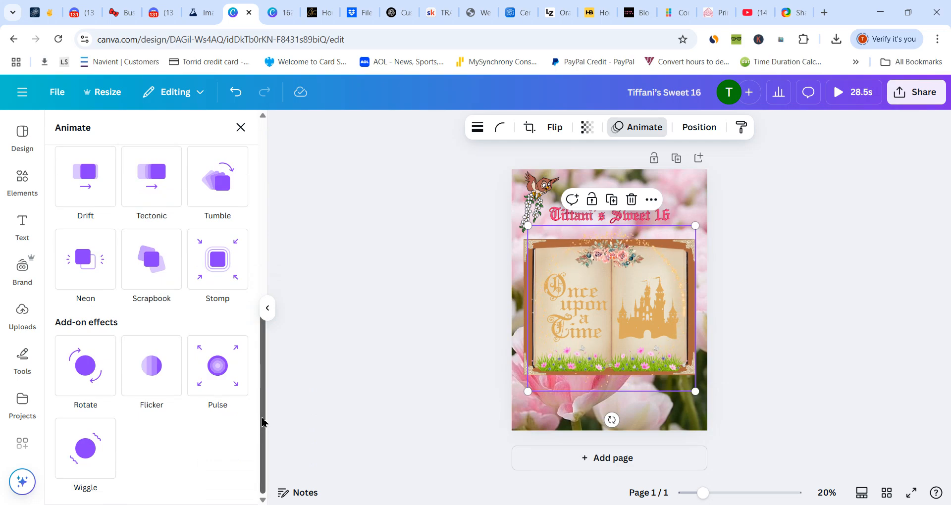
pyautogui.moveTo(263, 422); pyautogui.dragTo(264, 382)
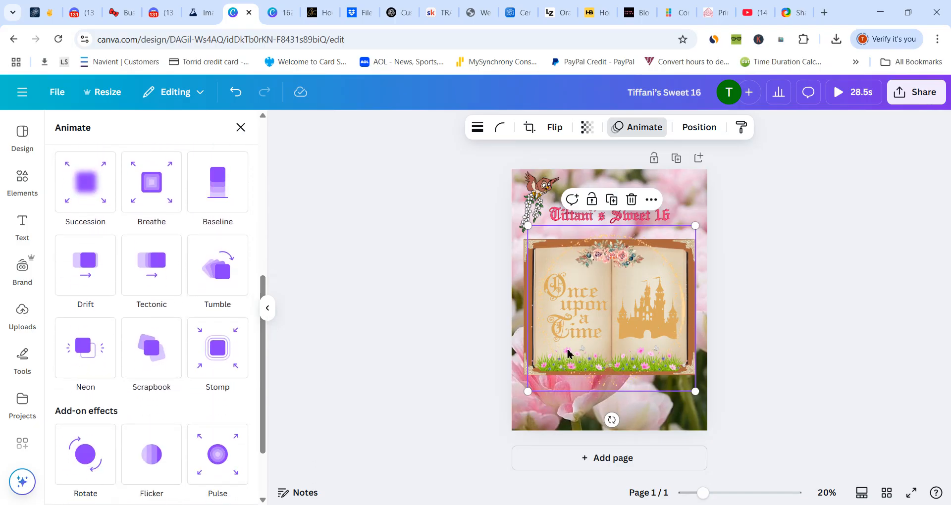
# - Move the sparkler circle up off the book, try the Scrapbook animation on the grass in the book group, and remove it
pyautogui.click(639, 281)
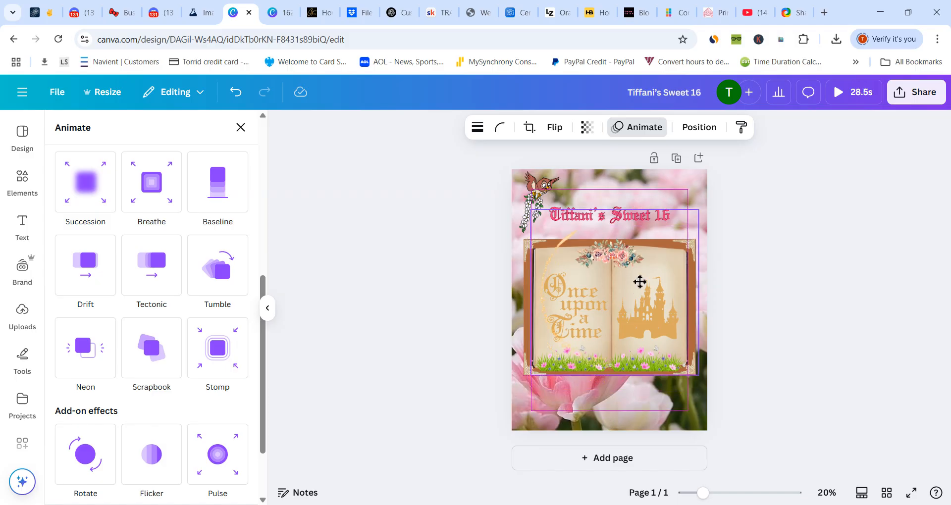
pyautogui.click(559, 355)
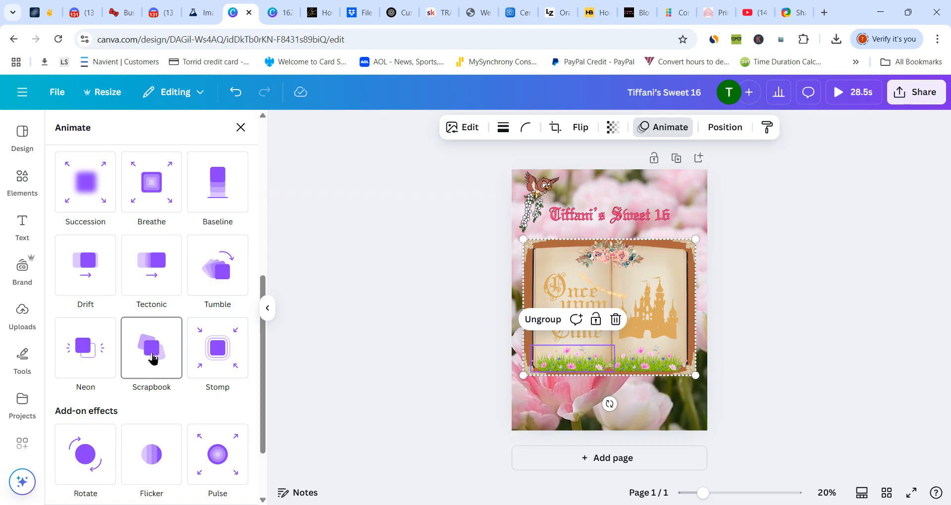
pyautogui.click(153, 359)
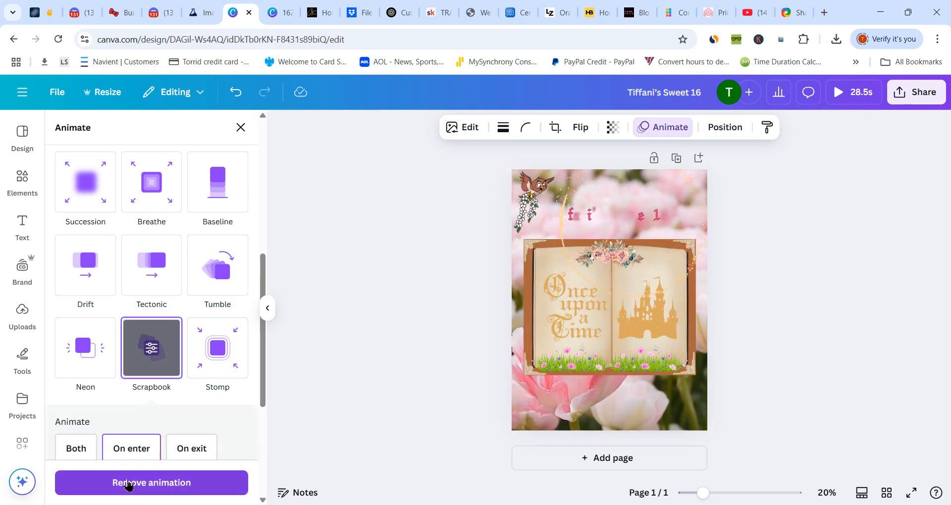
pyautogui.click(128, 483)
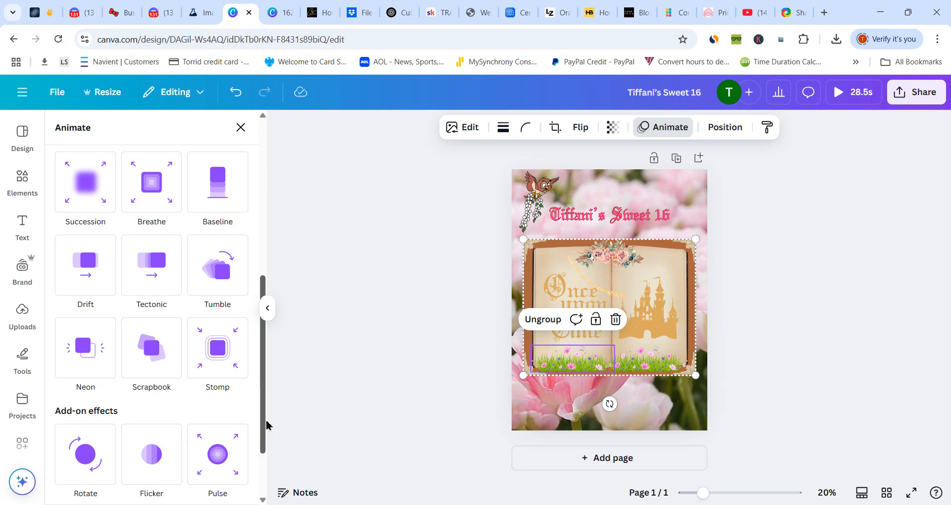
# - Move the sparkler circle back down over the book
pyautogui.moveTo(263, 400)
pyautogui.mouseDown()
pyautogui.moveTo(262, 460)
pyautogui.moveTo(262, 399)
pyautogui.mouseUp()
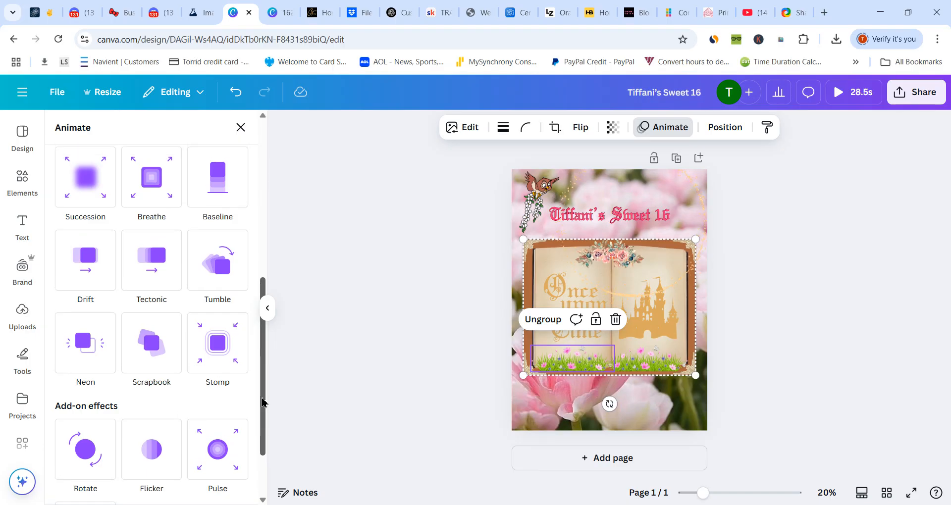
pyautogui.click(628, 367)
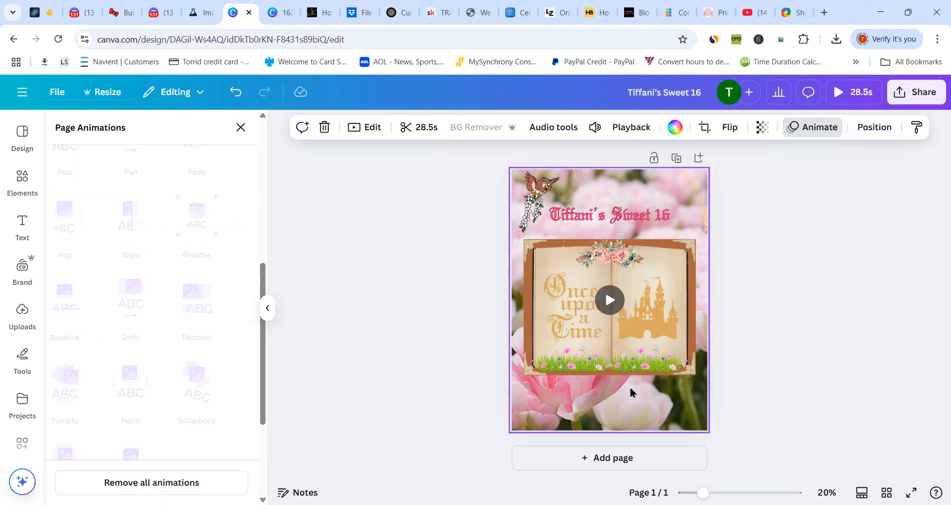
pyautogui.click(625, 347)
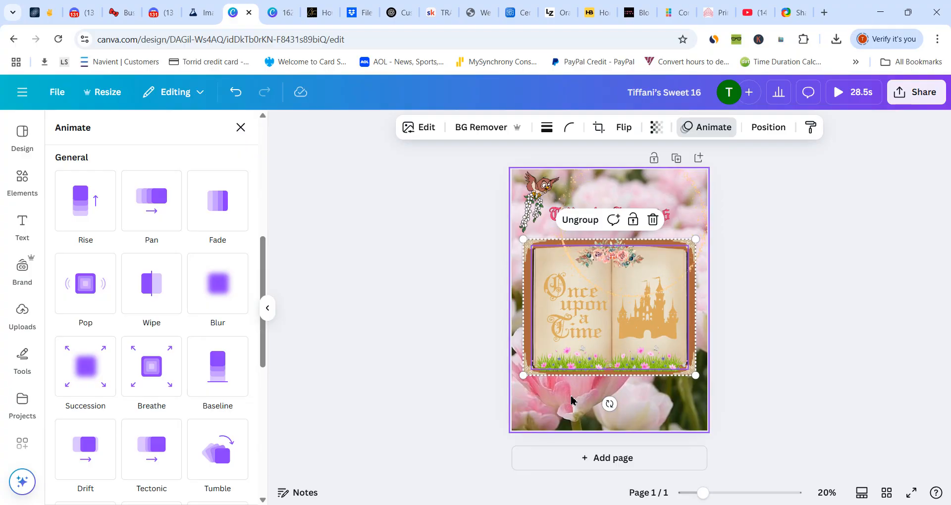
pyautogui.click(571, 400)
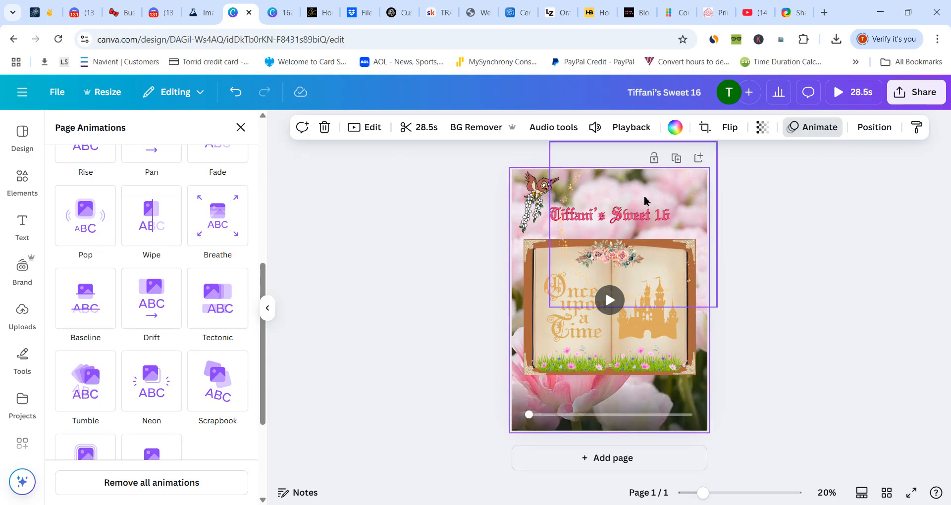
pyautogui.moveTo(645, 200); pyautogui.dragTo(618, 275)
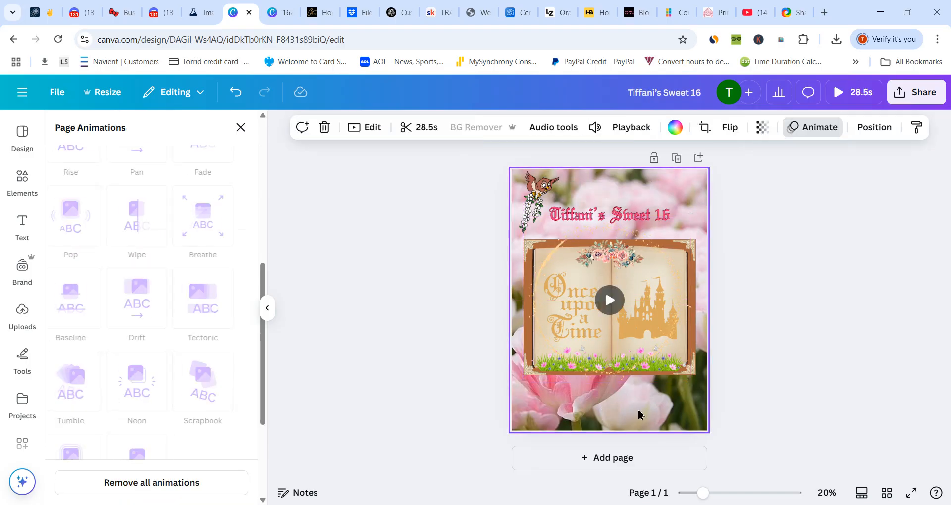
# - Play the background video and preview the full design with the sparkler over the book
pyautogui.click(644, 359)
pyautogui.click(612, 304)
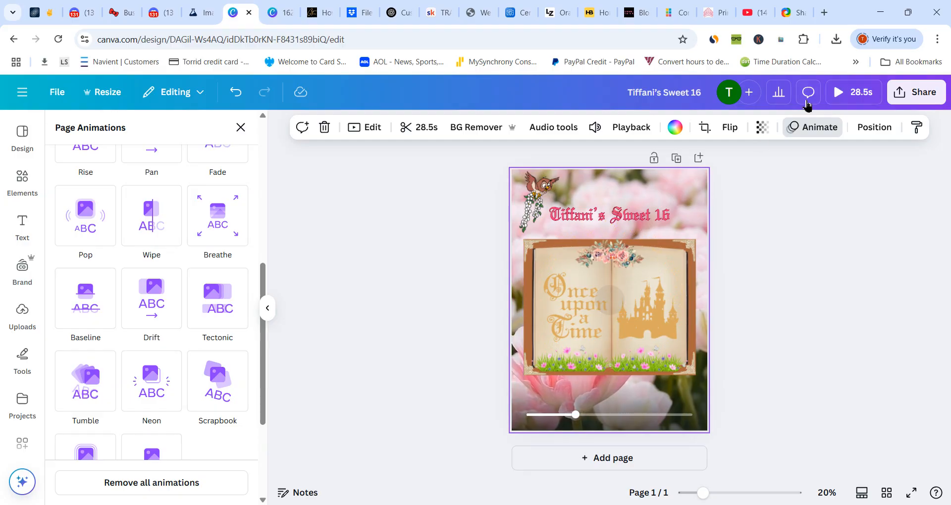
pyautogui.click(838, 93)
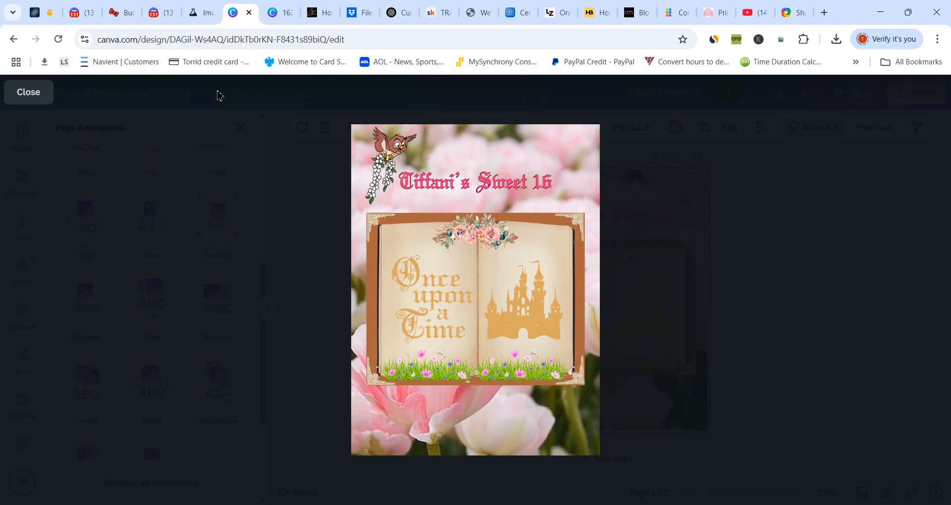
pyautogui.click(36, 94)
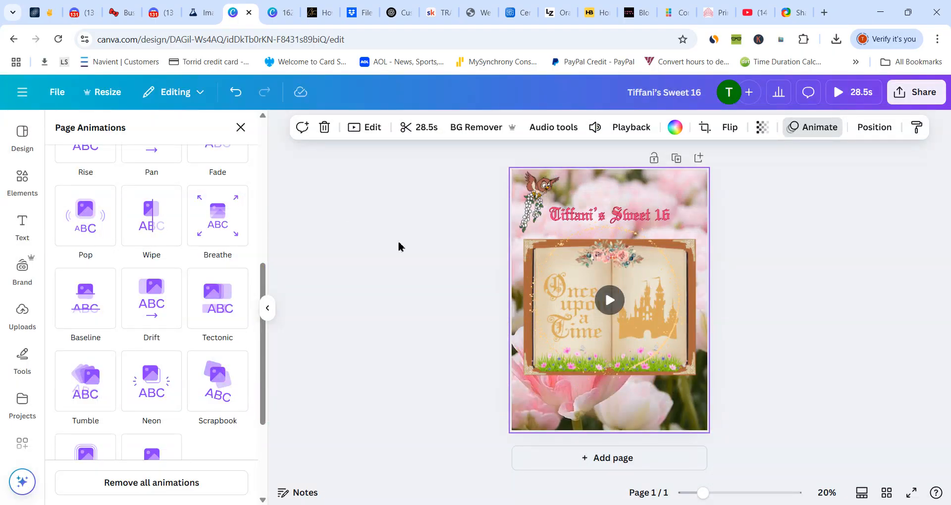
# - Select the book group in the layer list and remove its Stomp animation
pyautogui.click(610, 331)
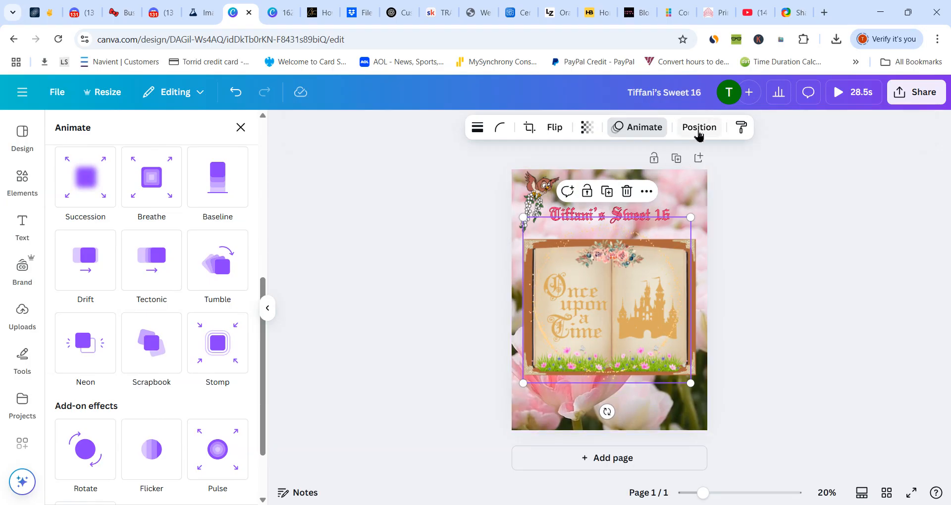
pyautogui.click(699, 129)
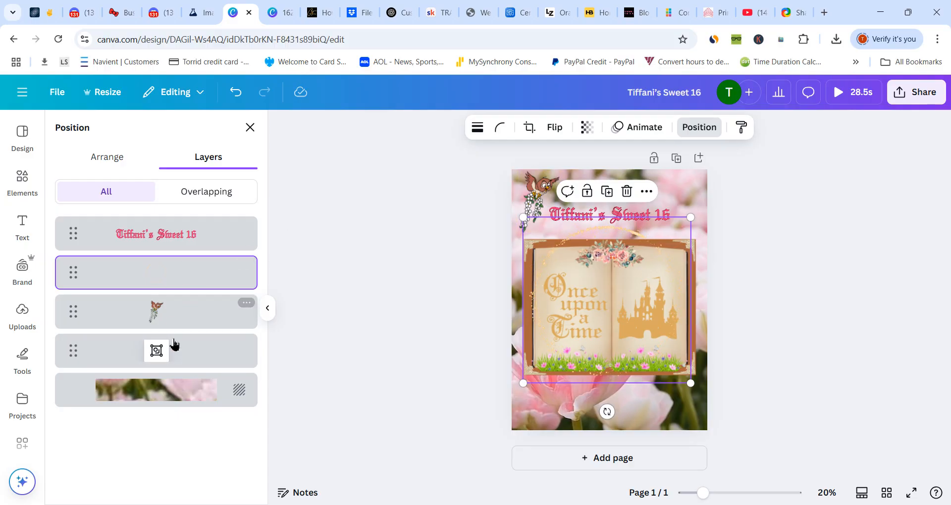
pyautogui.click(175, 348)
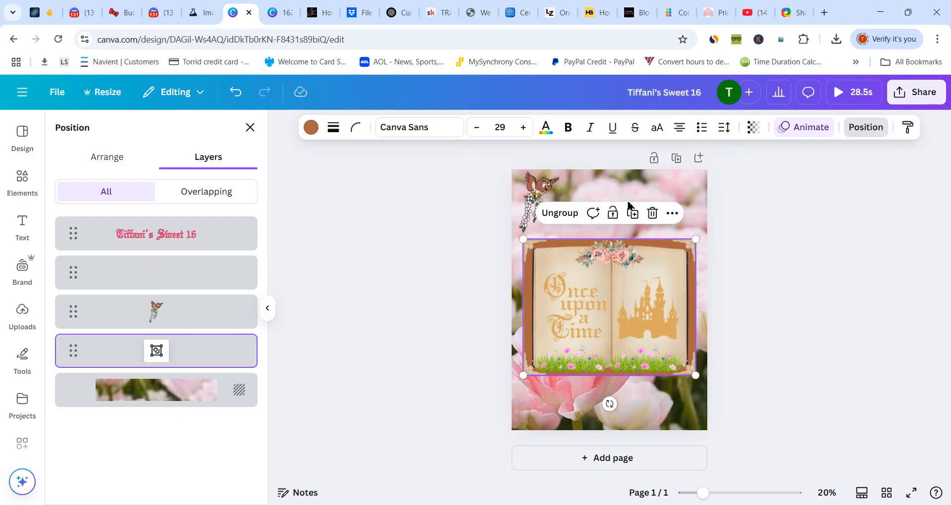
pyautogui.click(793, 128)
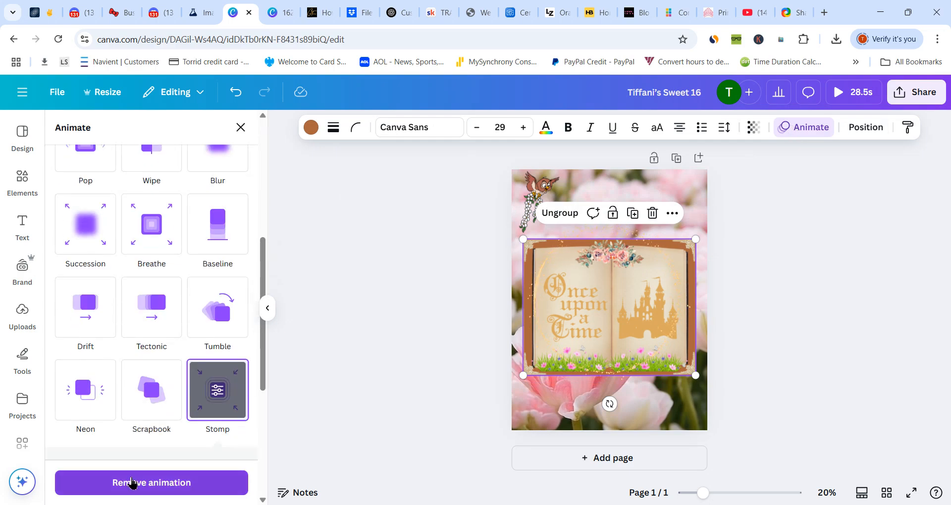
pyautogui.click(133, 484)
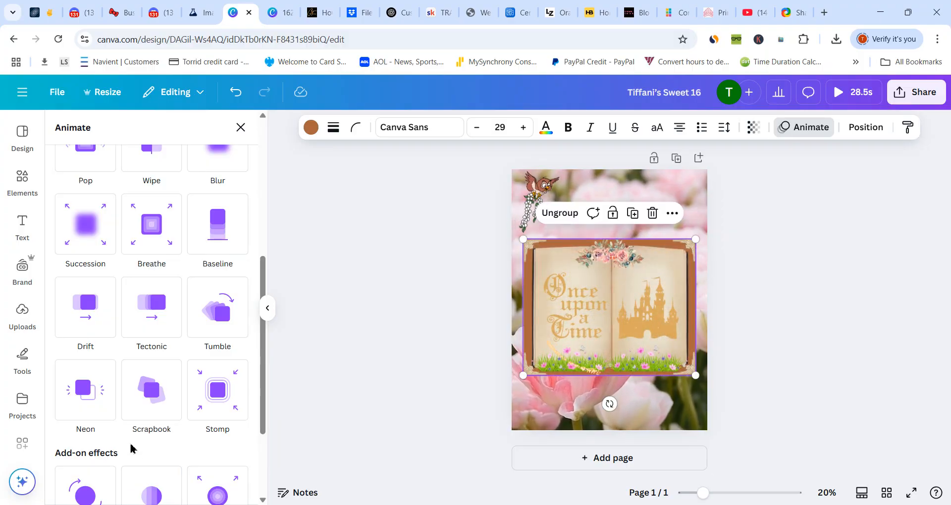
# - Play the design preview through to its end to check the animations
pyautogui.click(557, 372)
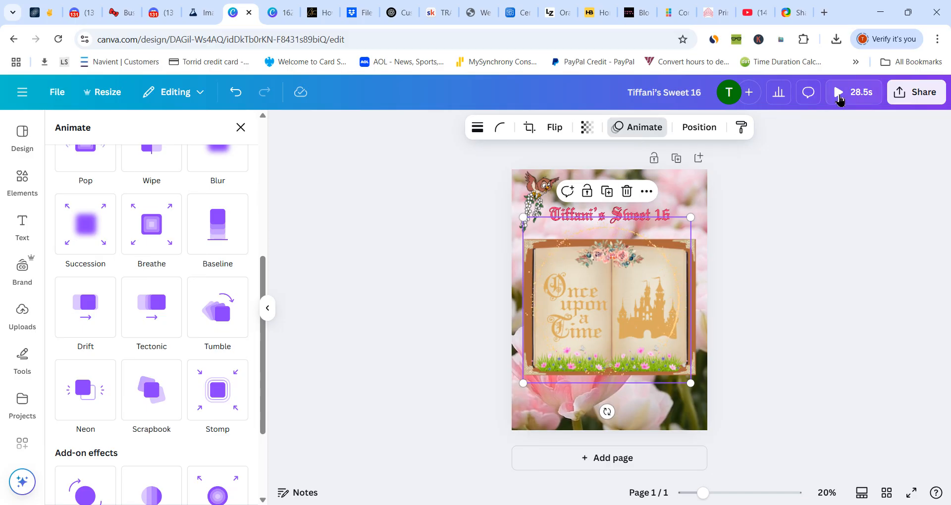
pyautogui.click(839, 99)
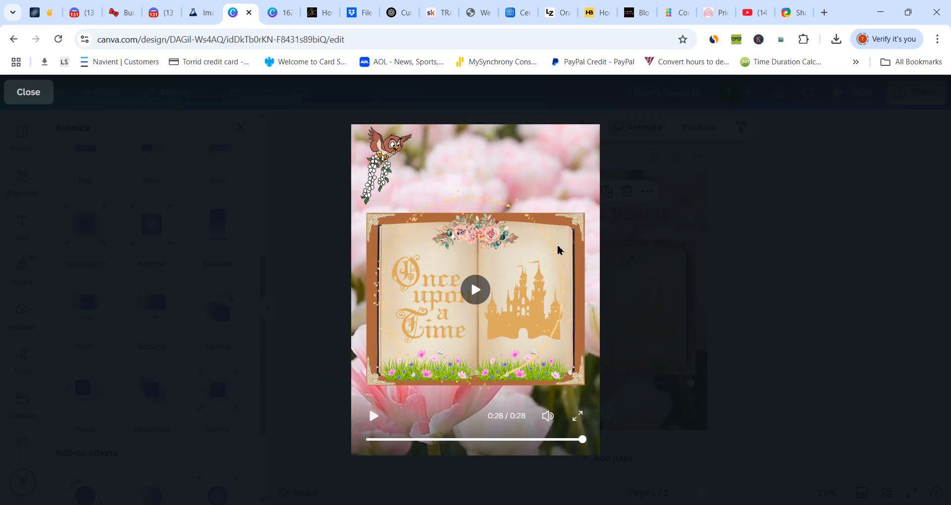
pyautogui.click(48, 94)
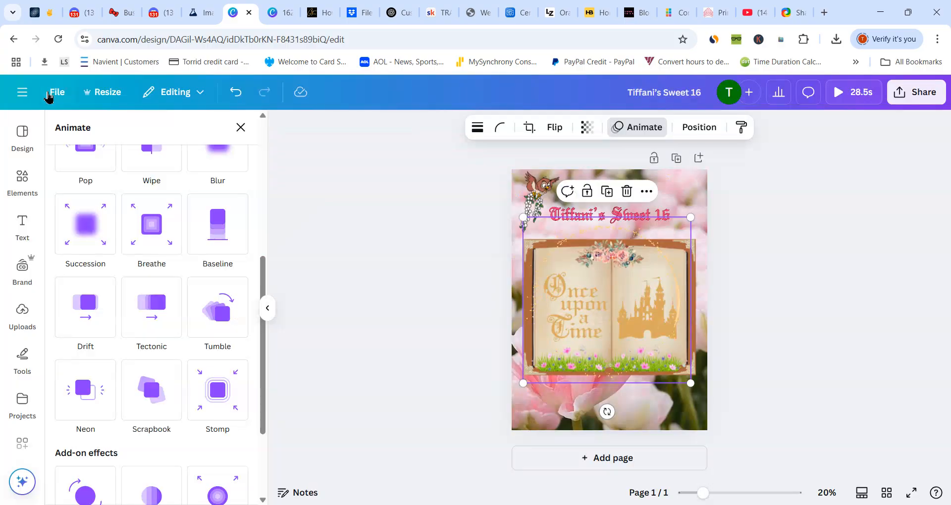
# - Deselect the book group and download the design as an MP4 video at 1,620 × 2,160 px
pyautogui.click(801, 288)
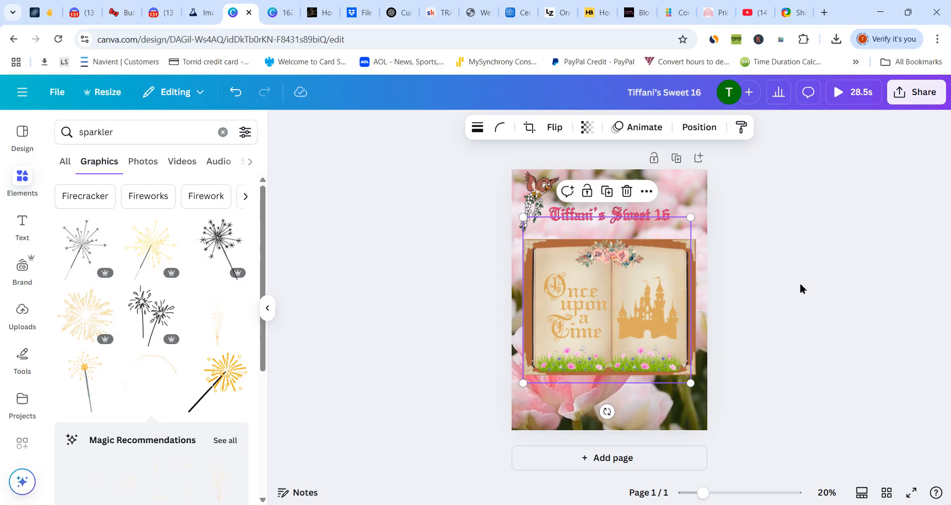
pyautogui.click(801, 288)
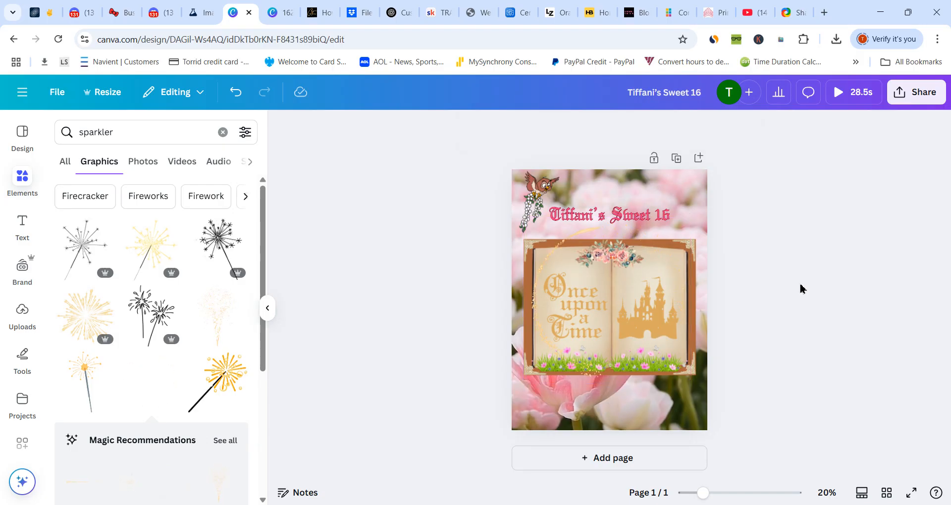
pyautogui.click(929, 99)
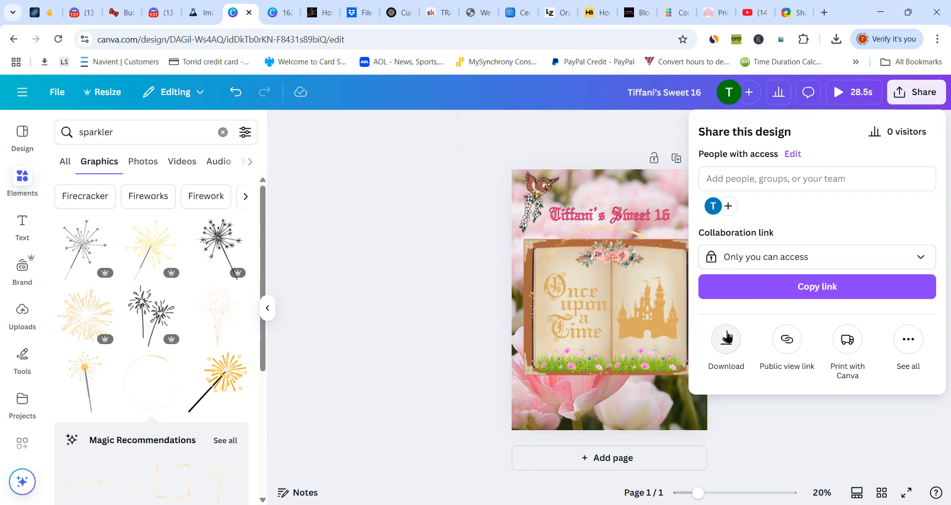
pyautogui.click(727, 339)
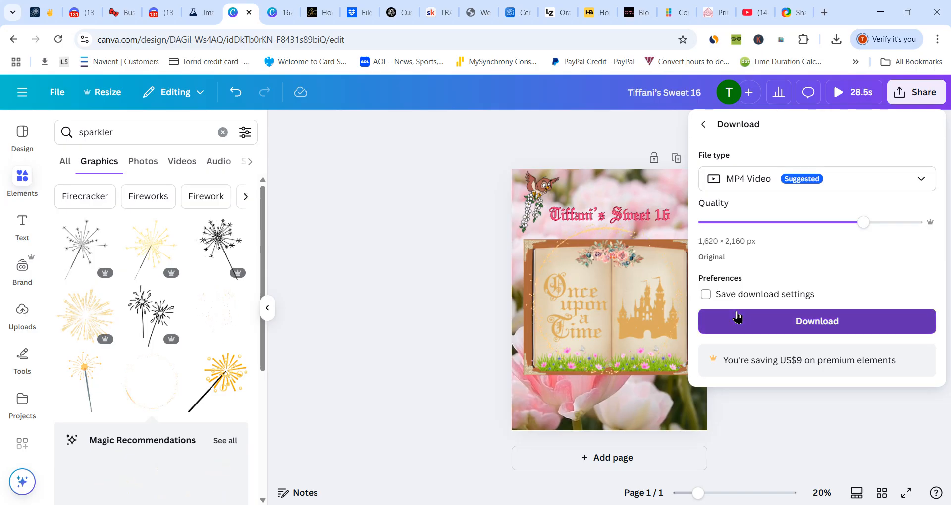
pyautogui.click(736, 321)
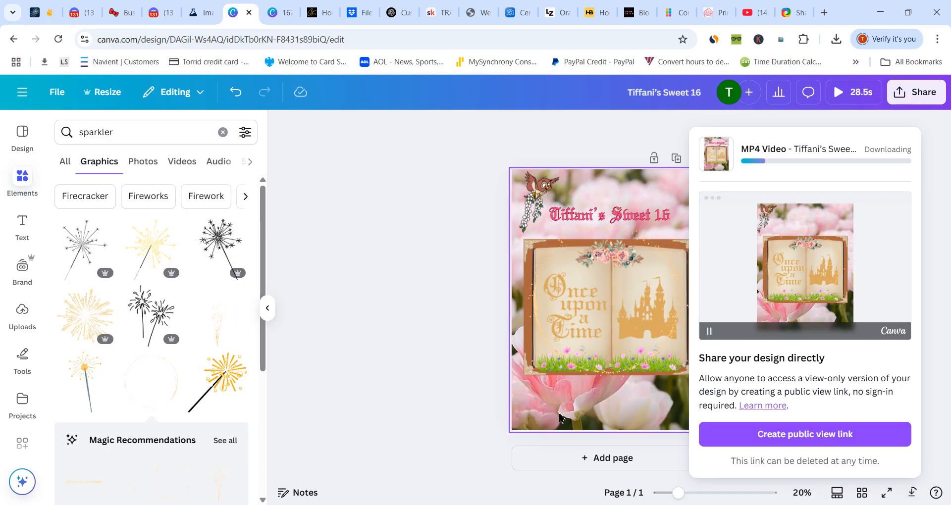
pyautogui.click(422, 289)
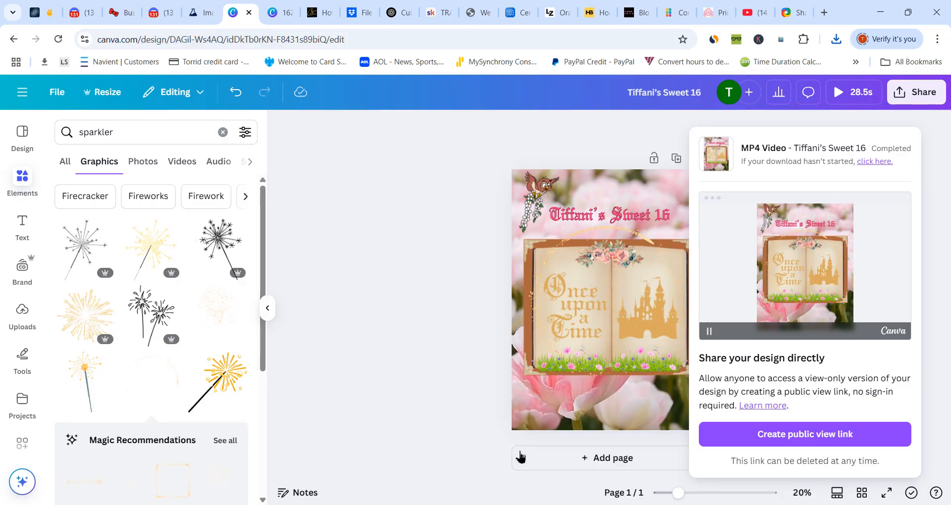
# - Add a blank second page and search the graphics for "fairytale"
pyautogui.click(533, 463)
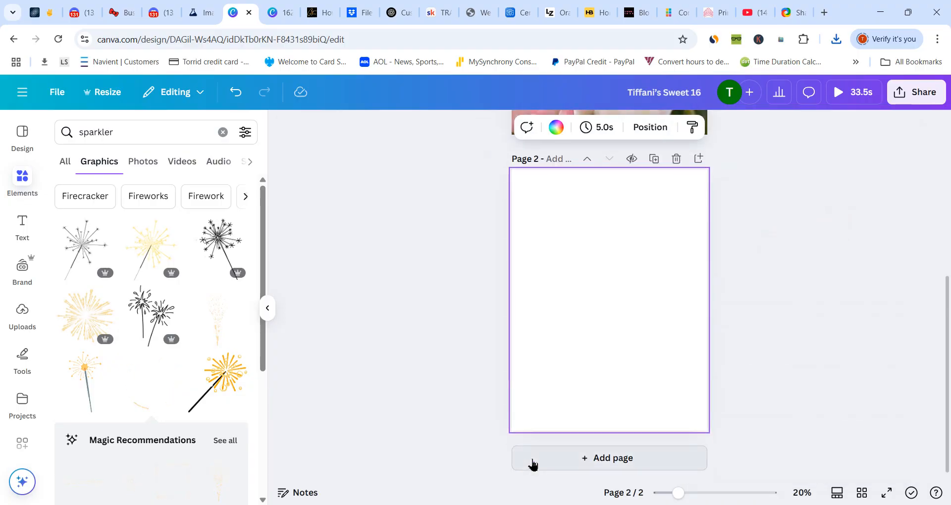
pyautogui.click(223, 132)
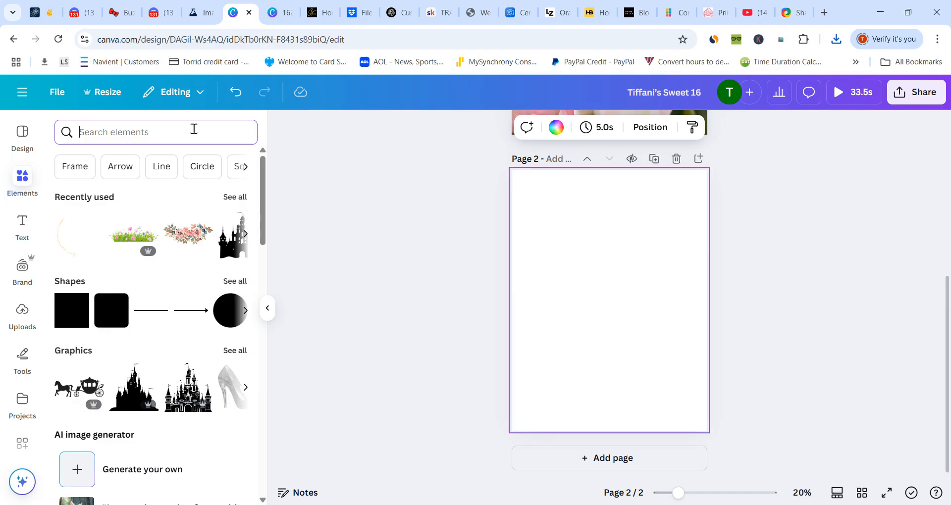
pyautogui.write('fairy')
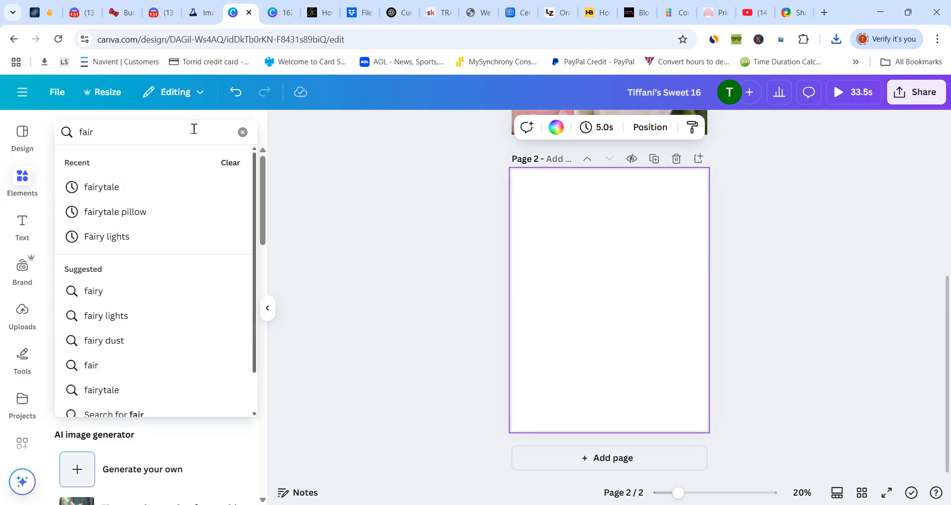
pyautogui.click(121, 187)
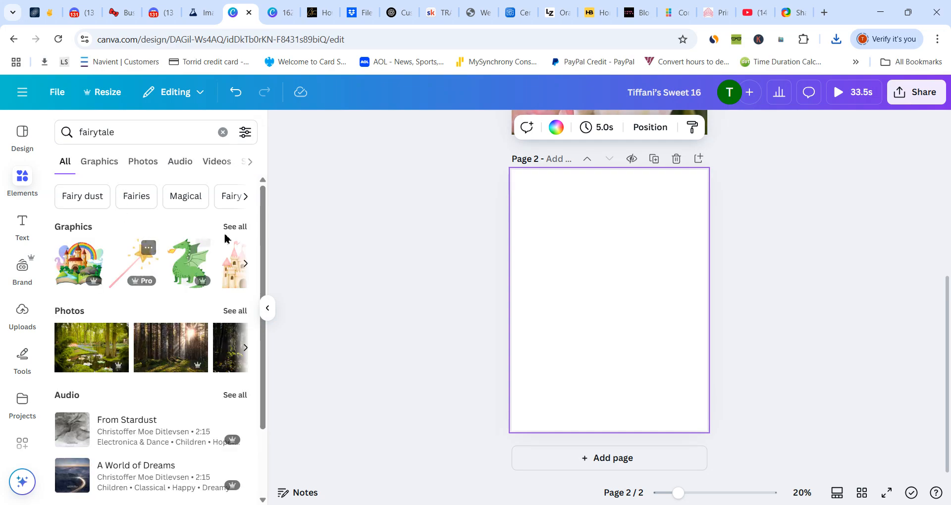
pyautogui.click(235, 227)
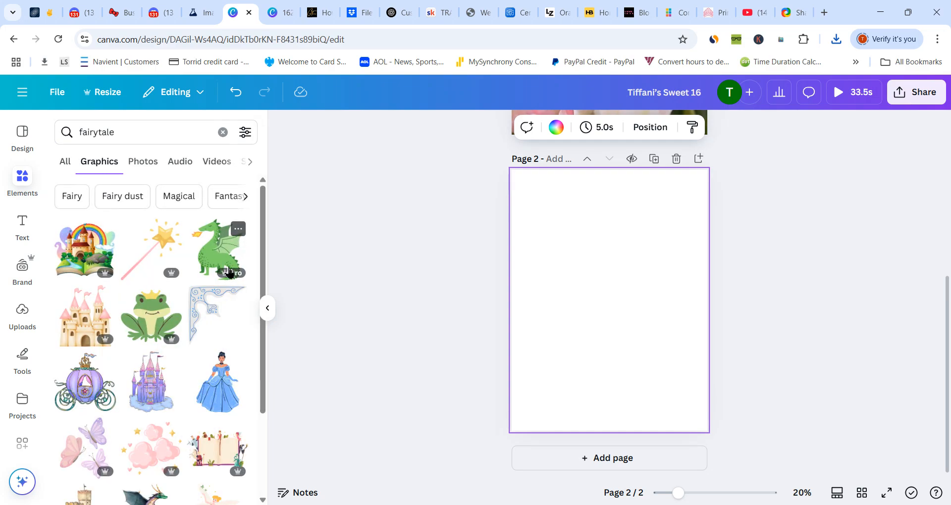
# - Insert the open storybook graphic surrounded by fairytale characters onto page 2
pyautogui.moveTo(266, 250); pyautogui.dragTo(273, 377)
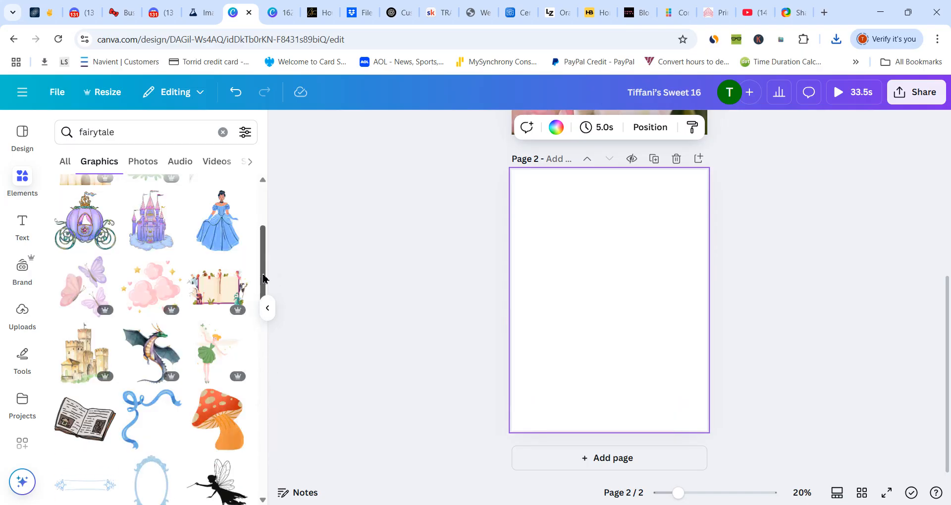
pyautogui.moveTo(264, 279); pyautogui.dragTo(263, 263)
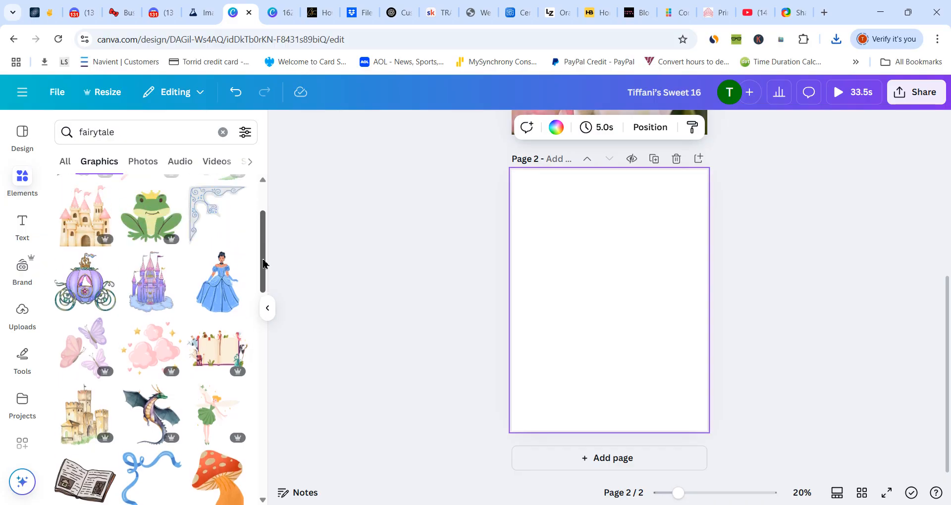
pyautogui.click(212, 351)
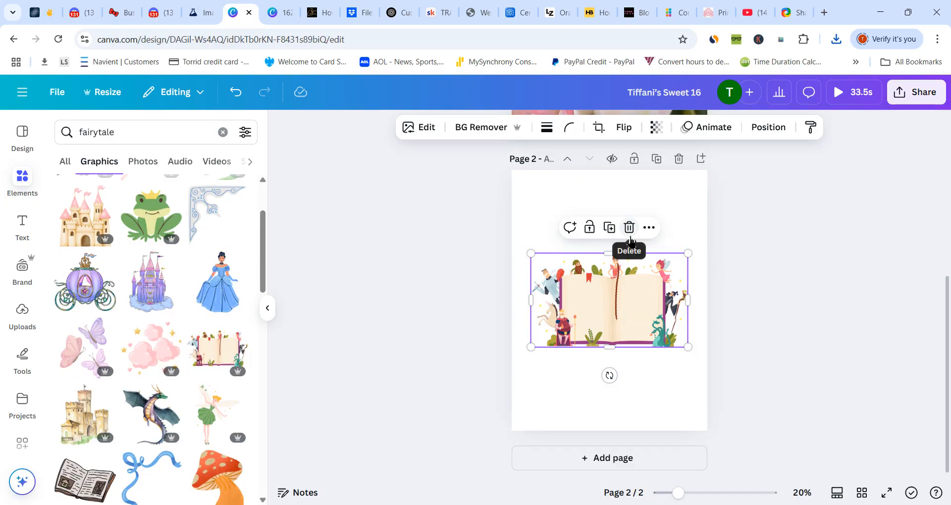
pyautogui.click(549, 189)
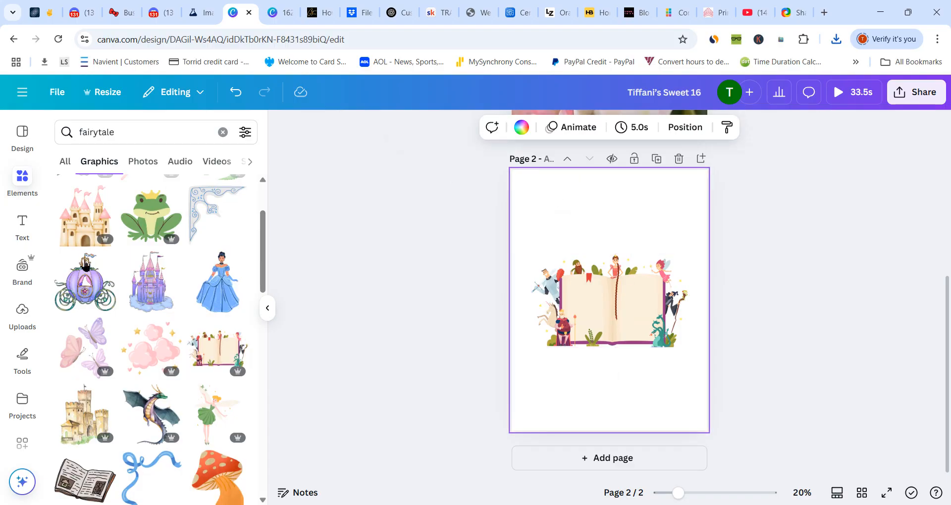
# - Add a heading to page 2 that reads "Dreams Do Come True"
pyautogui.click(21, 228)
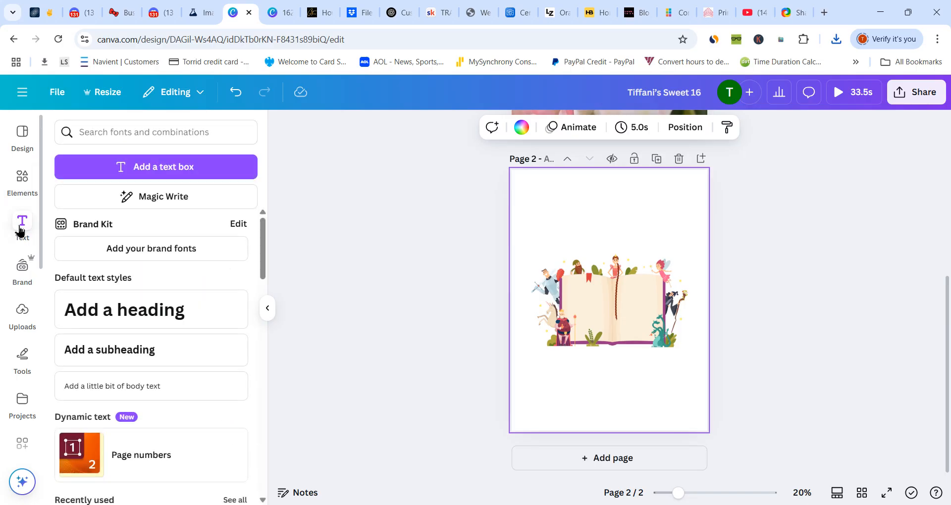
pyautogui.click(86, 316)
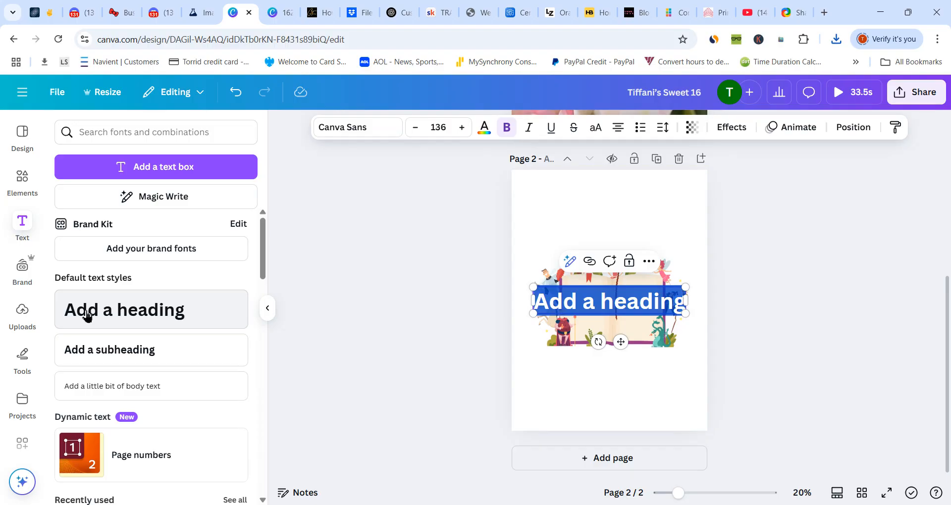
pyautogui.write('DRe')
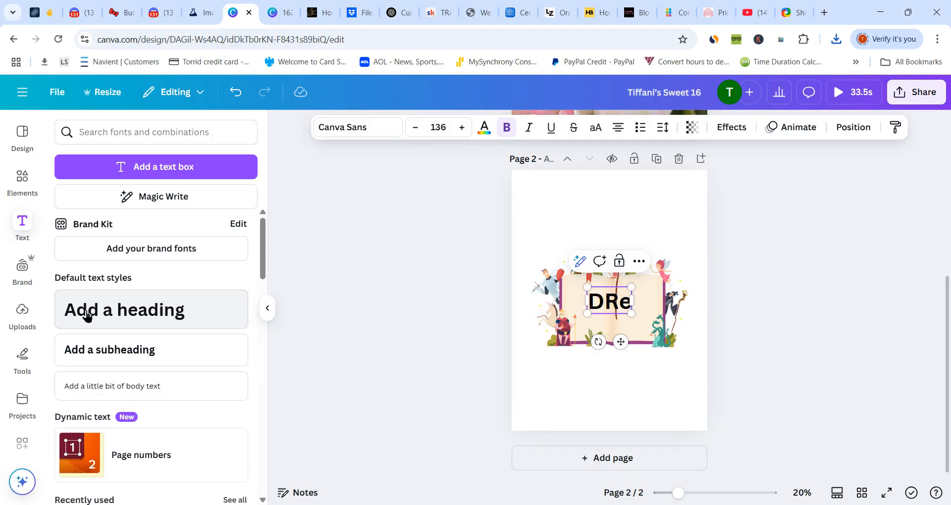
pyautogui.press('BackSpace')
pyautogui.press('BackSpace')
pyautogui.write('reams')
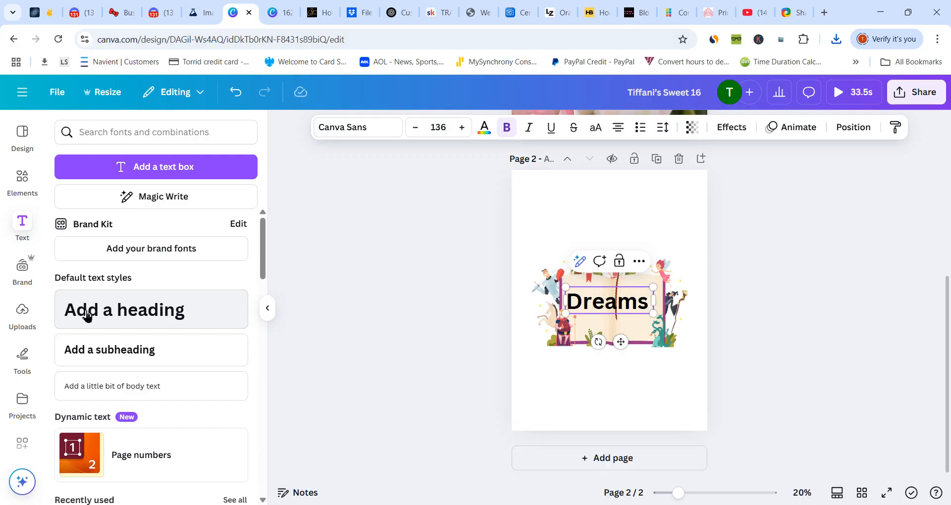
pyautogui.write(' Do C')
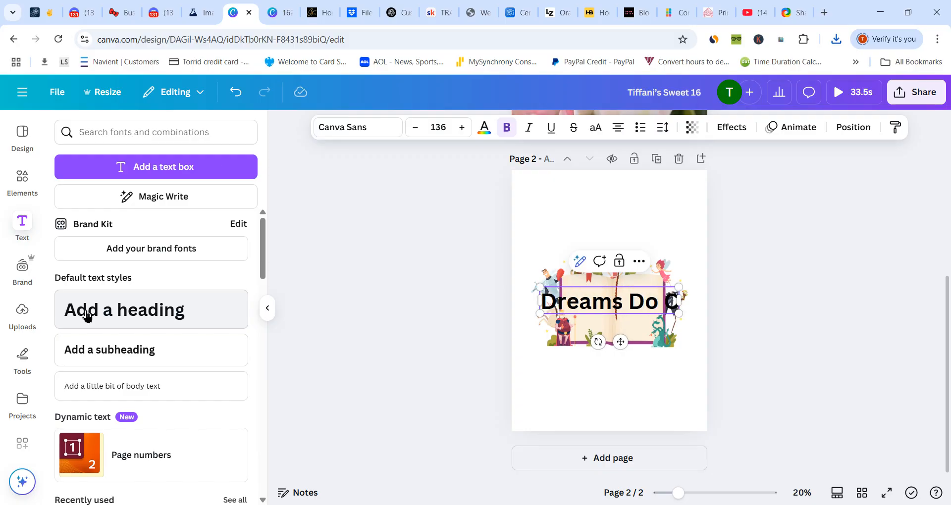
pyautogui.write('ome True')
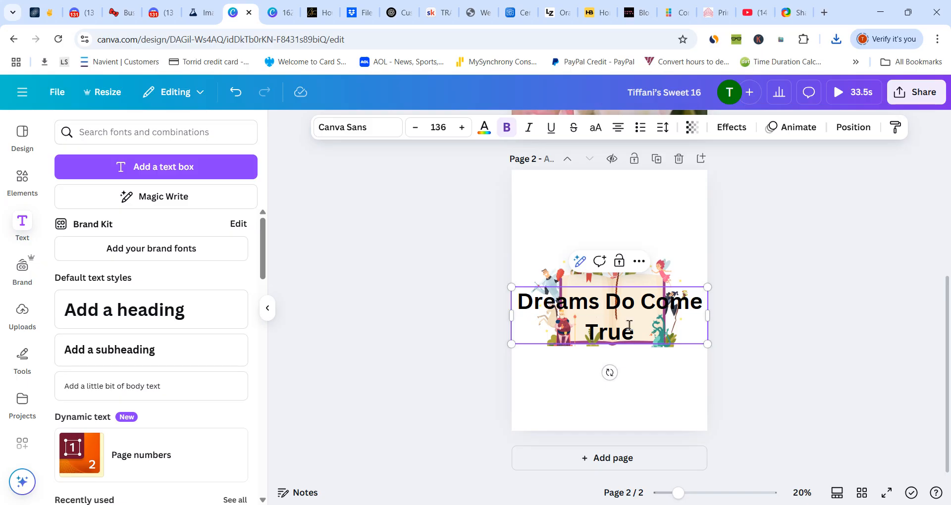
pyautogui.click(688, 396)
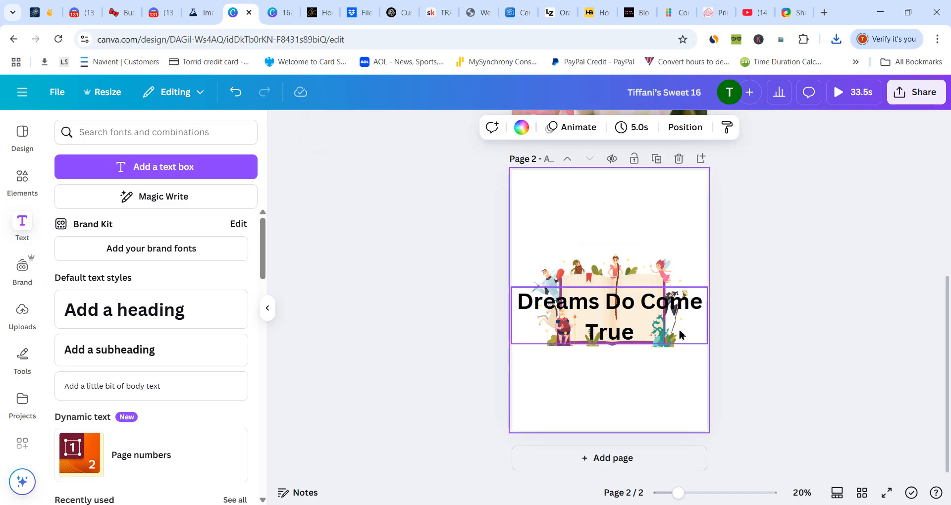
# - Move the "Dreams Do Come True" heading up above the storybook on page 2
pyautogui.click(681, 320)
pyautogui.moveTo(680, 320); pyautogui.dragTo(679, 230)
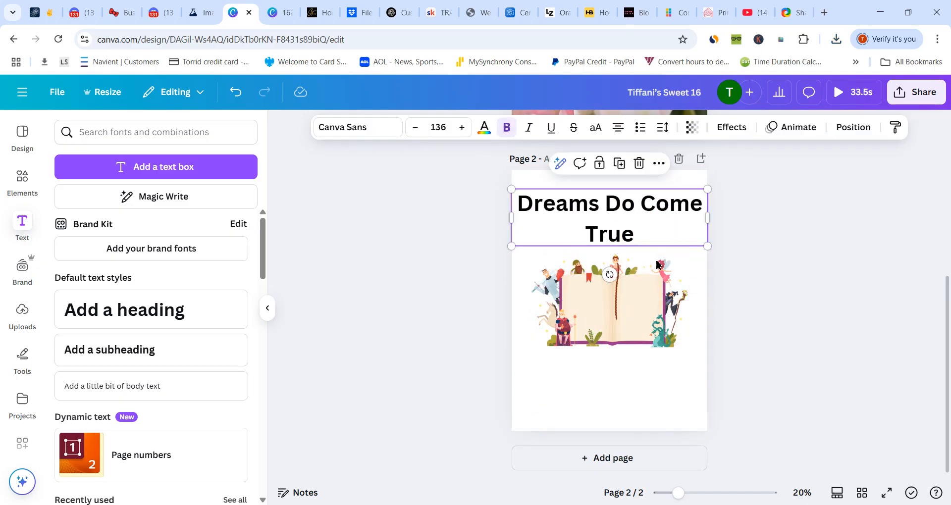
pyautogui.moveTo(643, 314); pyautogui.dragTo(641, 309)
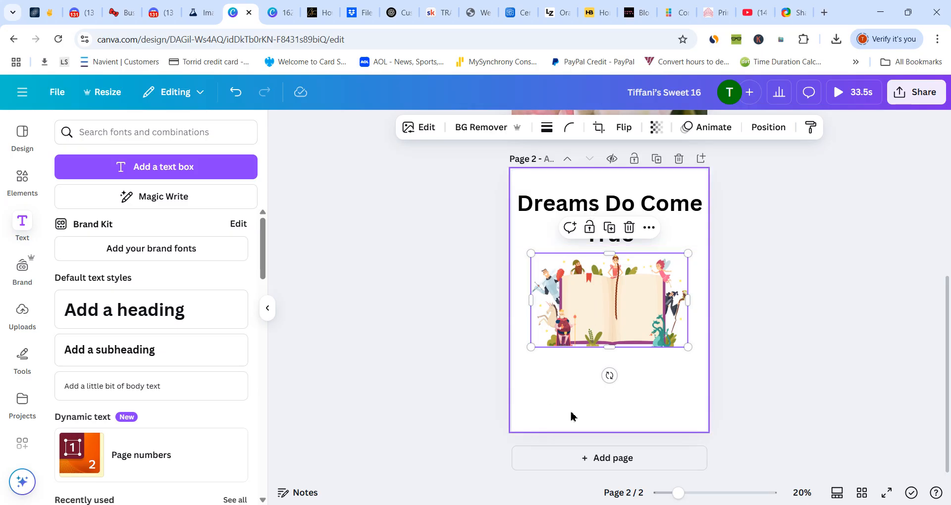
# - Replace the element search with "pink background" and run it
pyautogui.click(13, 190)
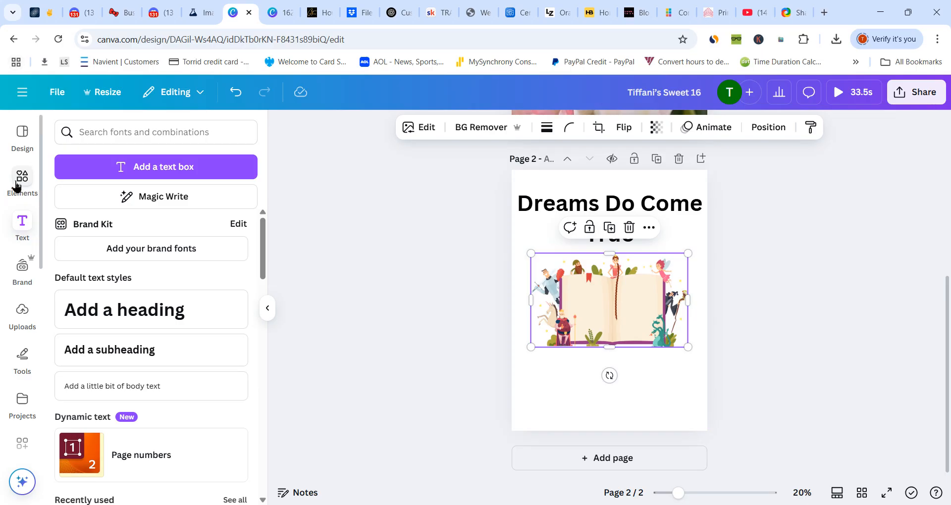
pyautogui.click(122, 139)
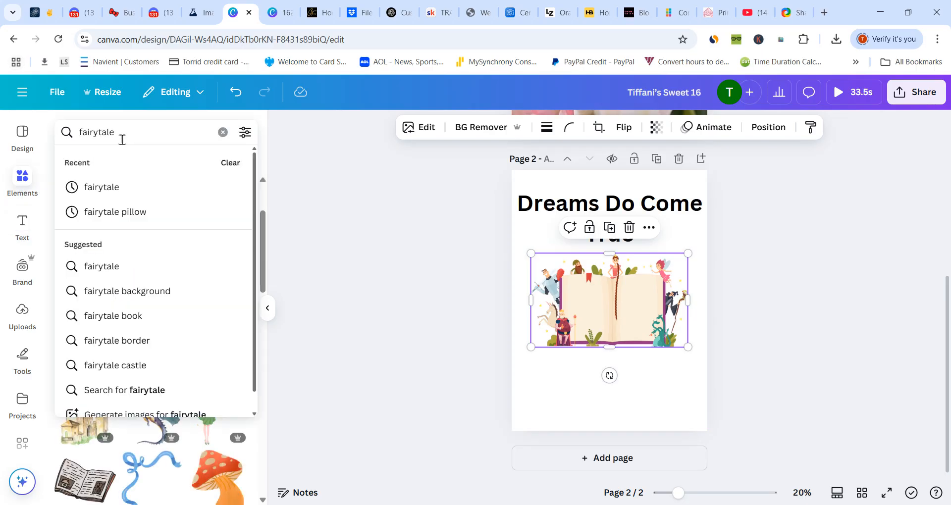
pyautogui.press('BackSpace')
pyautogui.press('BackSpace')
pyautogui.press('BackSpace')
pyautogui.press('BackSpace')
pyautogui.press('BackSpace')
pyautogui.press('BackSpace')
pyautogui.press('BackSpace')
pyautogui.press('BackSpace')
pyautogui.press('BackSpace')
pyautogui.write('pin')
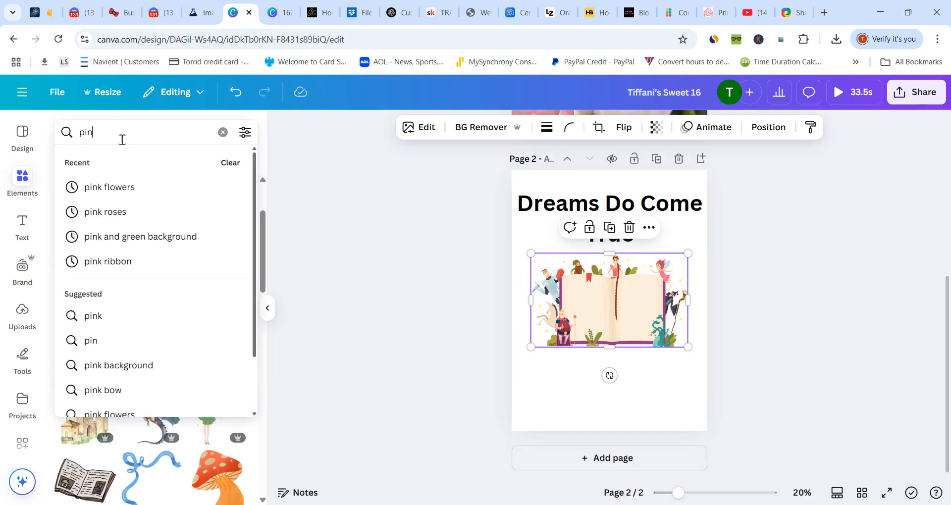
pyautogui.write('k backgr')
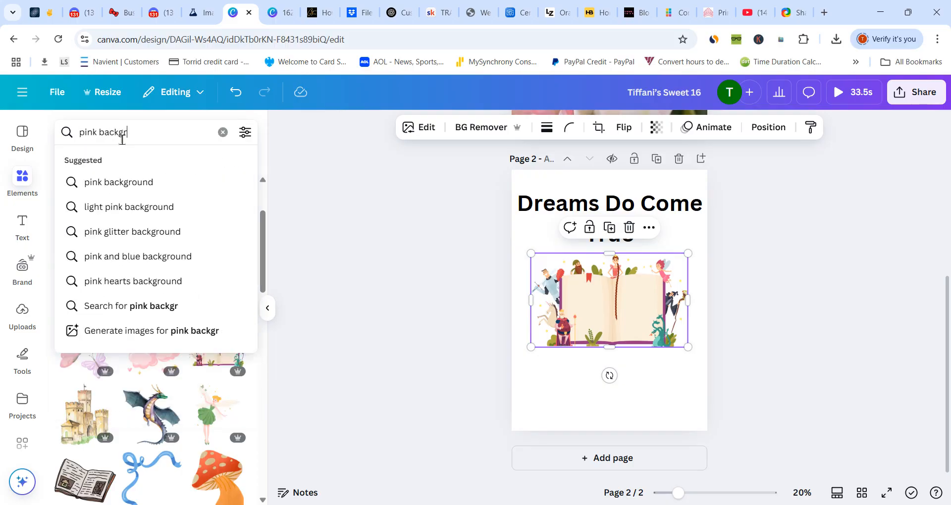
pyautogui.write('ound')
pyautogui.press('Return')
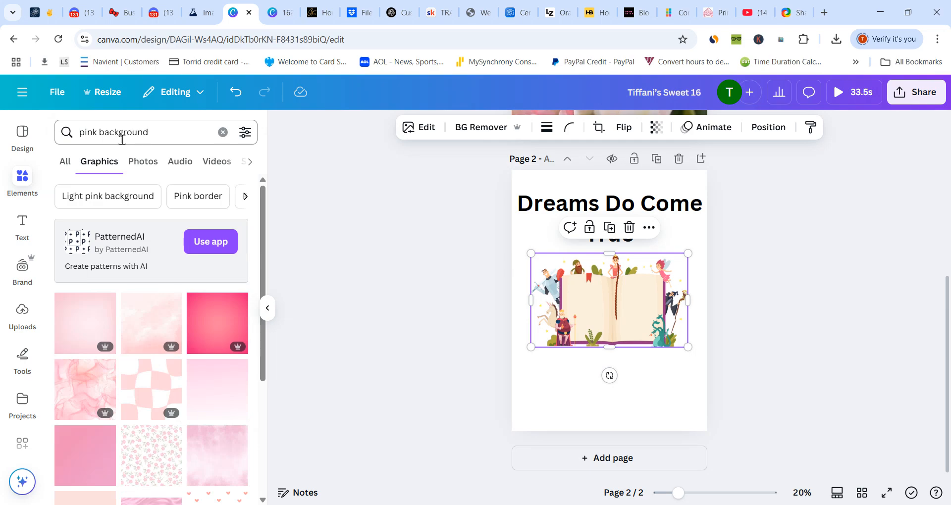
# - Insert the pale pink gradient graphic and set it as the background of page 2
pyautogui.click(91, 322)
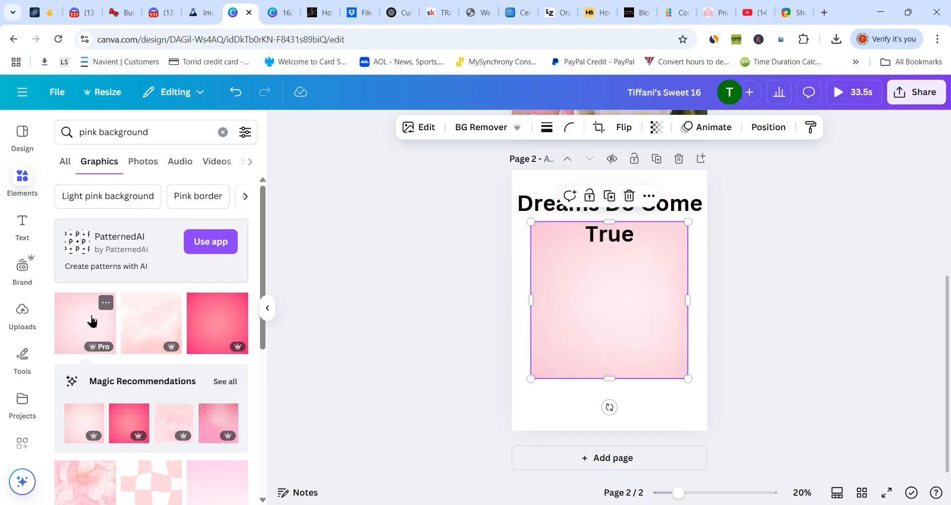
pyautogui.click(648, 196)
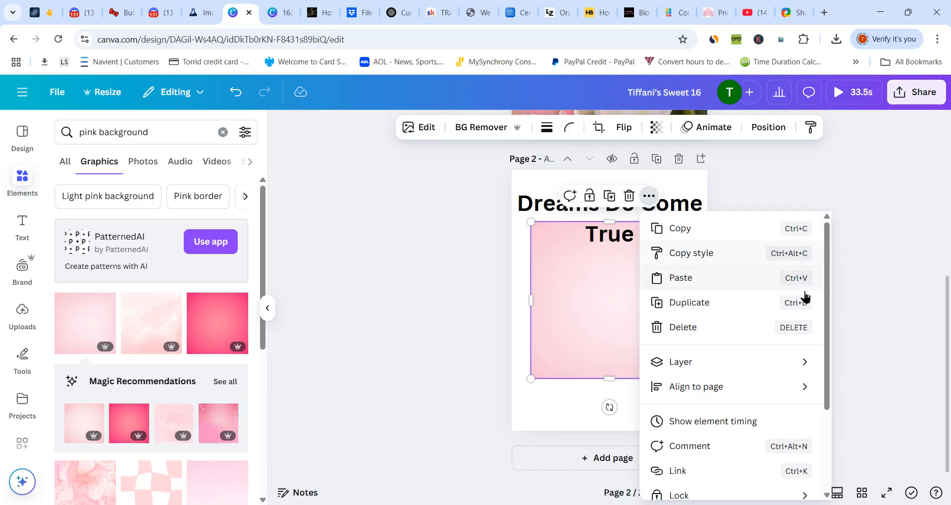
pyautogui.scroll(-3, 827, 297)
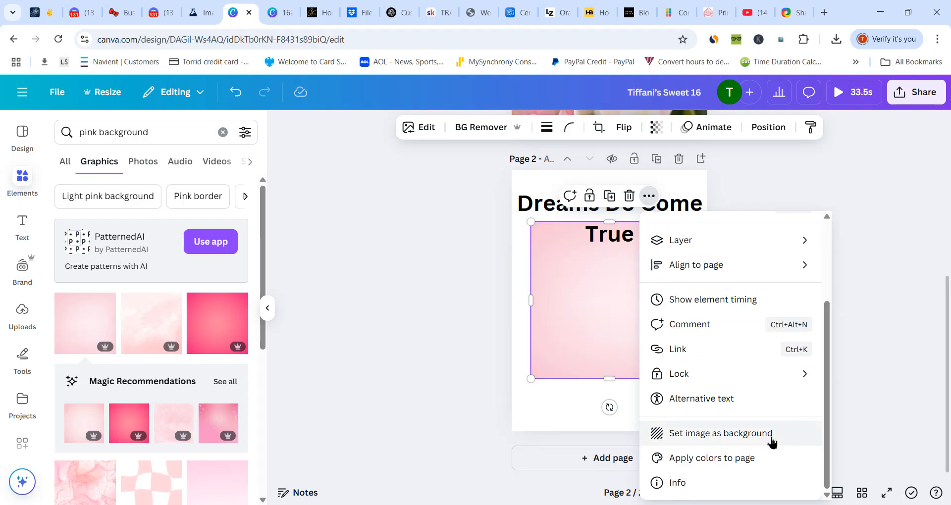
pyautogui.click(771, 434)
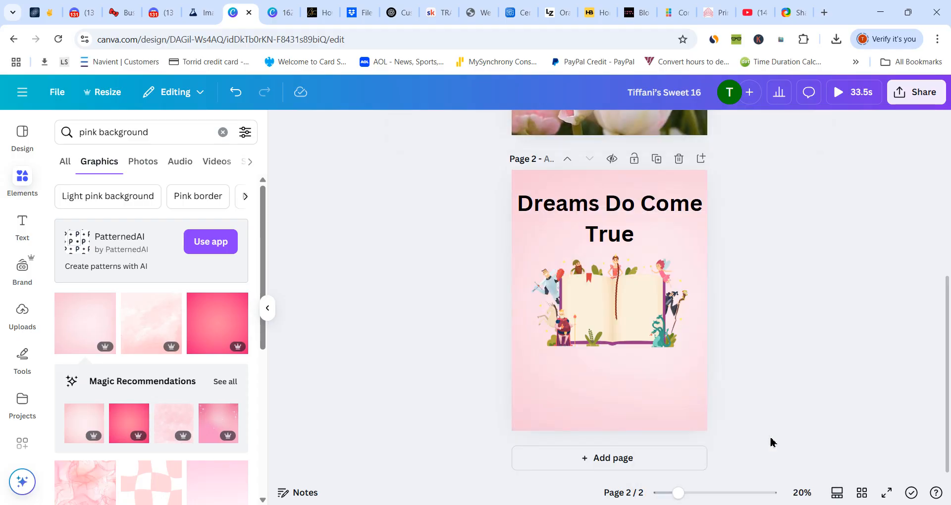
# - Set the "Dreams Do Come True" heading in the Wedding Text font and move it slightly down towards the storybook
pyautogui.click(600, 219)
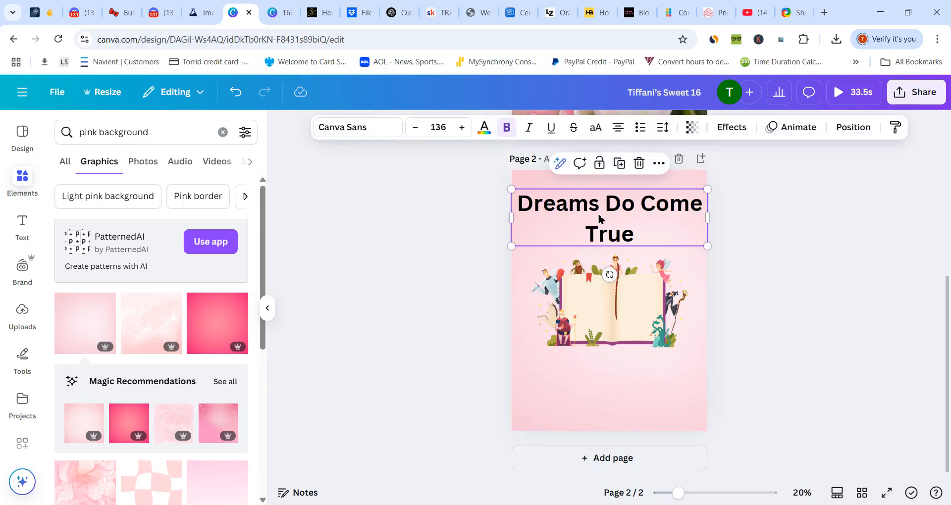
pyautogui.click(351, 127)
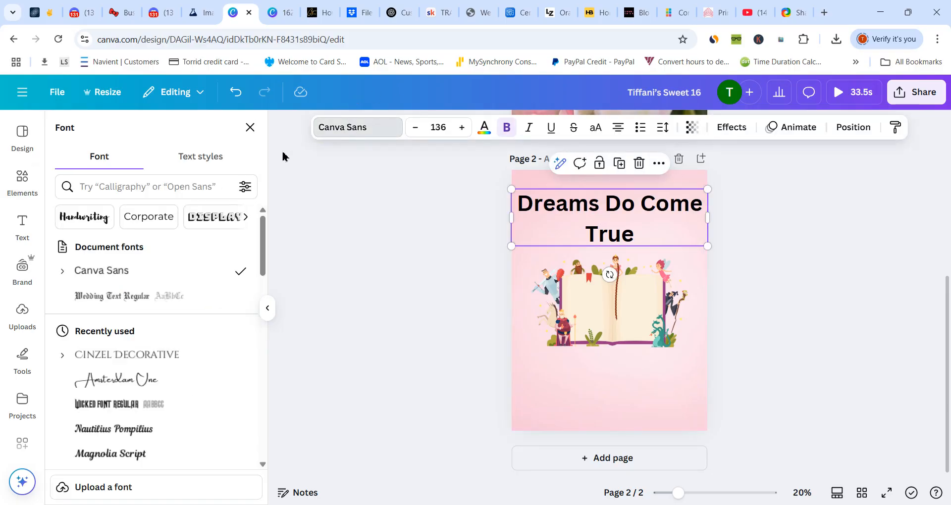
pyautogui.click(126, 300)
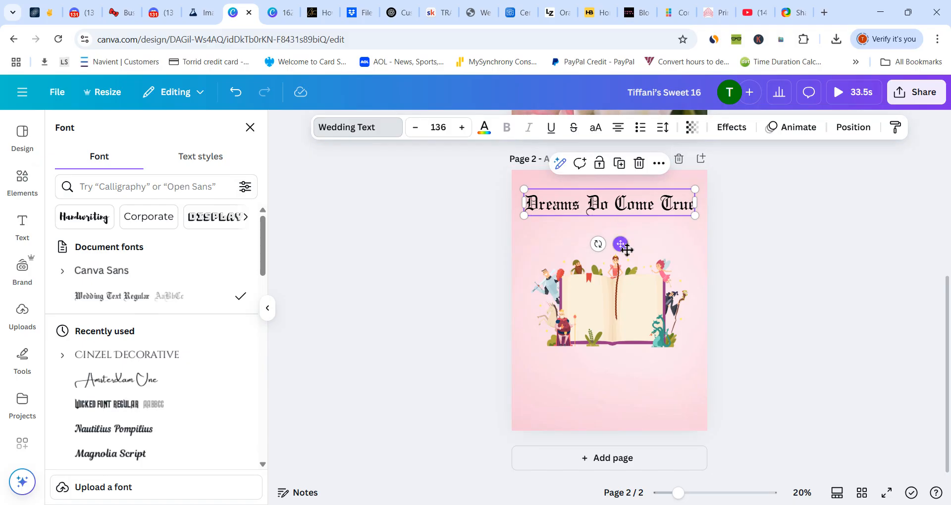
pyautogui.moveTo(622, 248); pyautogui.dragTo(627, 255)
# - Check how the heading and the storybook graphic are aligned to page 2
pyautogui.click(658, 172)
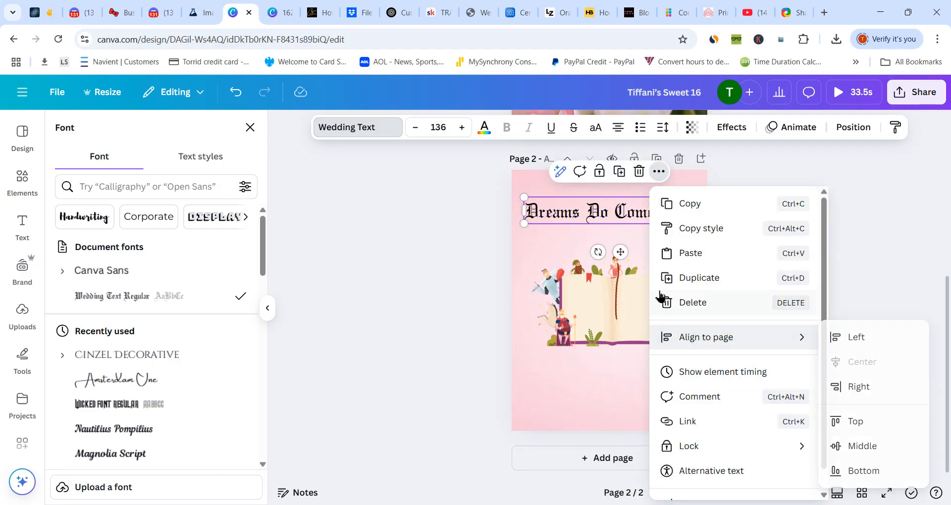
pyautogui.click(639, 287)
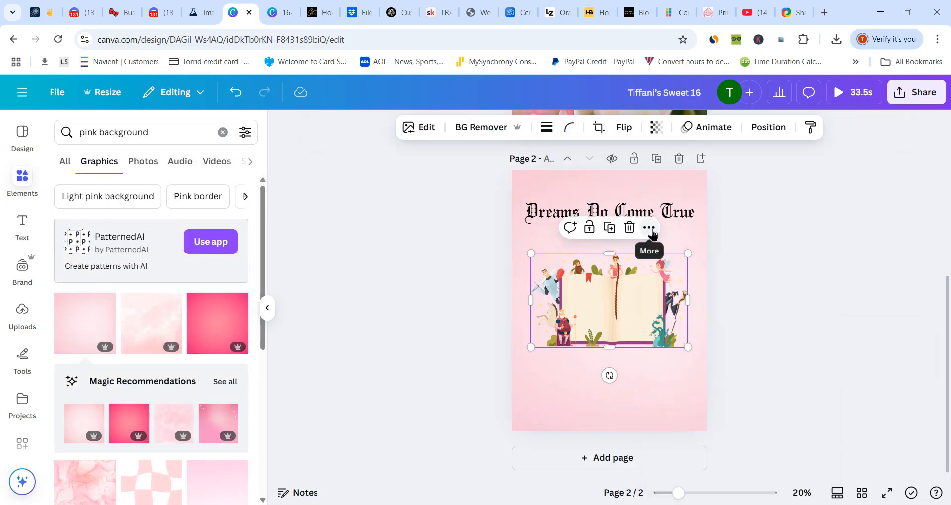
pyautogui.click(651, 232)
pyautogui.moveTo(701, 407)
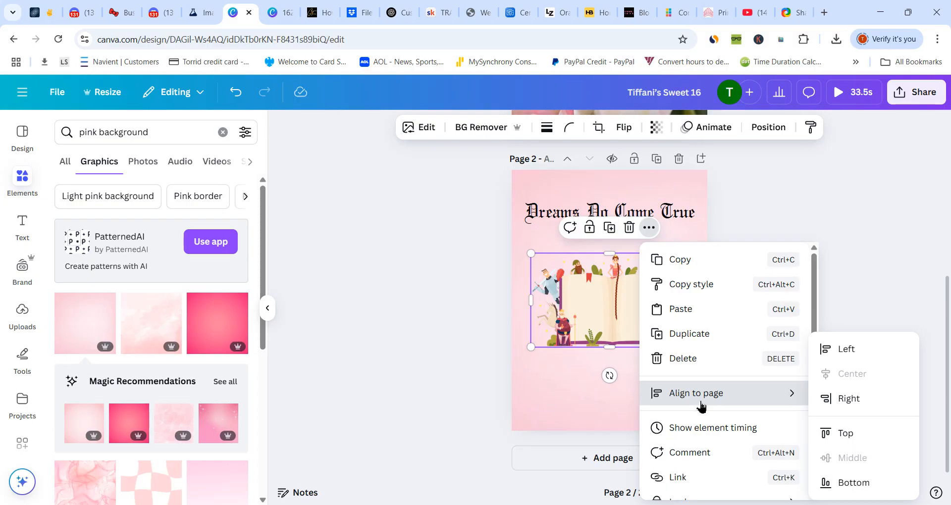
pyautogui.click(597, 422)
# - Increase the font size of the "Dreams Do Come True" heading to 140
pyautogui.click(597, 216)
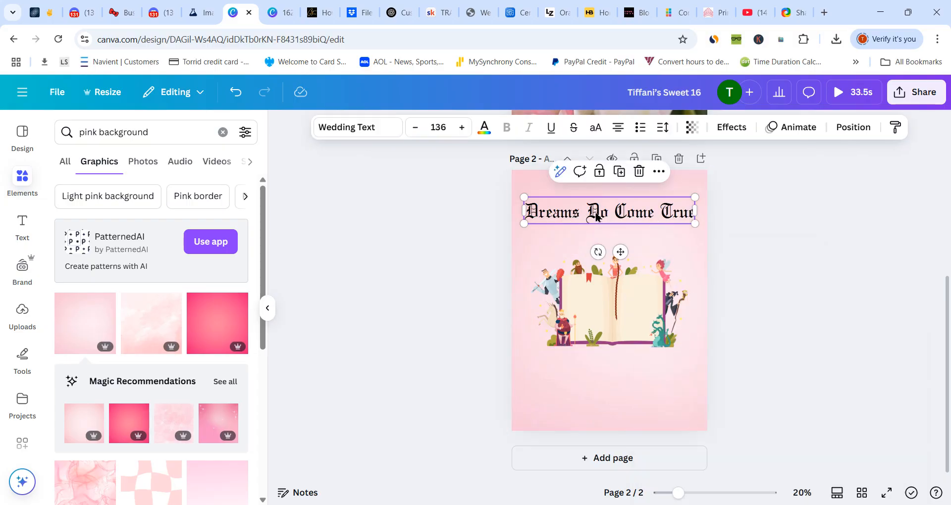
pyautogui.click(462, 127)
pyautogui.click(462, 128)
pyautogui.click(461, 128)
pyautogui.click(461, 127)
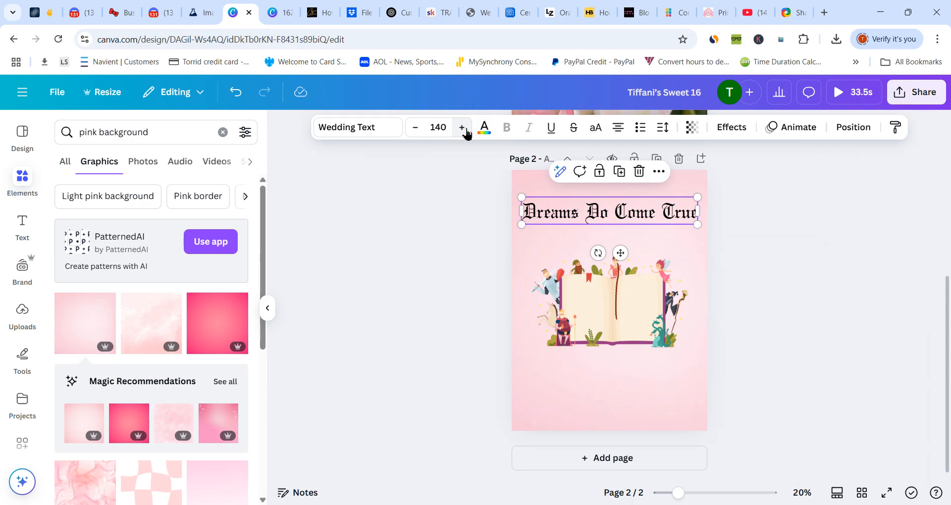
pyautogui.click(598, 403)
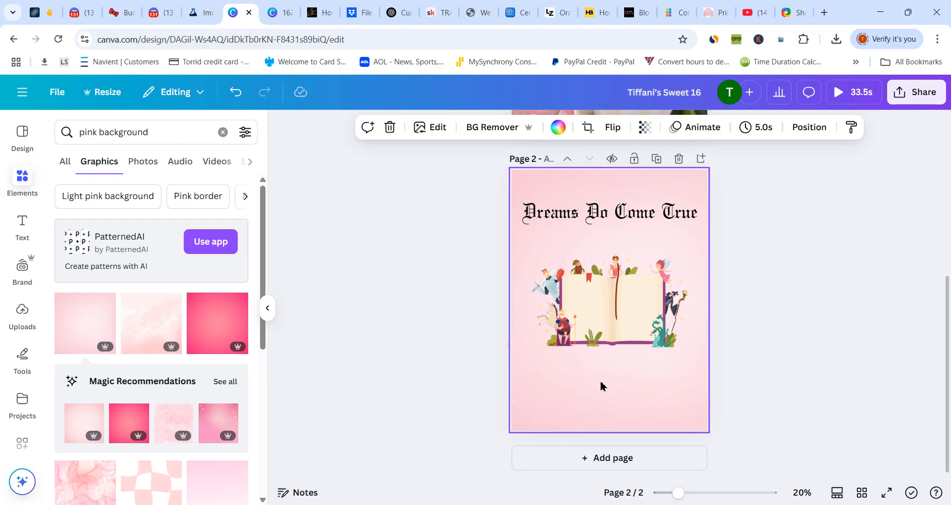
pyautogui.moveTo(947, 367); pyautogui.dragTo(947, 225)
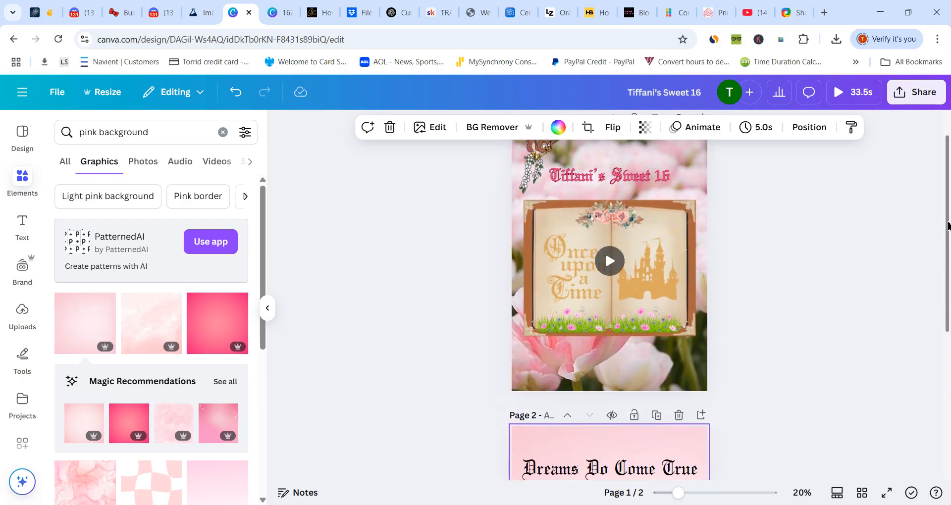